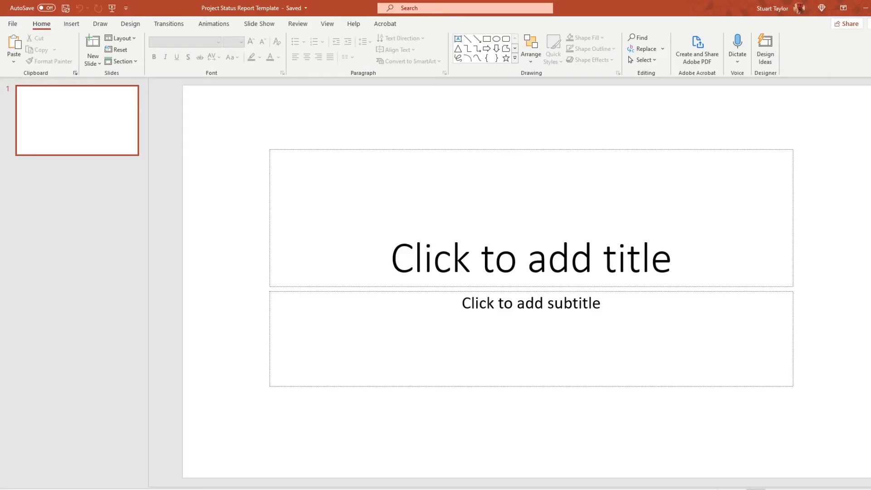
Step: Add a second slide after the title slide, give it the Blank layout and save the presentation
left_click(86, 182)
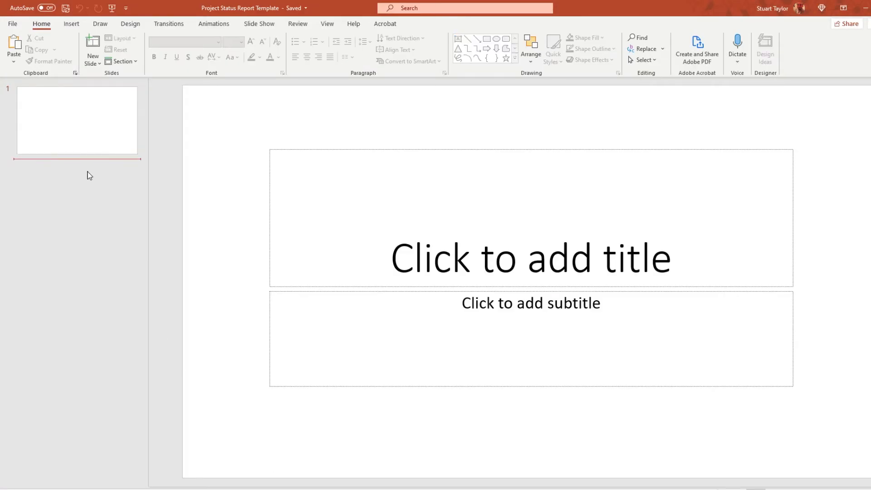
right_click(88, 173)
left_click(122, 209)
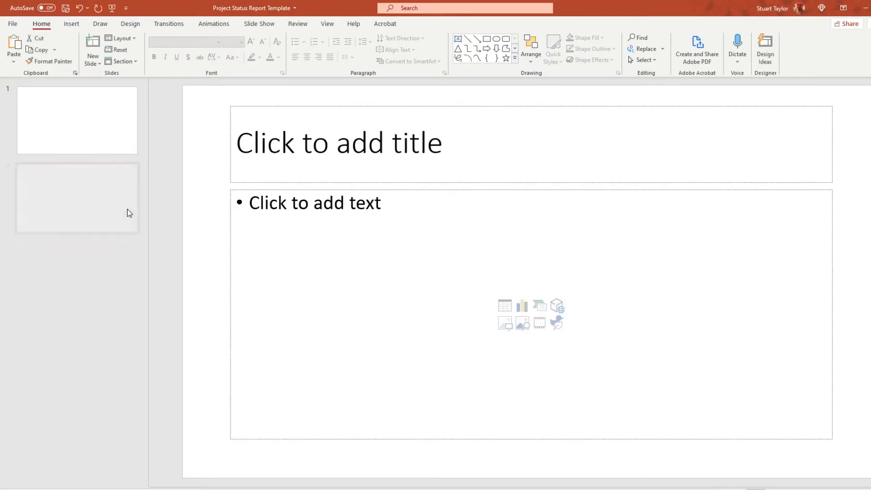
right_click(91, 213)
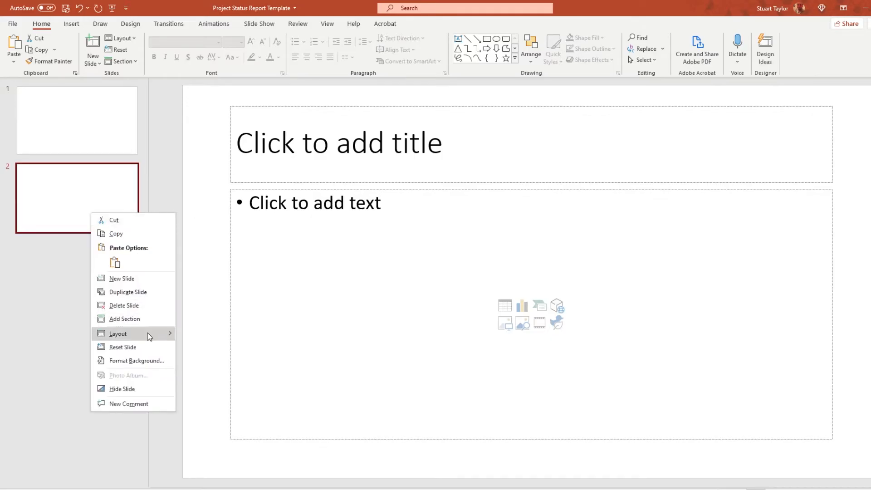
mouse_move(148, 333)
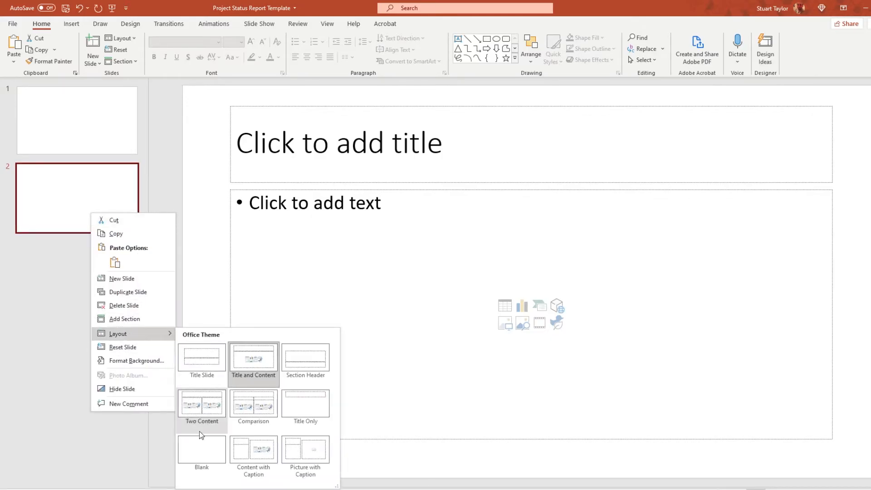
left_click(201, 447)
left_click(401, 280)
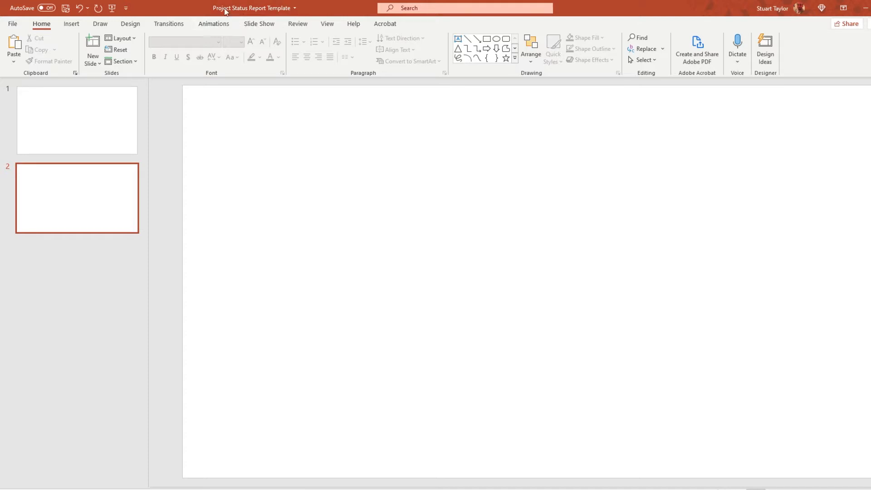
left_click(67, 7)
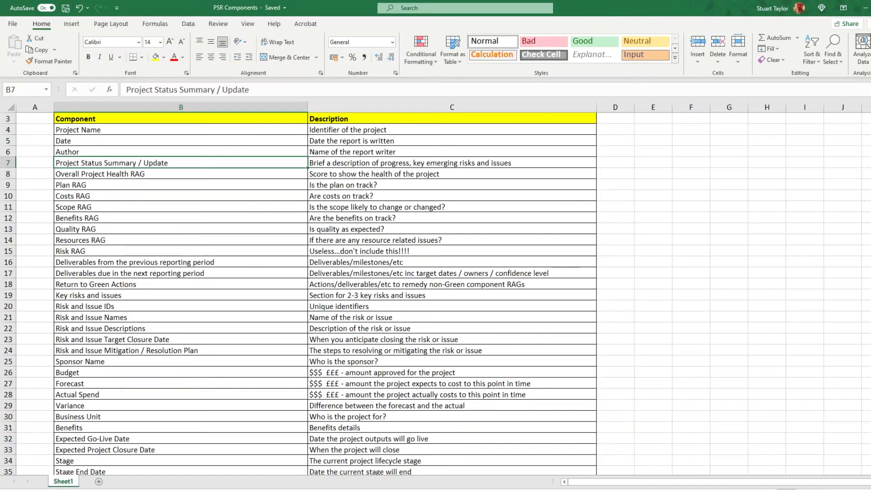
Step: Copy the Project Name, Date and Author cells from the Excel component list and paste them onto slide 2 in PowerPoint with destination styles
left_click(82, 135)
left_click_drag(82, 134, 229, 148)
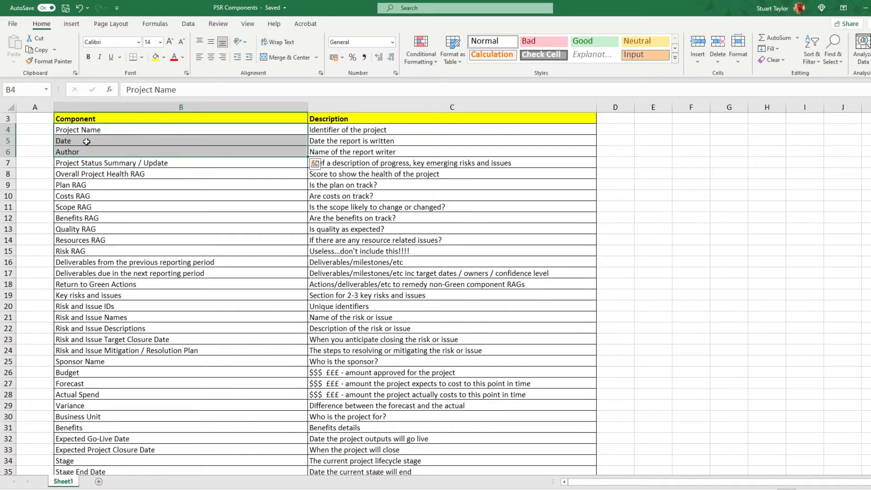
right_click(92, 139)
left_click(117, 155)
right_click(306, 362)
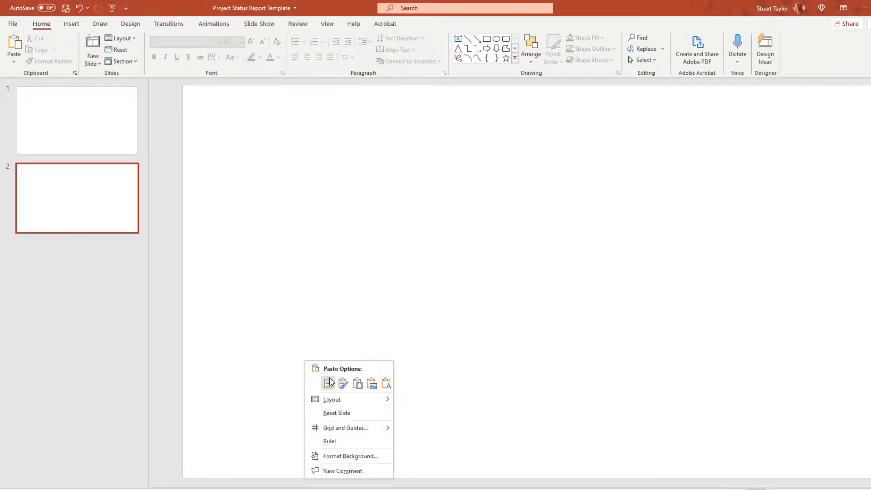
left_click(330, 382)
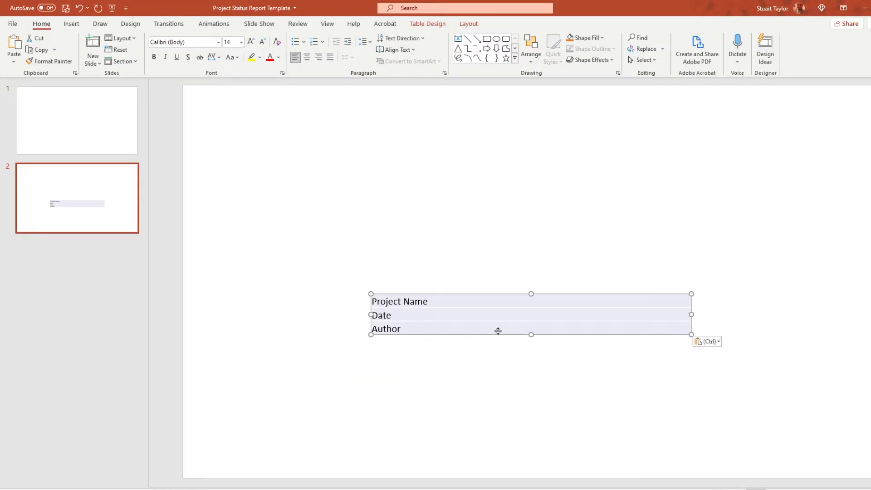
left_click(309, 155)
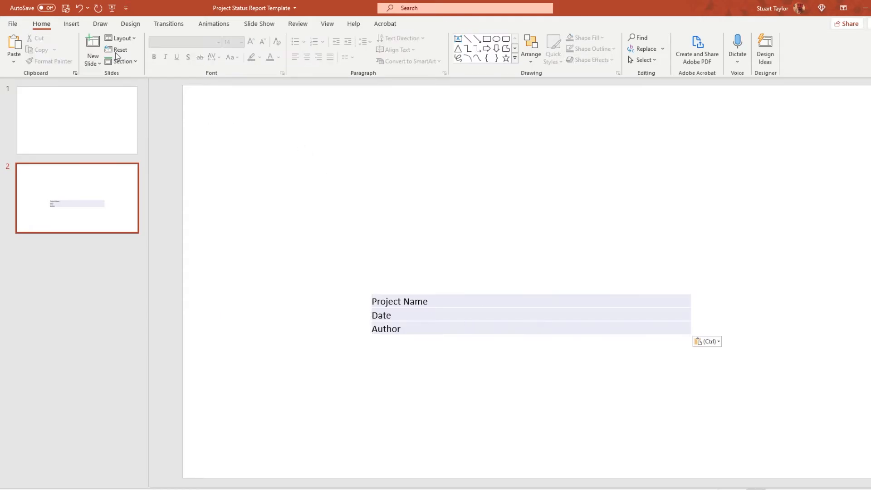
key("Escape")
Step: Add a wide text box at the slide's upper left reading "Project Name: [Project Code/ID & Project Name]"
left_click(72, 24)
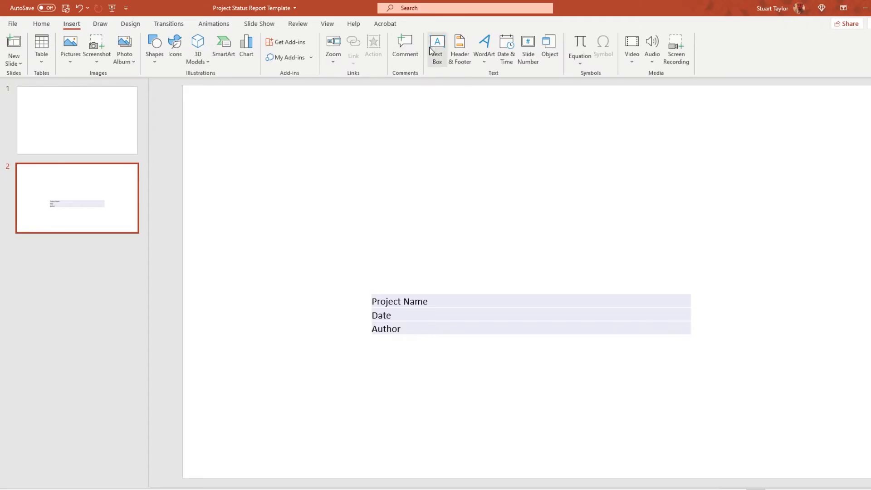
left_click_drag(200, 99, 488, 135)
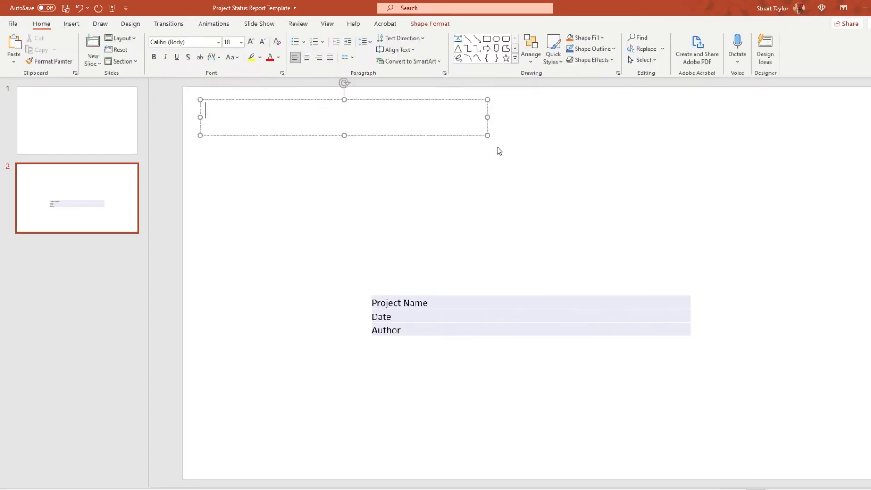
type("Project ")
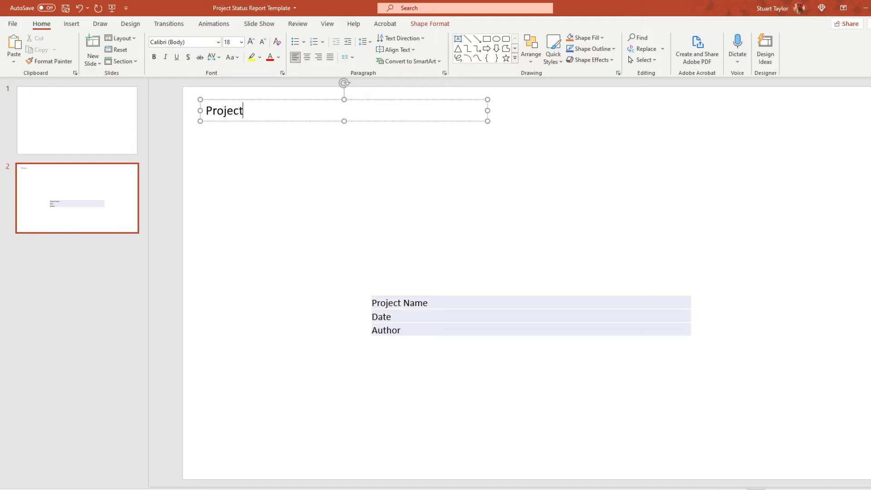
type("Name: [Projec")
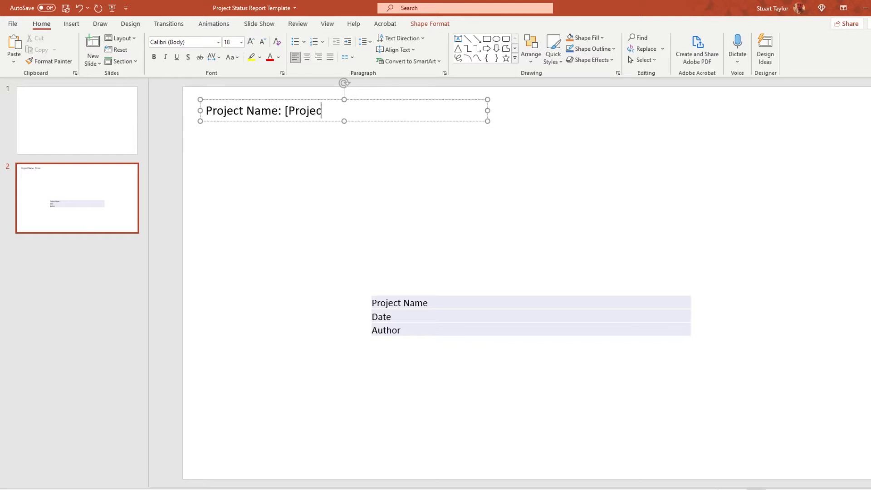
type("t Code")
type("/ID")
type(" &")
type(" Project Nam")
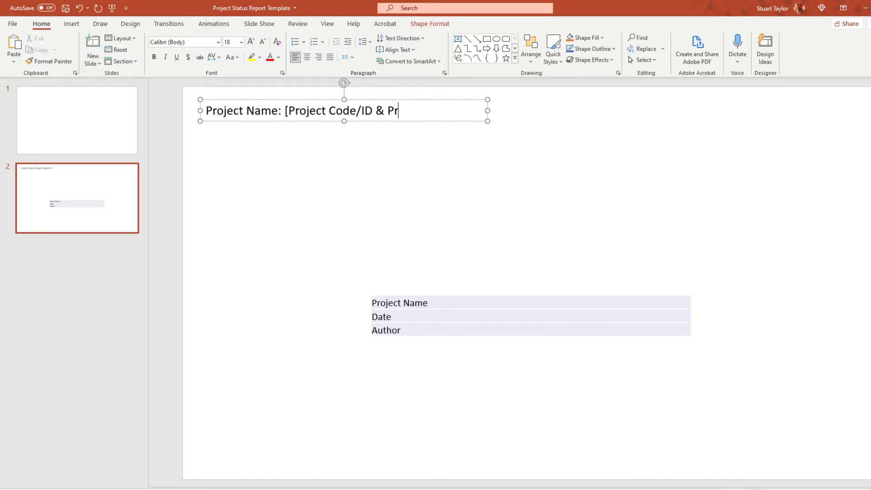
type("e")
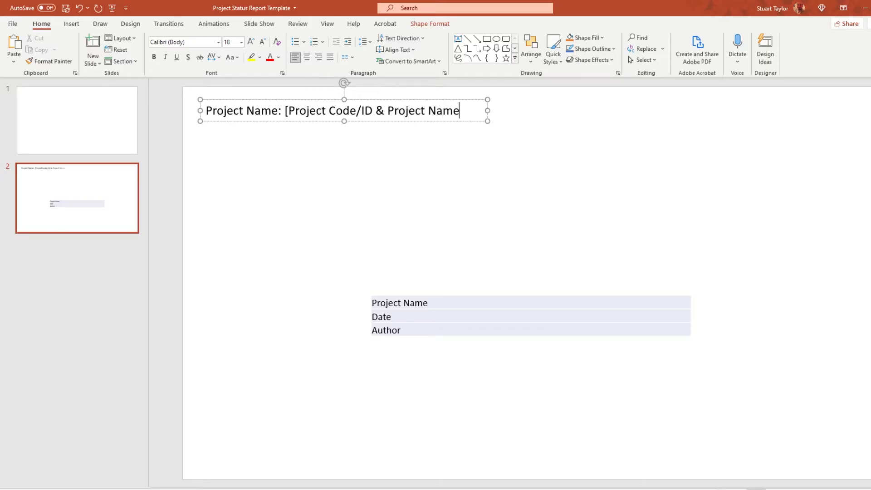
type("]")
Step: Add a second line reading "Project Manager:" below the project name in the same text box
key("Return")
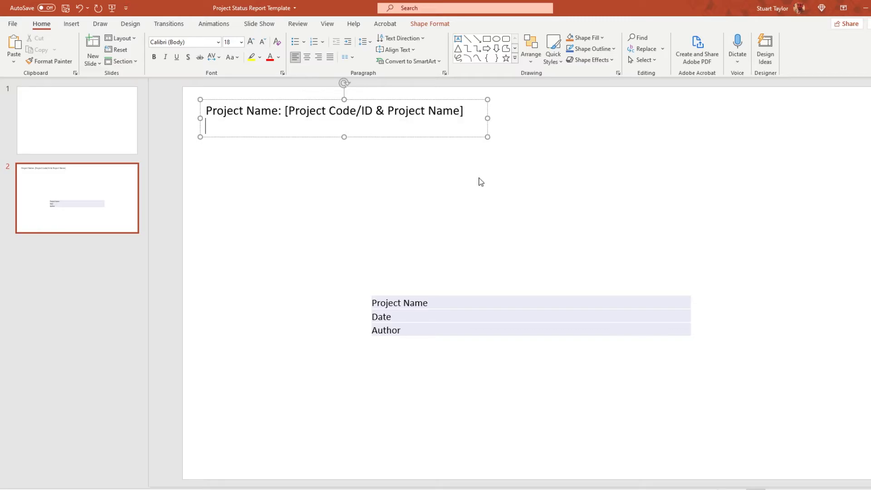
type("Project Manager")
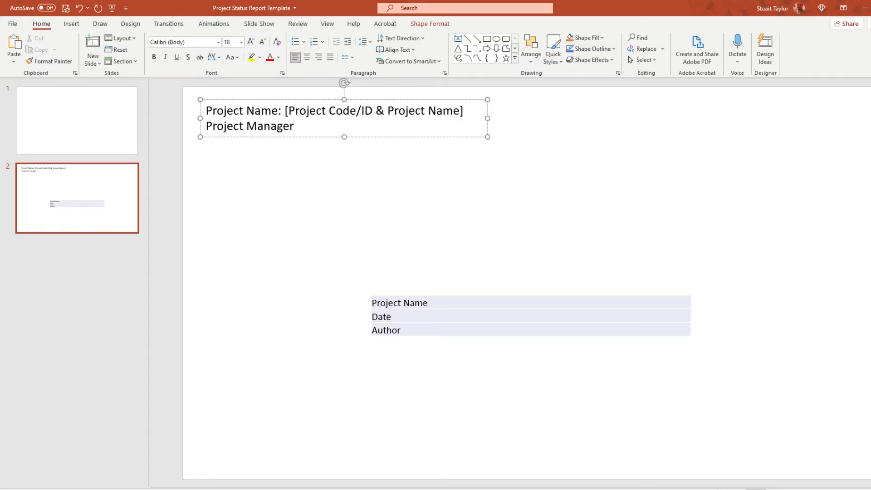
type(":")
left_click(391, 177)
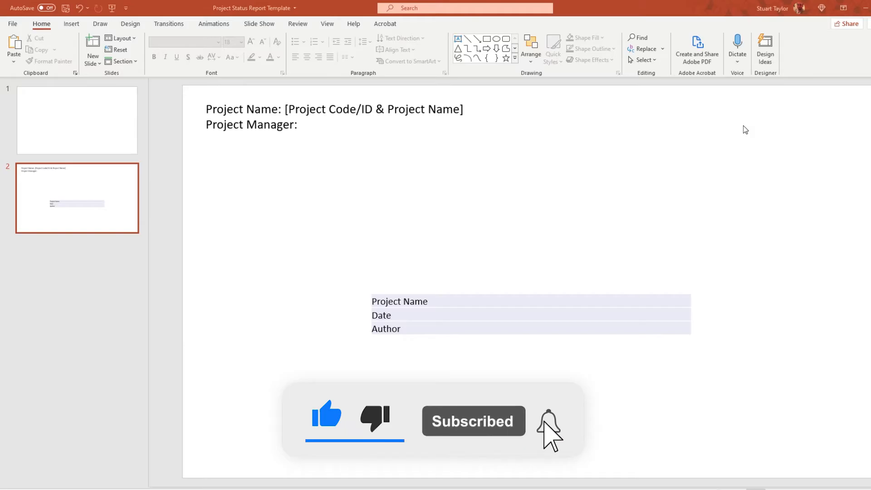
Step: Paste the Influential PMO logo, shrink it to about 5.2 cm wide and place it in the slide's upper right corner
right_click(684, 157)
left_click(723, 178)
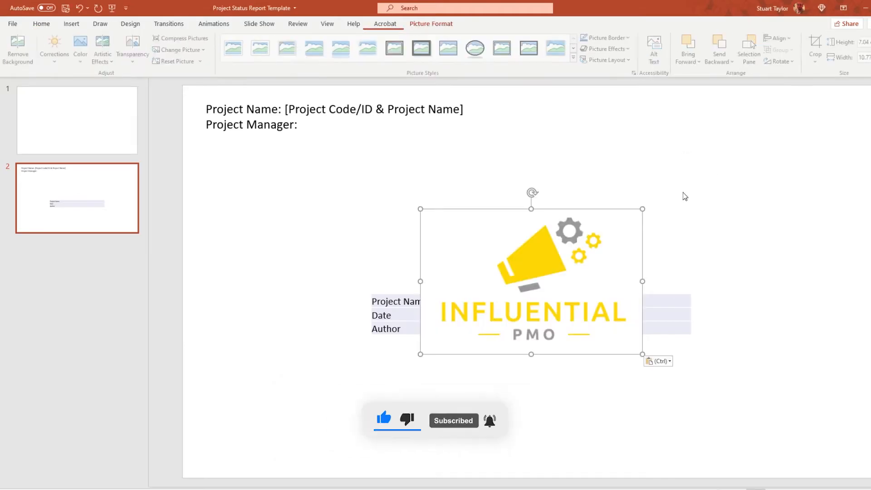
left_click_drag(587, 221, 825, 109)
left_click_drag(658, 233, 774, 149)
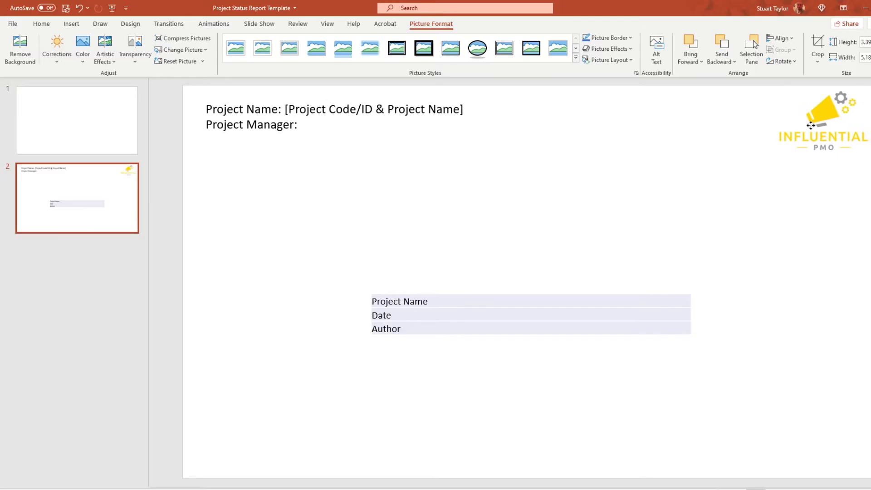
left_click(839, 187)
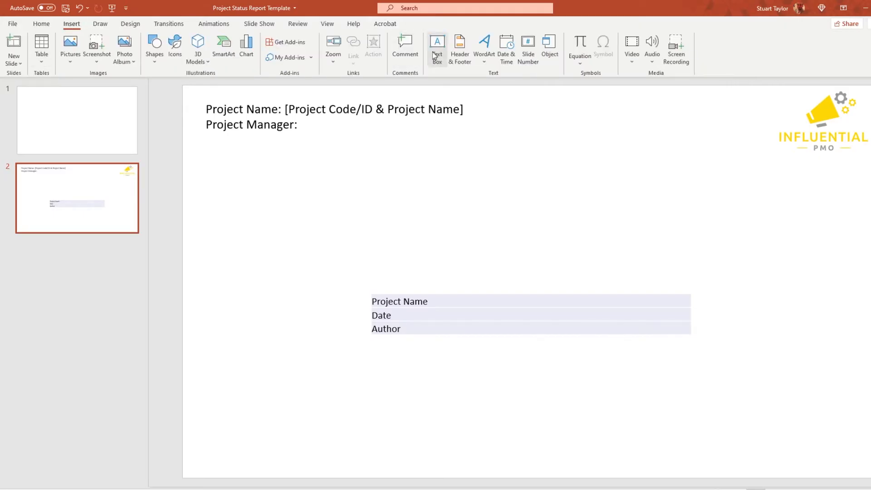
Step: Add a text box reading "Date: dd/mm/yyyy" beside the logo, widen it and line it up with the project name line
left_click(435, 50)
left_click_drag(665, 103, 782, 125)
type("Date:")
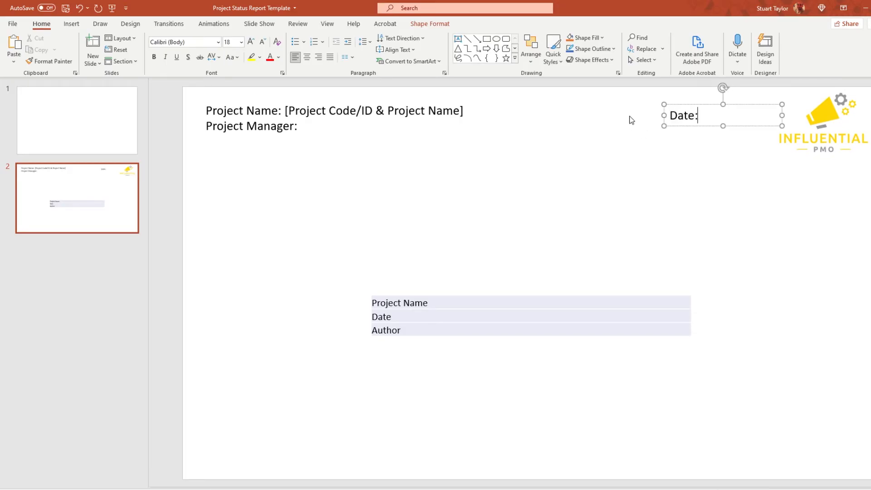
mouse_move(664, 116)
left_mouse_down()
mouse_move(636, 112)
mouse_move(666, 102)
left_mouse_up()
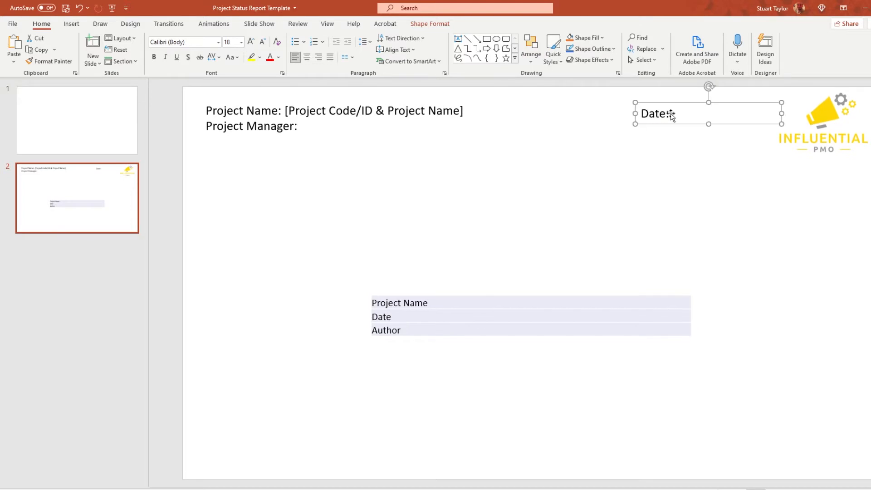
left_click(670, 115)
key("ctrl+z")
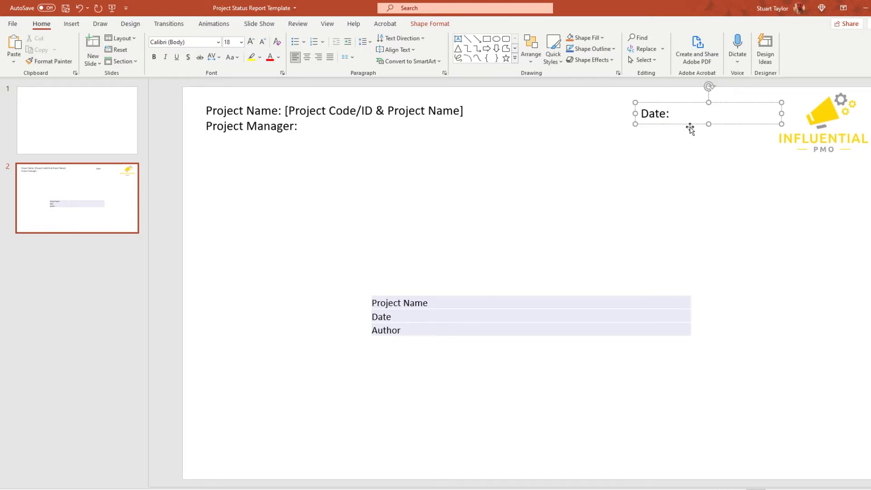
type("dd/mm/yyyy")
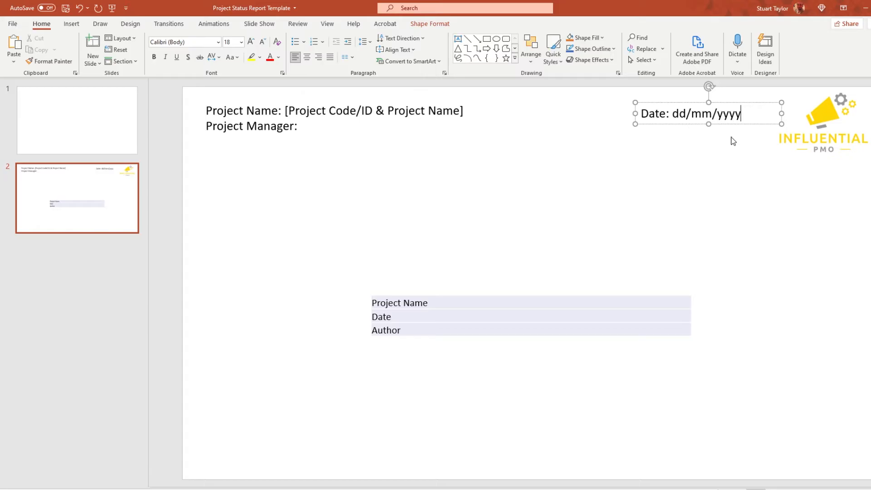
left_click_drag(747, 103, 749, 99)
left_click(770, 192)
Step: Delete the pasted Project Name, Date and Author table from the slide
left_click(555, 298)
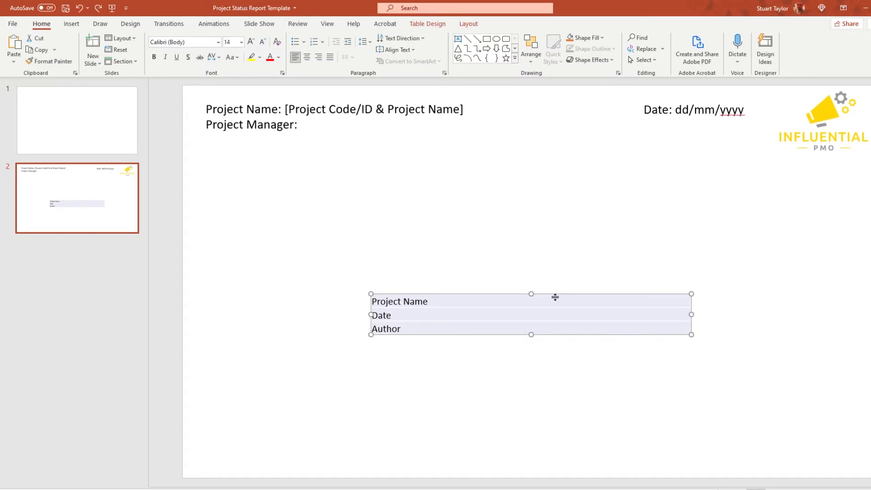
key("Delete")
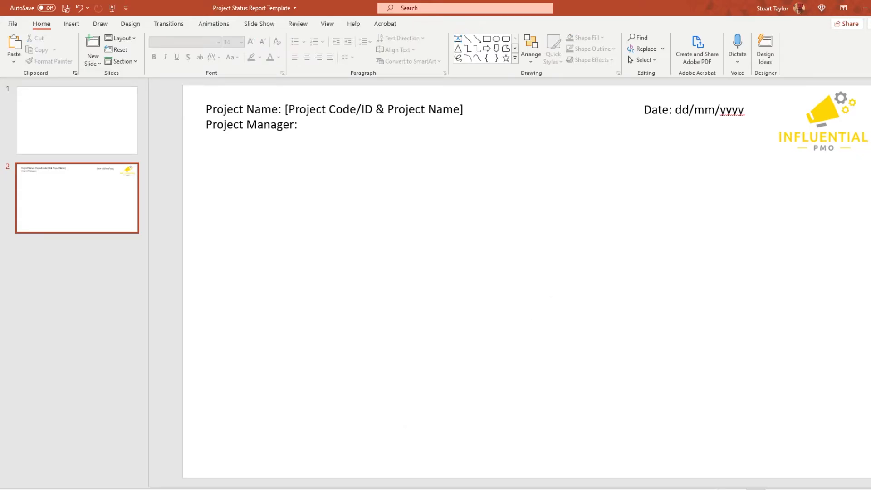
Step: Switch to the Excel component list, copy the cells from Project Status Summary / Update down to Risk RAG, and return to PowerPoint
left_click(458, 453)
left_click(144, 163)
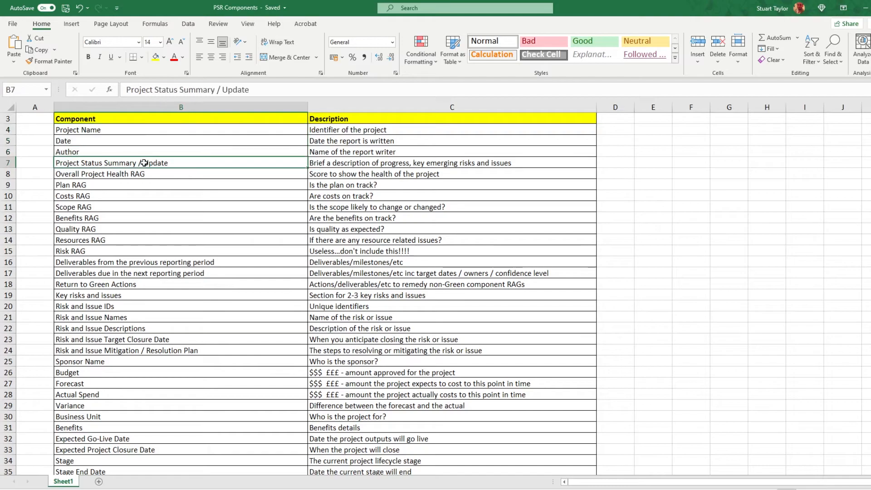
left_click_drag(144, 162, 144, 251)
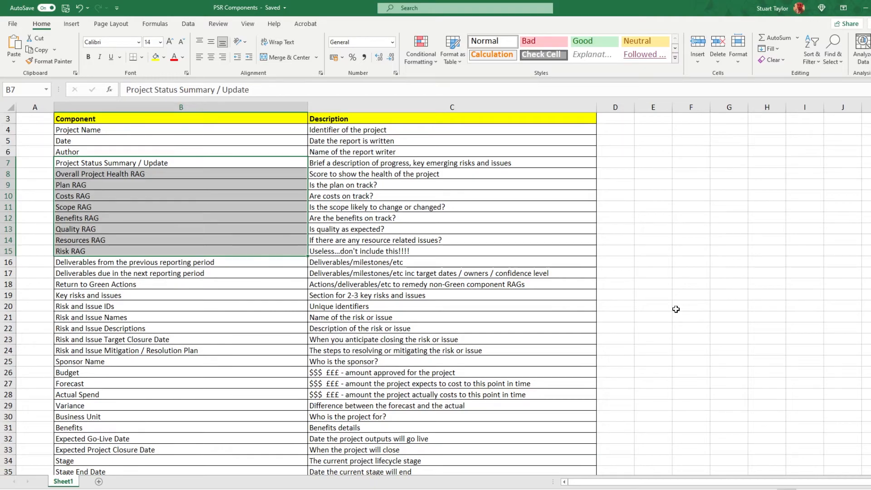
right_click(134, 179)
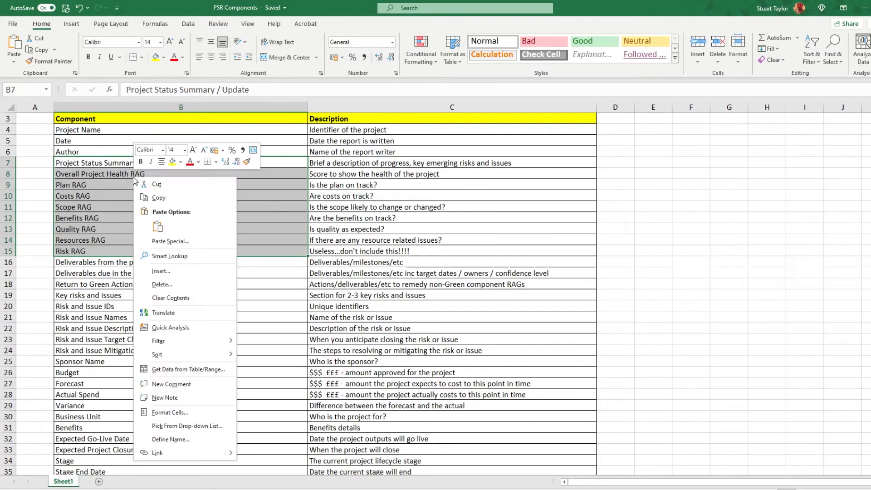
left_click(159, 198)
key("alt+Tab")
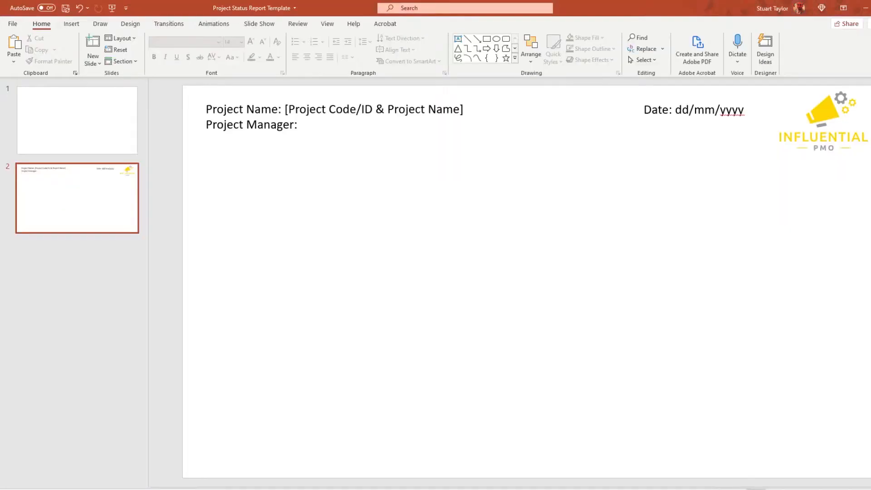
Step: Paste the copied components onto the slide with destination styles and move the table to the slide's lower left
right_click(254, 313)
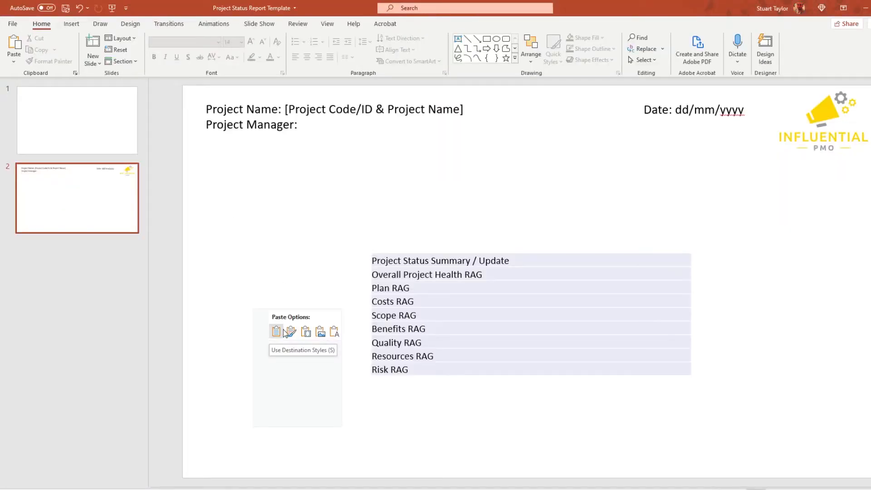
left_click(294, 331)
left_click_drag(559, 254, 406, 315)
left_click(436, 267)
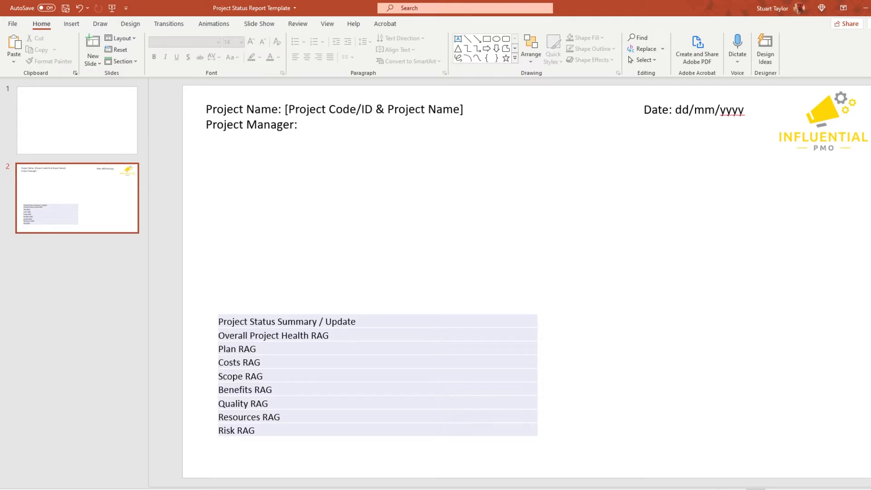
Step: Clear the Risk RAG entry from the last row of the pasted component list
left_click_drag(265, 430, 225, 431)
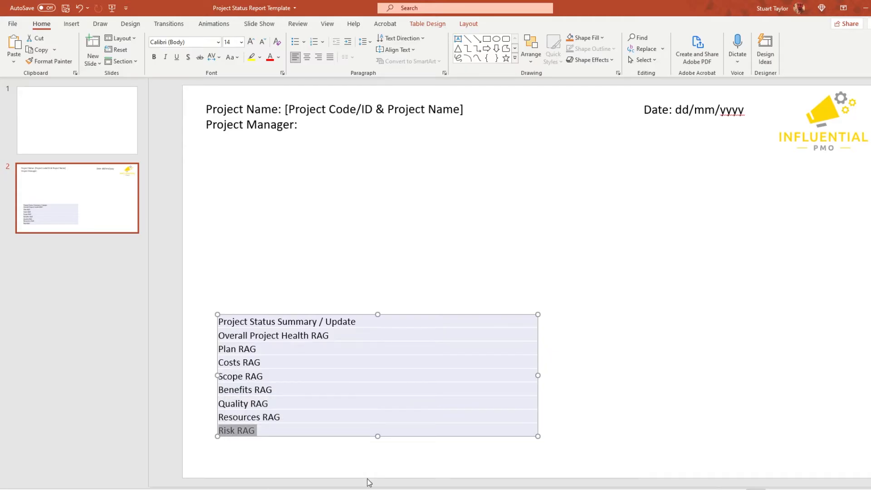
key("Delete")
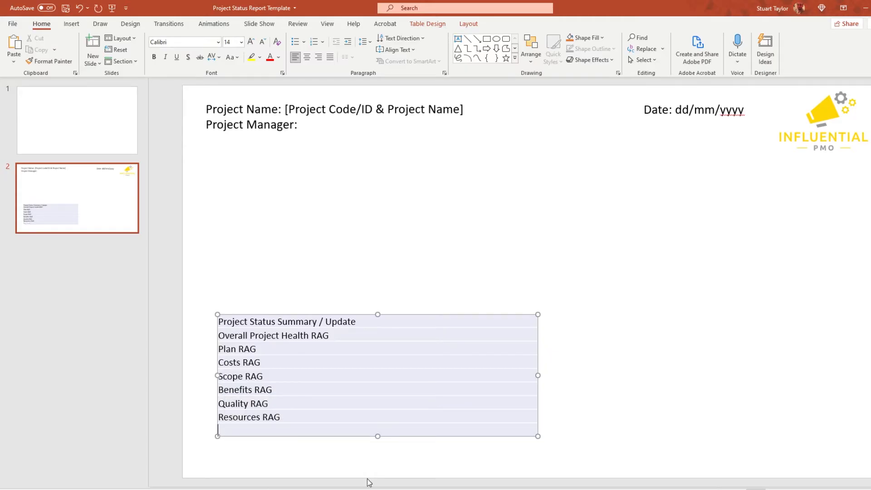
left_click(368, 483)
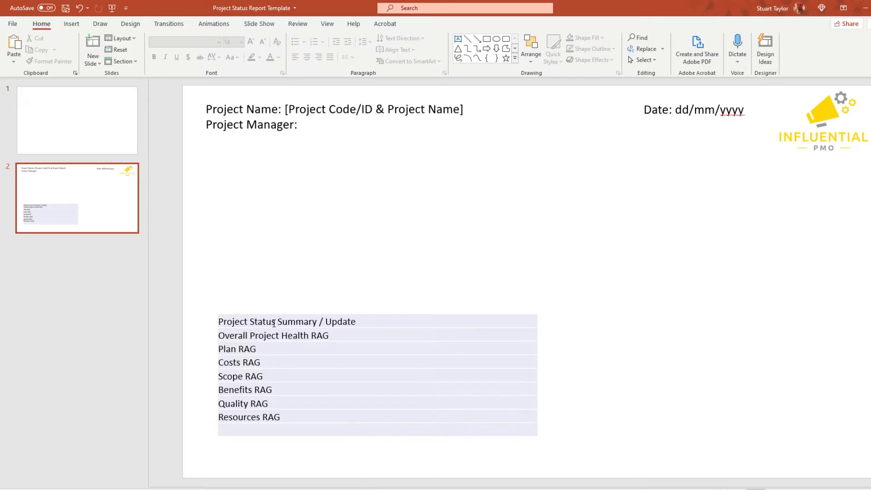
left_click(275, 322)
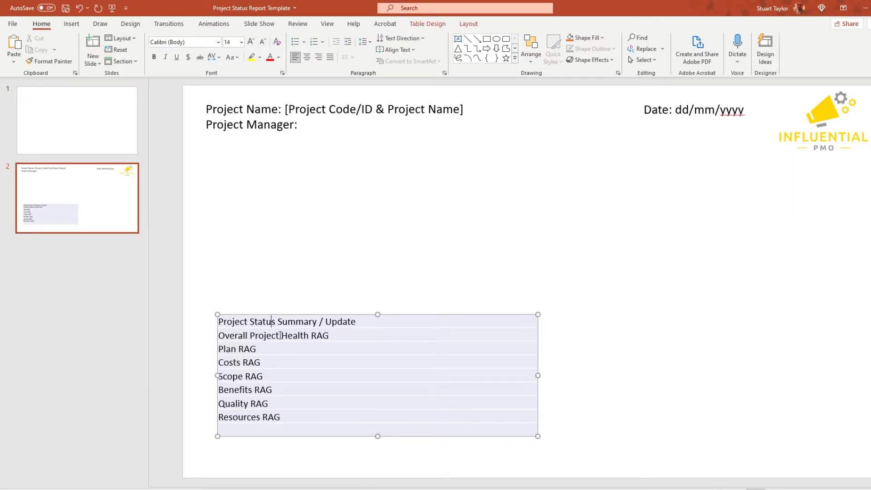
left_click(234, 364)
left_click(446, 283)
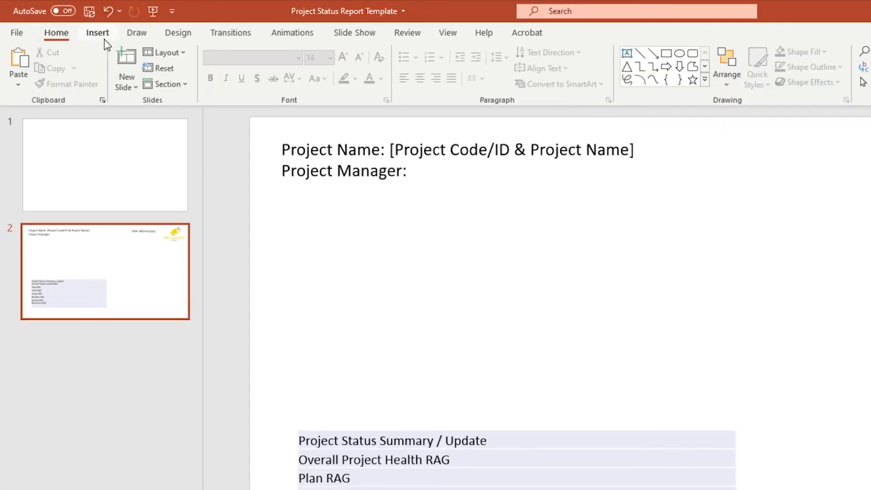
Step: Insert a 7x3 table and place it directly beneath the Project Manager line, starting near the slide's left edge
left_click(74, 27)
left_click(55, 82)
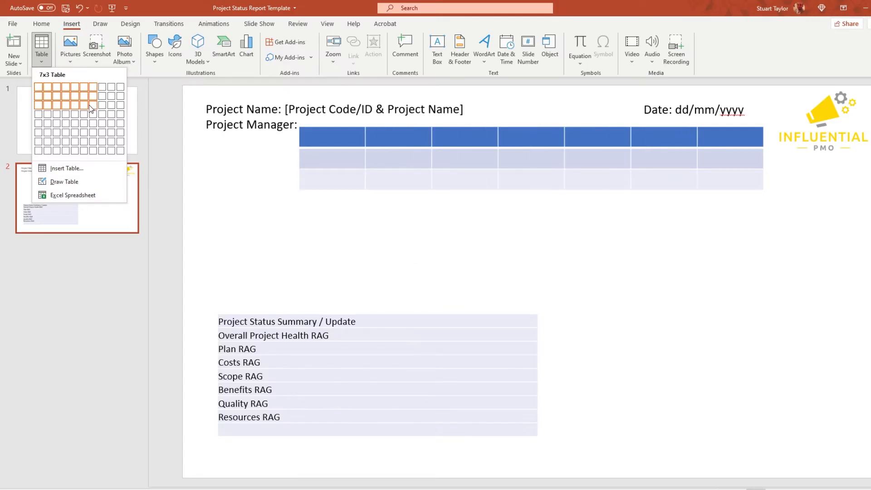
left_click(94, 108)
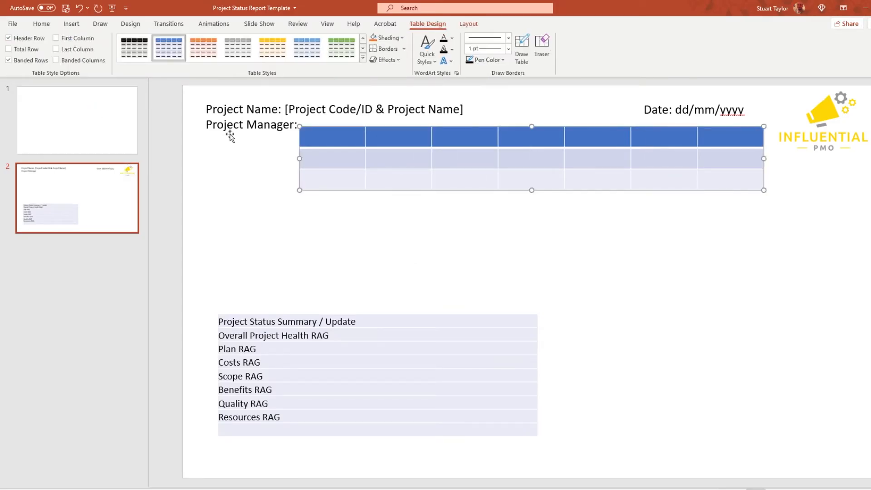
left_click_drag(415, 188, 319, 200)
left_click_drag(319, 200, 318, 213)
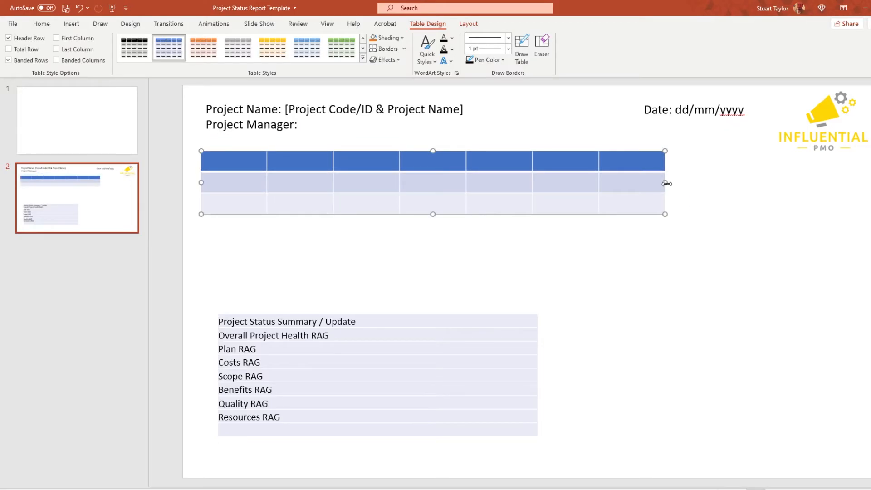
Step: Widen the new table towards the slide's right edge and shrink the logo so it sits just above the table
left_click_drag(665, 183, 870, 187)
left_click(834, 120)
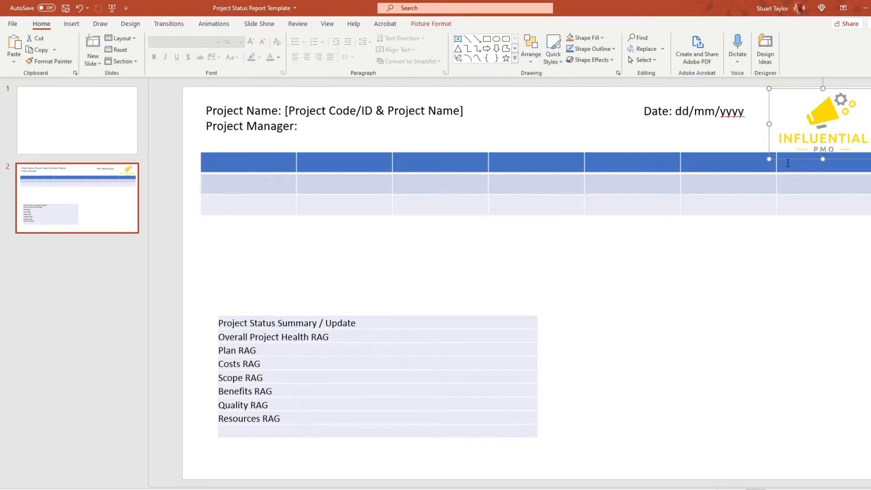
left_click_drag(770, 158, 779, 152)
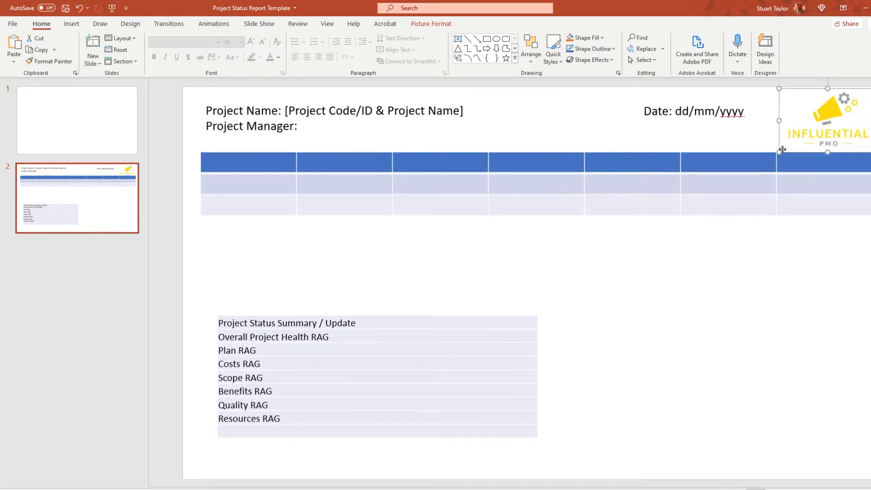
Step: Turn off the Header Row option for the new table
left_click(482, 151)
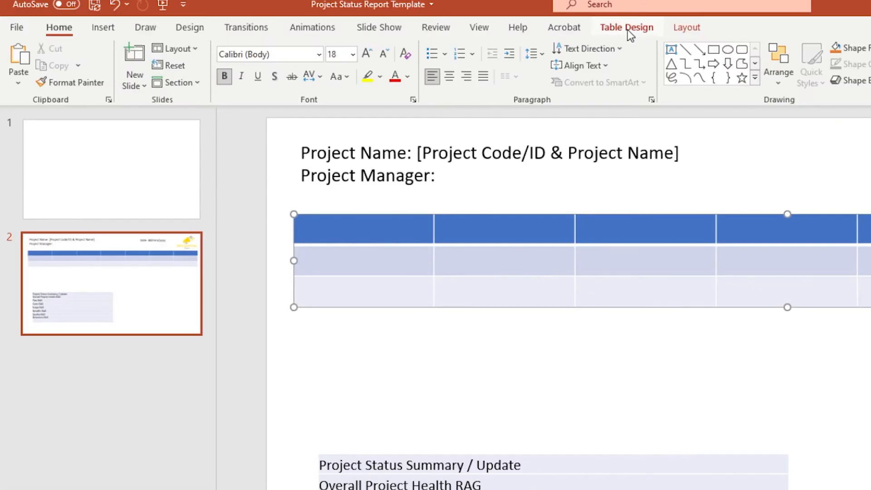
left_click(627, 28)
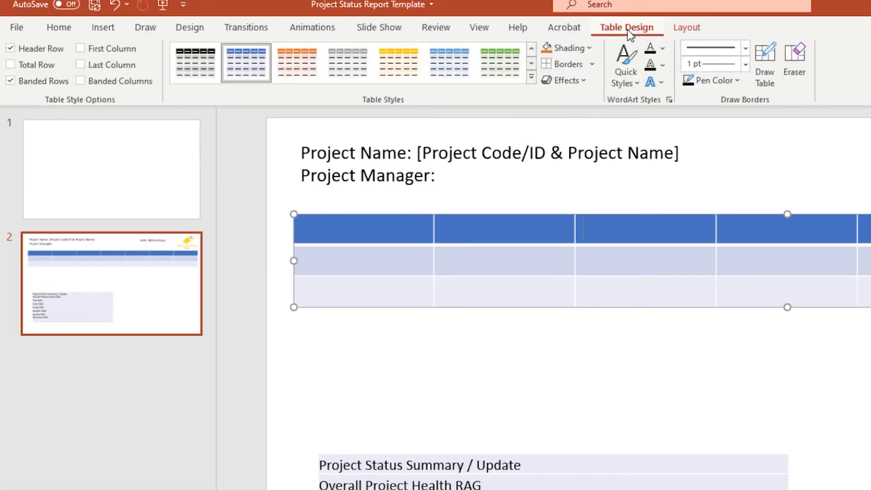
left_click(10, 48)
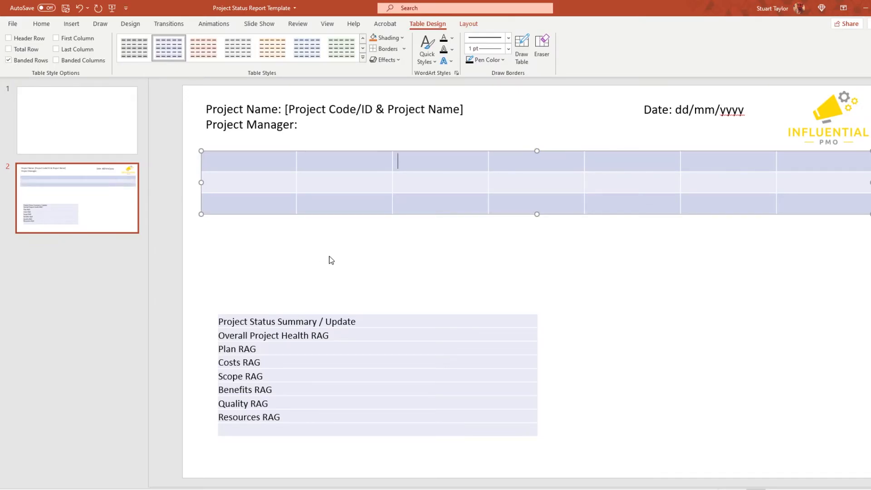
Step: Merge the cells of the table's first row from the second column through the last column
left_click_drag(356, 161, 720, 168)
left_click_drag(779, 168, 810, 166)
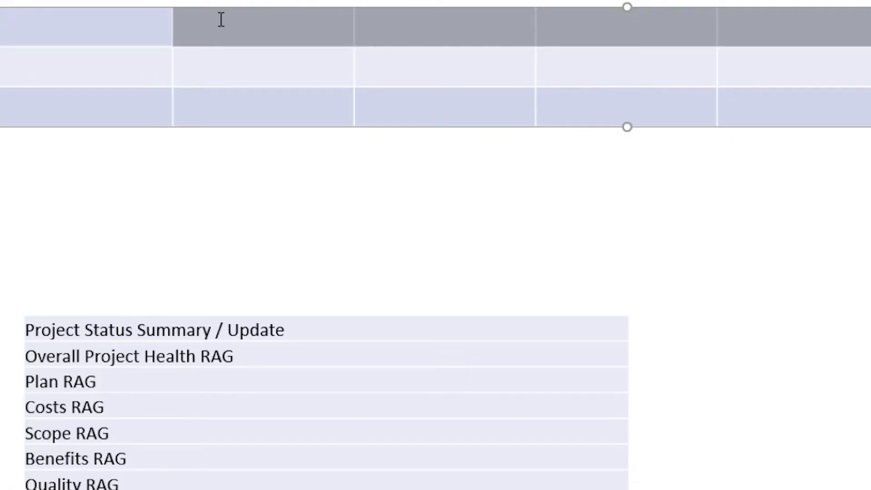
right_click(321, 156)
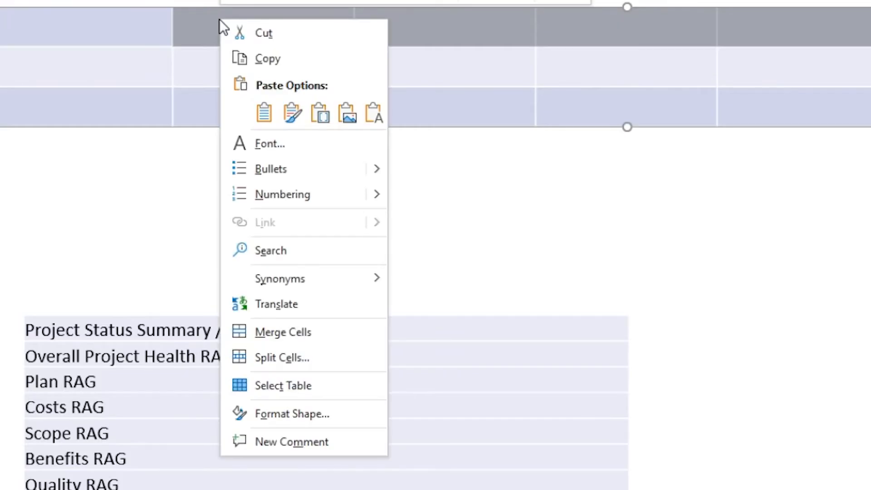
left_click(326, 330)
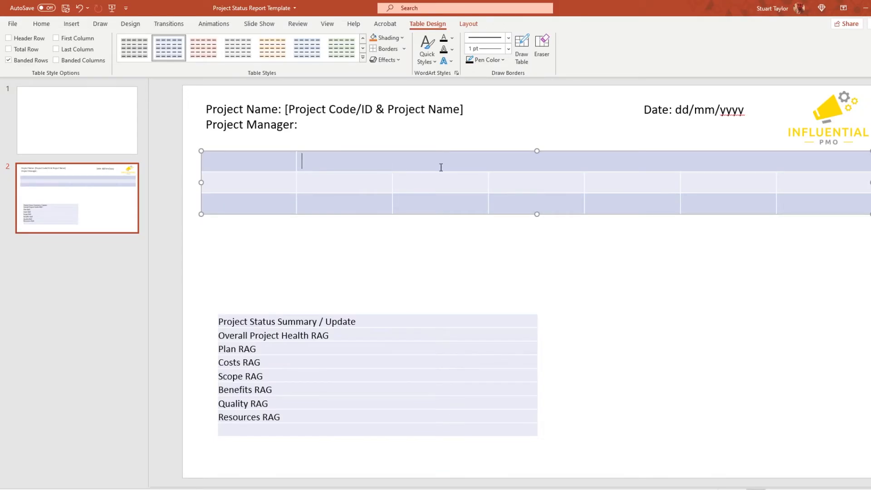
Step: Enter "Project Status Update" in the first cell of the table's top row
left_click(249, 163)
type("Project Status Update")
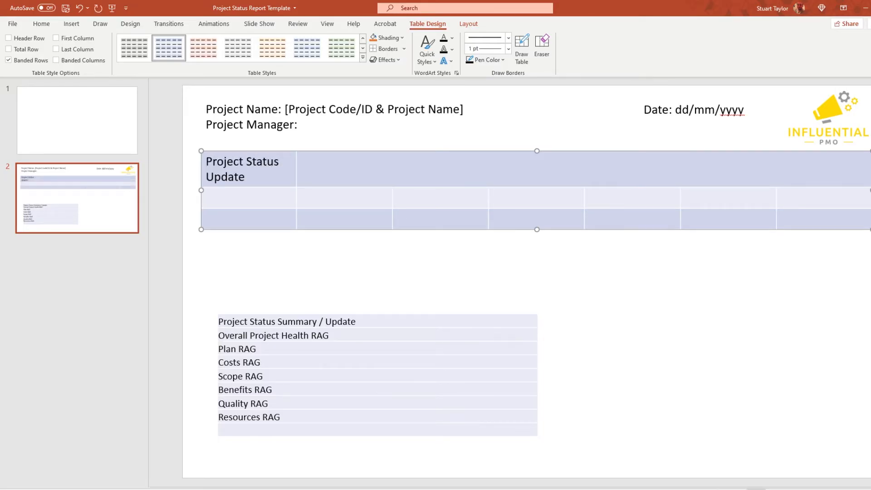
left_click(698, 383)
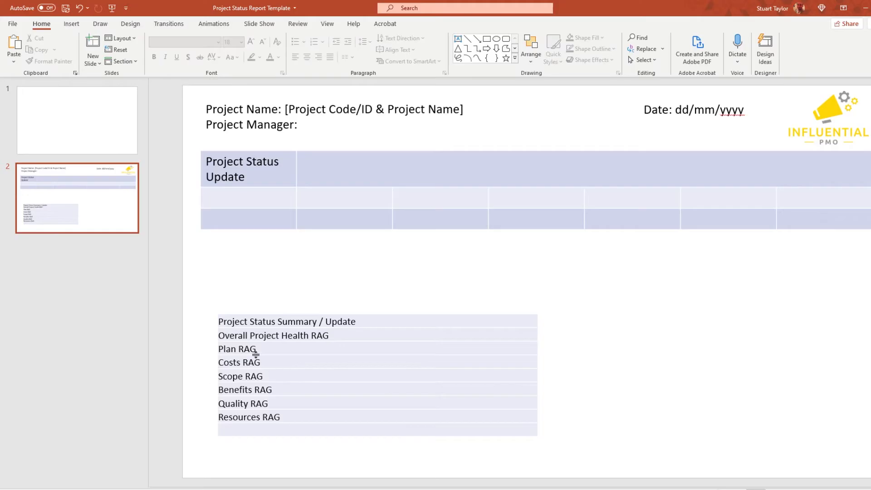
Step: Label the first four cells of the table's second row Overall Health, Plan, Costs and Scope
left_click(256, 193)
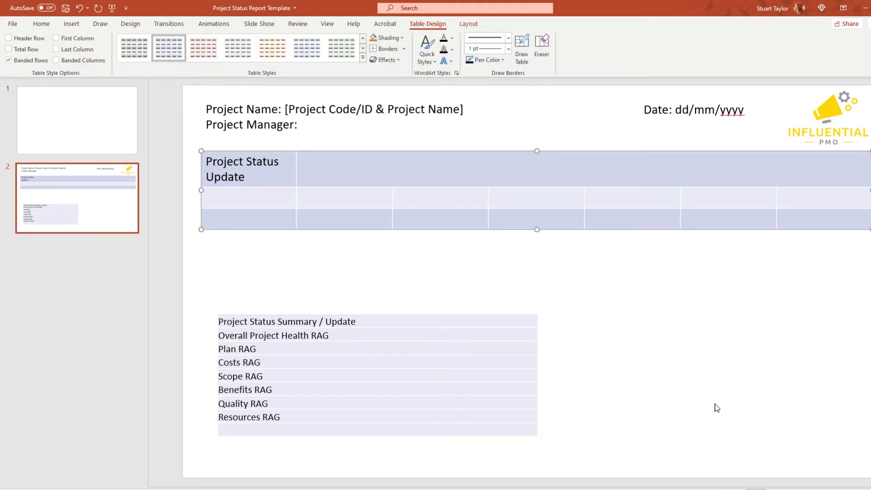
type("Overall Health")
key("Tab")
type("Plan")
key("Tab")
type("Costs")
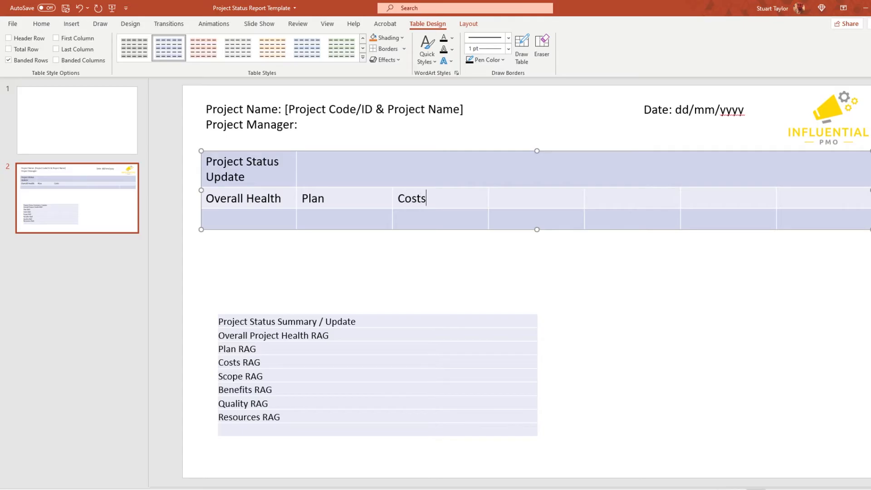
key("Tab")
type("Scope")
Step: Label the remaining three cells of the second row Benefits, Quality and Resources
key("Tab")
type("Bene")
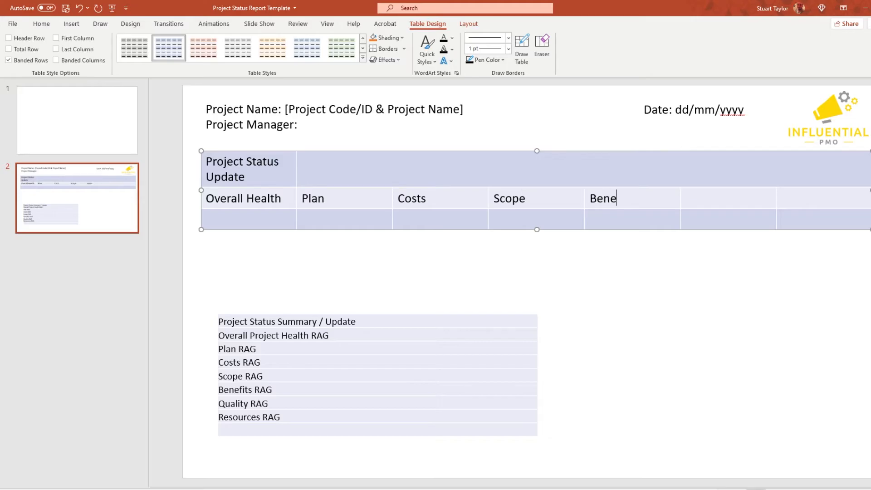
type("fits")
key("Tab")
type("Quality")
key("Tab")
type("Resro")
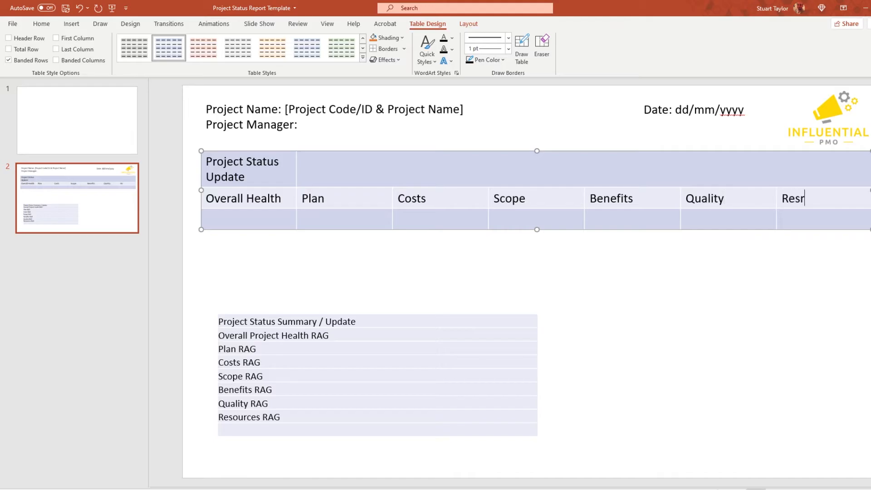
key("BackSpace")
key("BackSpace")
type("ources")
Step: Enter "[R/A/G]" in the cell beneath Overall Health and copy that text
key("Tab")
type("[R/A/G]")
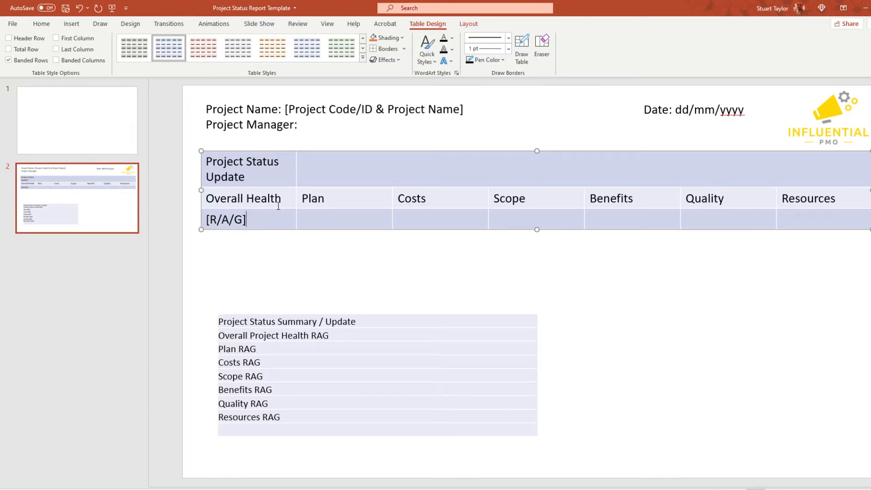
left_click_drag(261, 220, 205, 220)
key("ctrl+c")
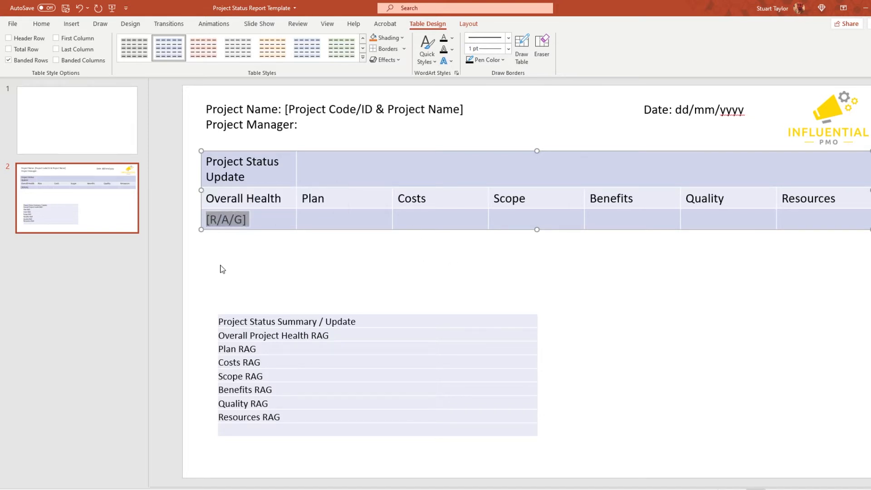
Step: Paste "[R/A/G]" into the third-row cells beneath Plan, Costs, Scope, Benefits, Quality and Resources
left_click(307, 221)
key("ctrl+v")
left_click(409, 221)
key("ctrl+v")
left_click(524, 229)
key("ctrl+v")
left_click(636, 225)
key("ctrl+v")
left_click(702, 225)
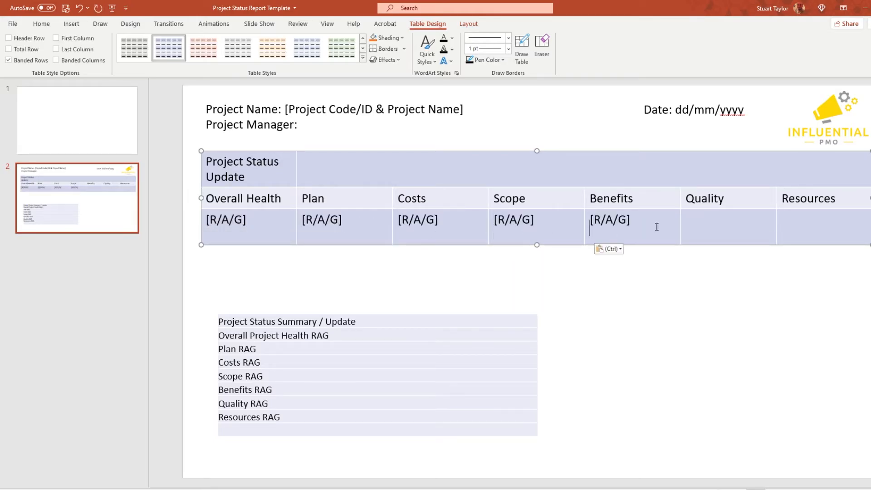
key("ctrl+v")
left_click(811, 233)
key("ctrl+v")
Step: Delete the pasted component list table from the lower part of the slide
left_click(282, 254)
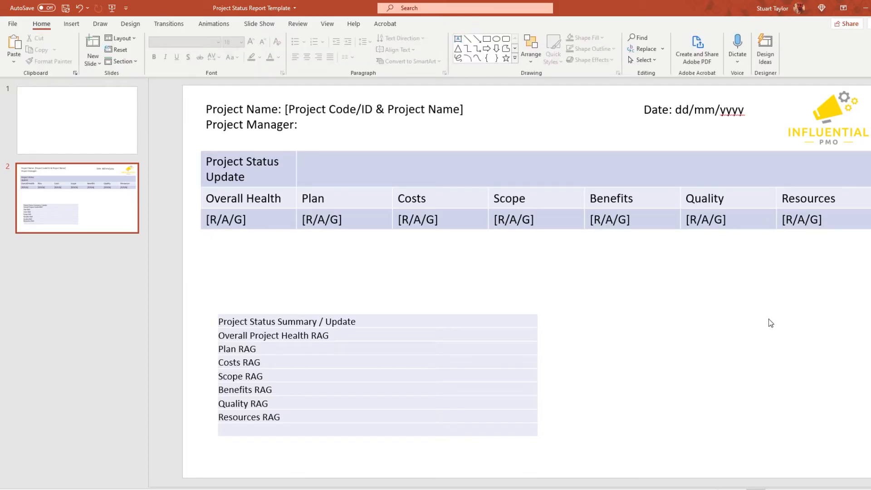
left_click(244, 314)
key("Delete")
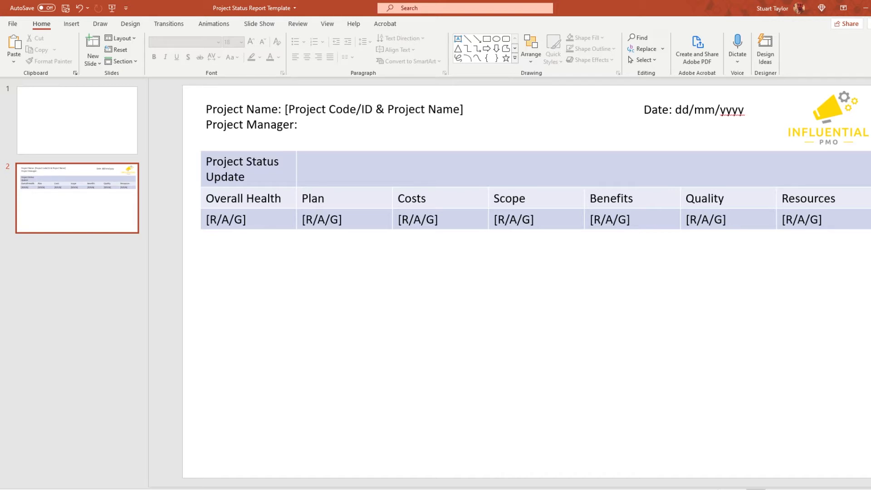
Step: Set all text in the project status table to size 10 and bold
left_click(220, 151)
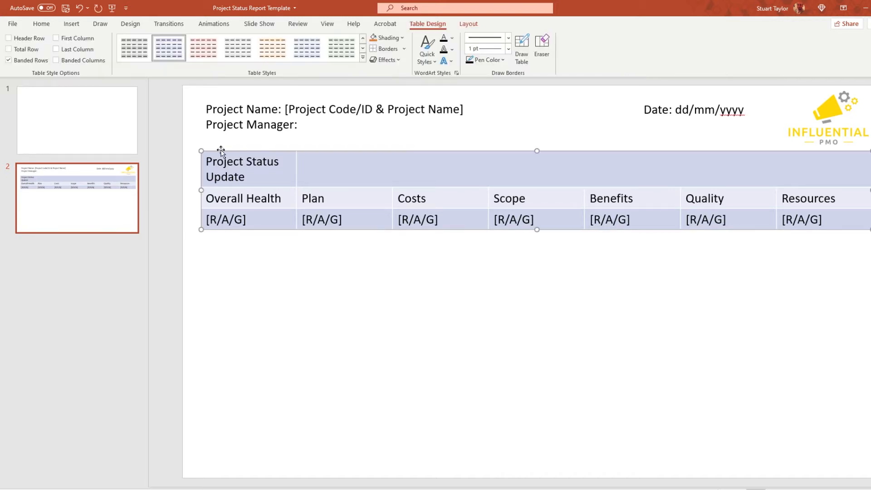
left_click(40, 26)
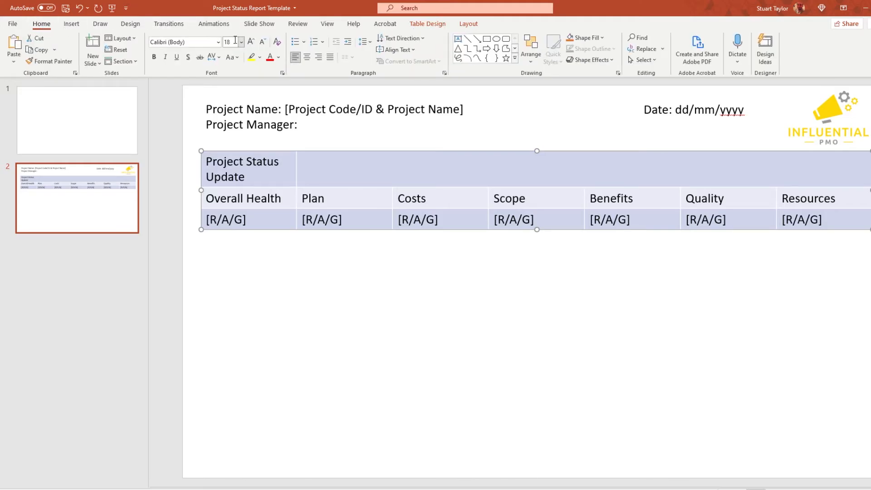
left_click(241, 42)
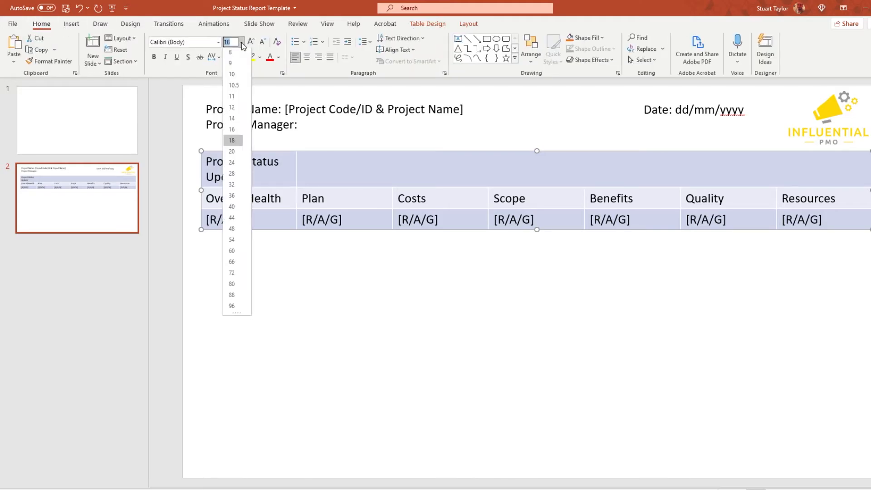
left_click(238, 81)
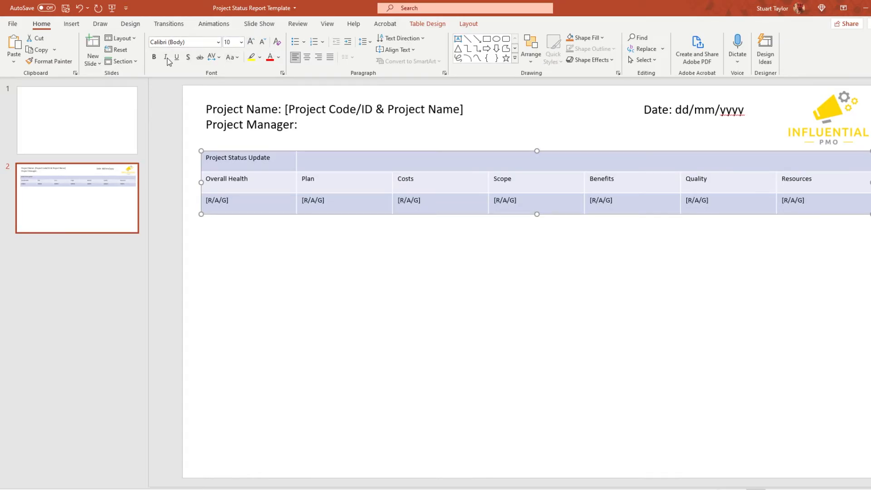
left_click(154, 58)
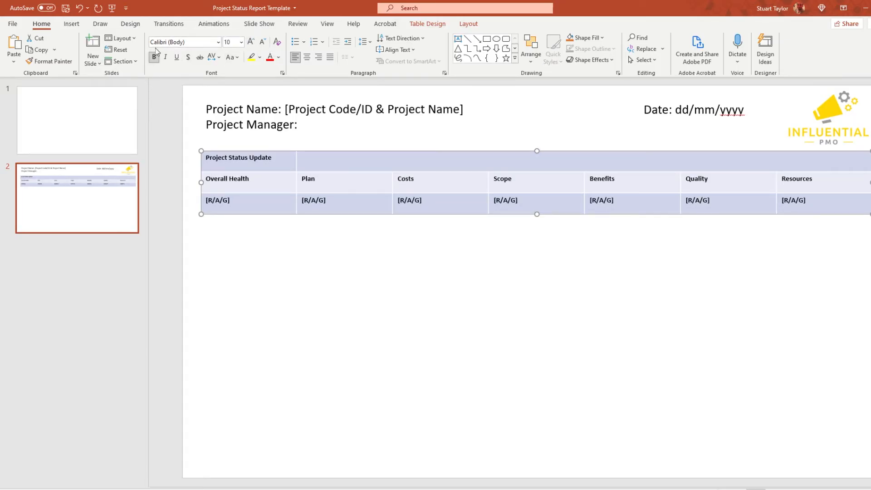
Step: Change the font of the whole project status table to Arial
left_click(218, 41)
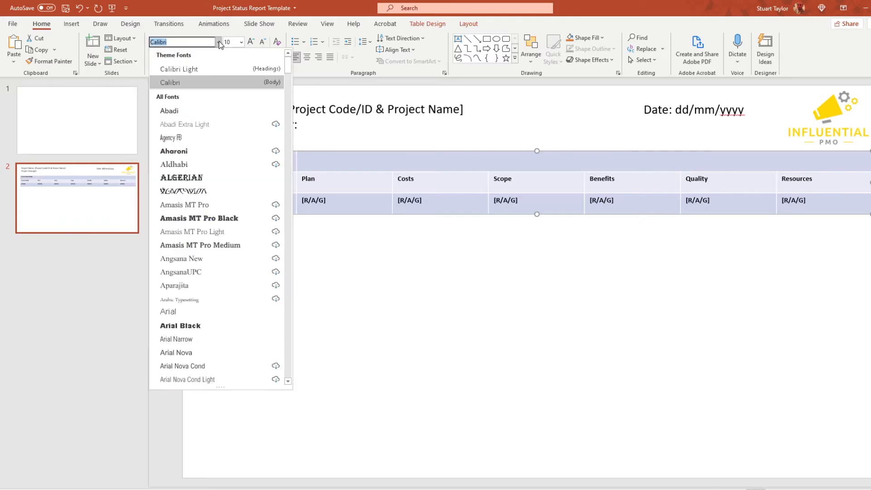
left_click(214, 314)
left_click(619, 330)
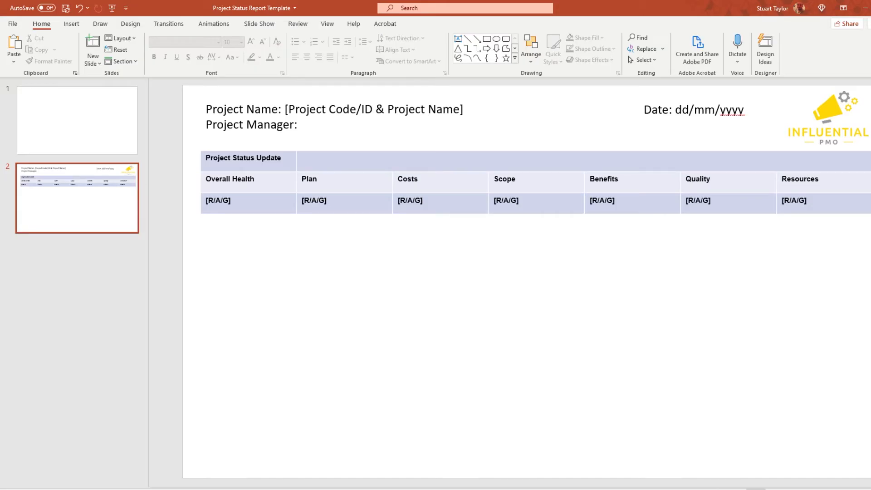
Step: Change the font of the project name and project manager text box to Arial
left_click(285, 109)
left_click(289, 99)
left_click(218, 42)
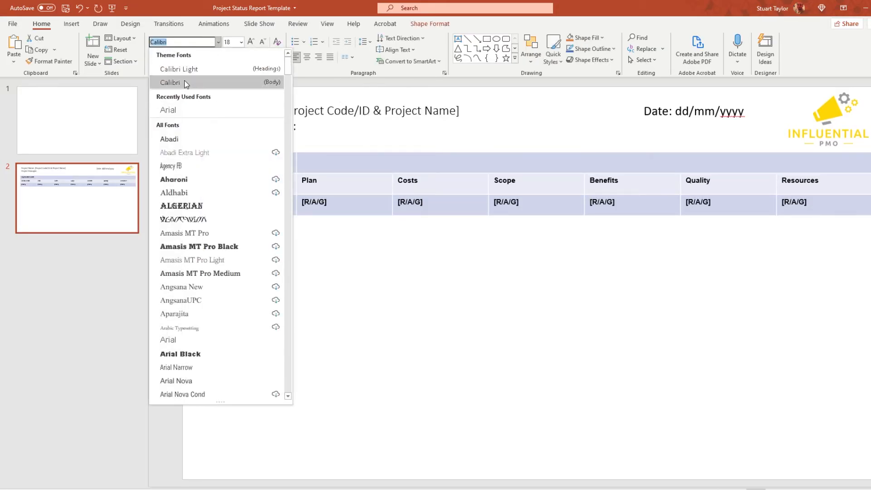
left_click(184, 109)
left_click(693, 108)
left_click(685, 100)
left_click(155, 57)
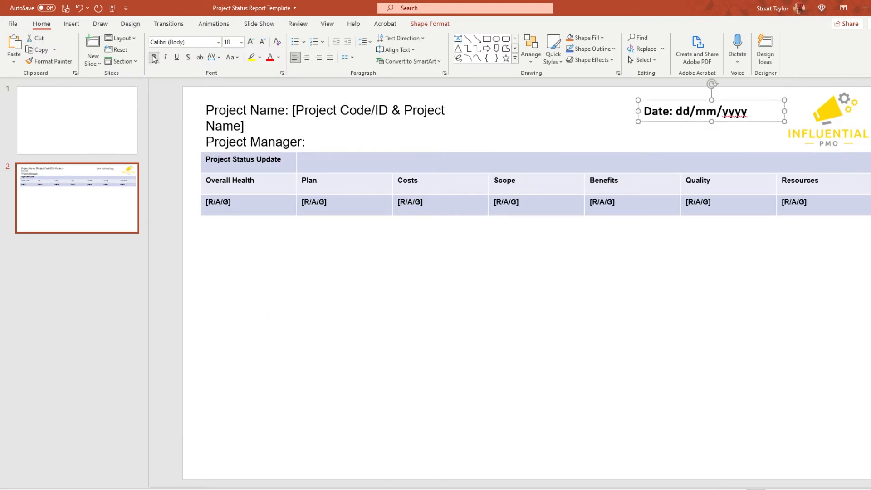
left_click(155, 58)
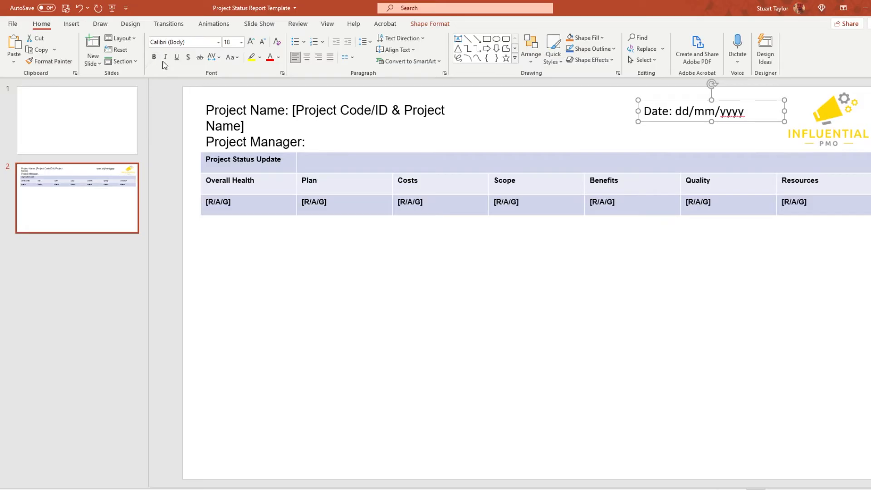
Step: Widen the project name text box so the project name placeholder fits on a single line
left_click(458, 111)
left_click_drag(487, 124, 635, 125)
left_click(564, 246)
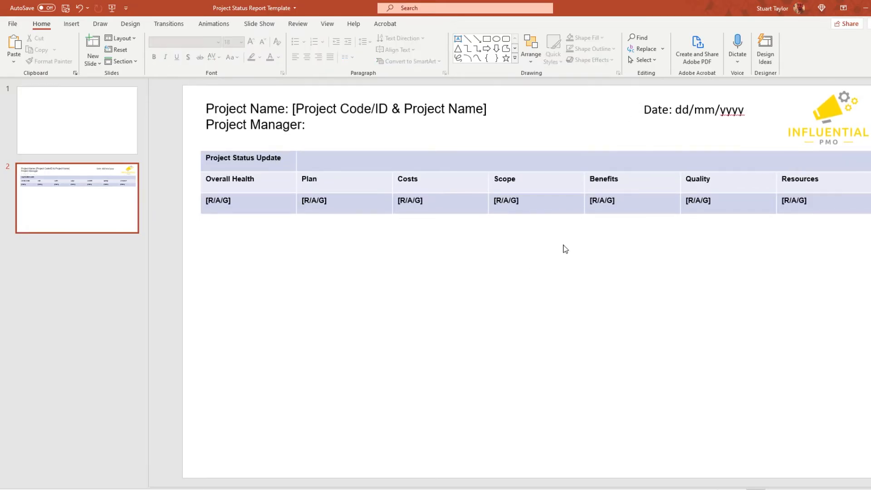
Step: Fill the Project Status Update and Overall Health cells with the logo's yellow, sampled with the Eyedropper
left_click(264, 162)
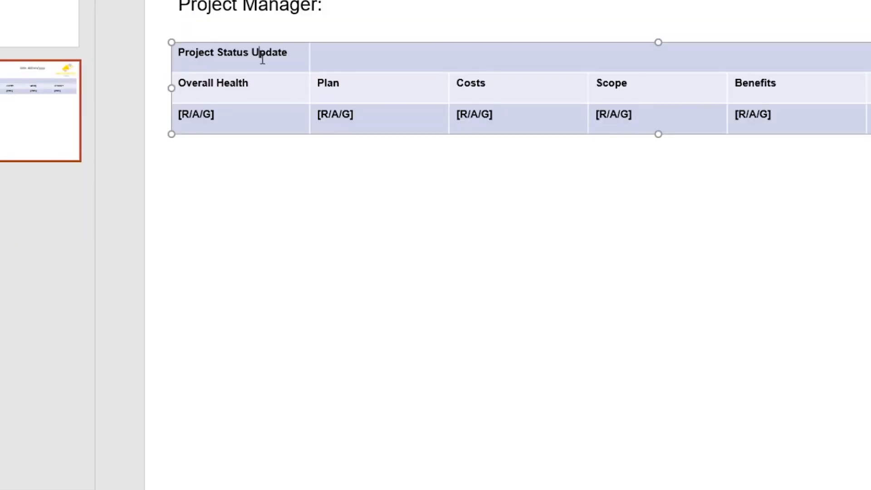
left_click_drag(262, 59, 263, 80)
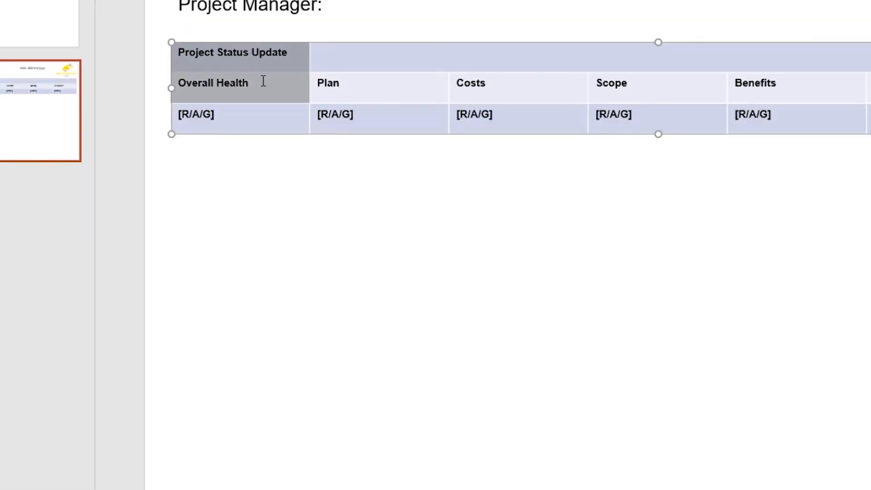
right_click(266, 83)
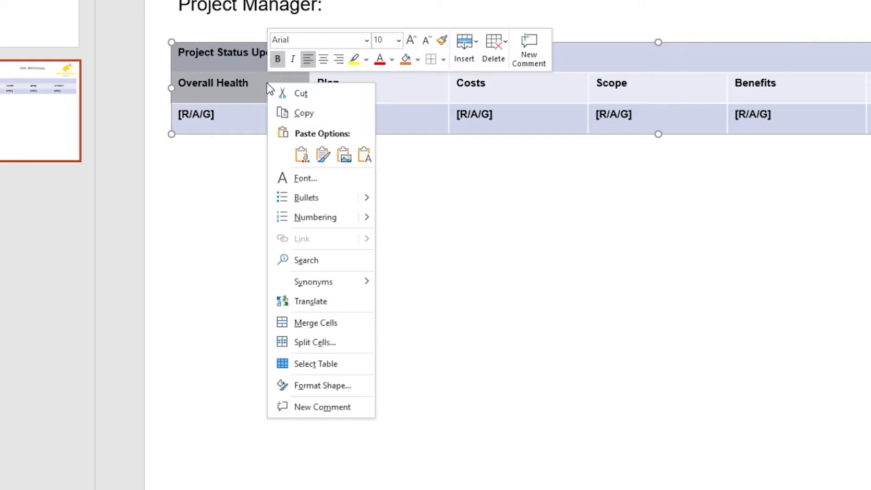
left_click(419, 60)
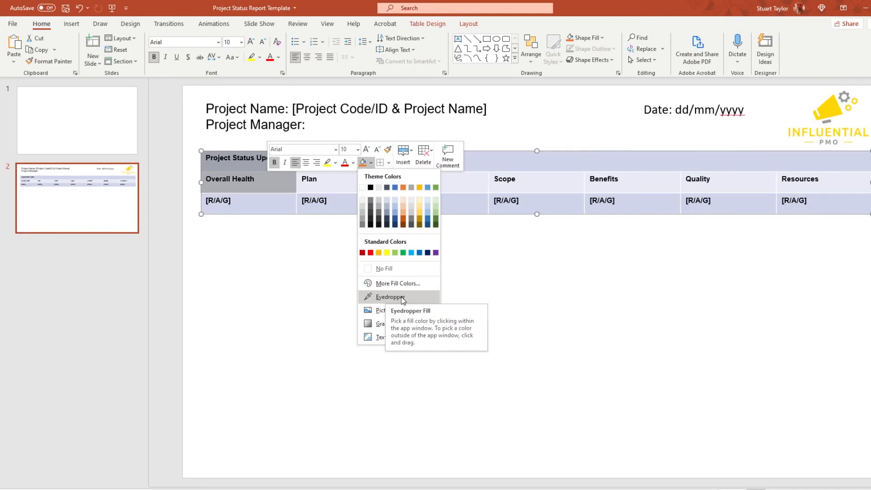
left_click(391, 297)
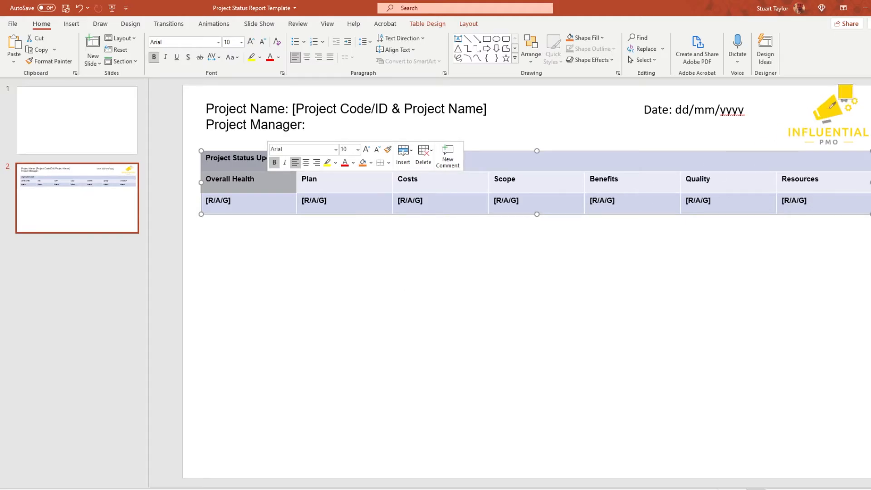
left_click(832, 107)
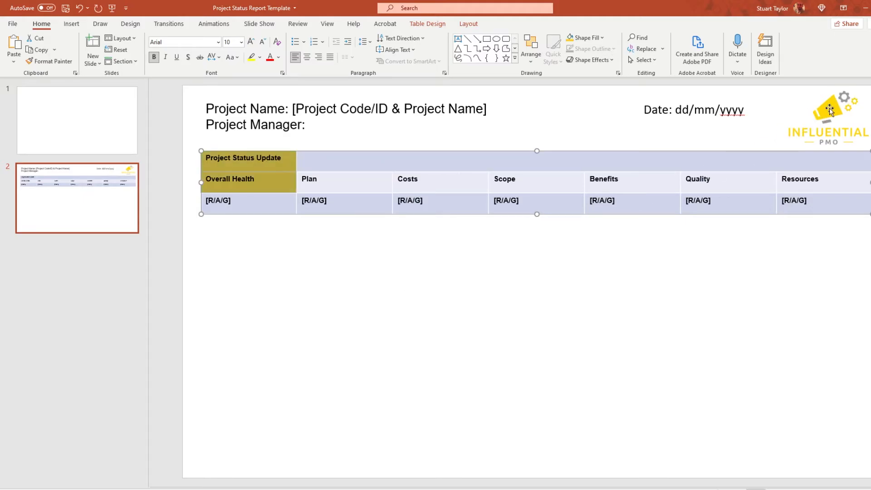
left_click(446, 257)
Step: Fill the Plan, Costs, Scope, Benefits, Quality and Resources heading cells with the same logo yellow
left_click_drag(321, 182, 802, 186)
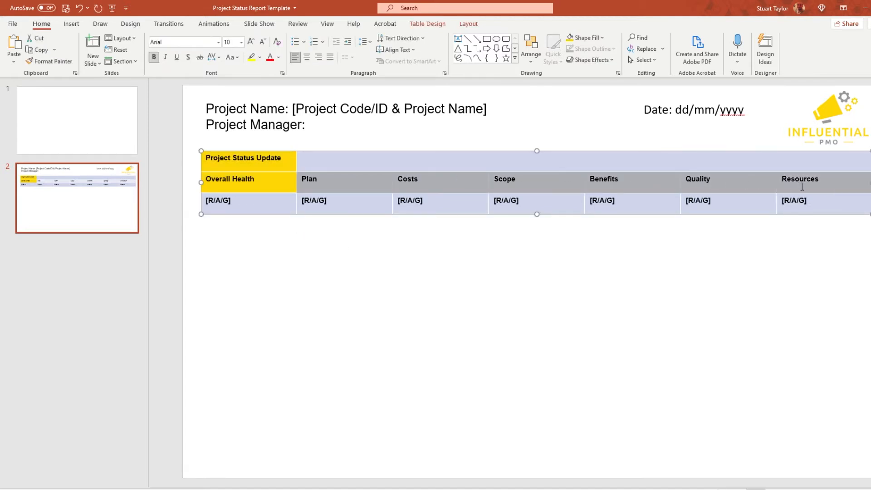
right_click(360, 185)
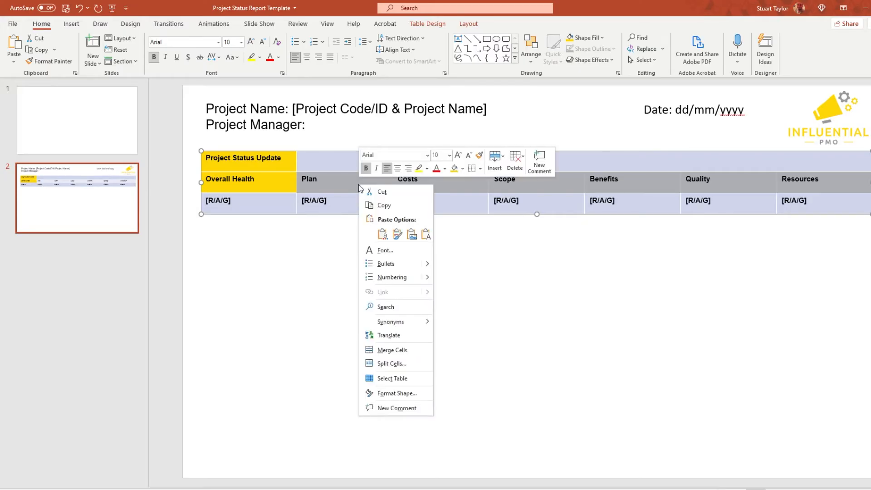
left_click(455, 169)
left_click(498, 265)
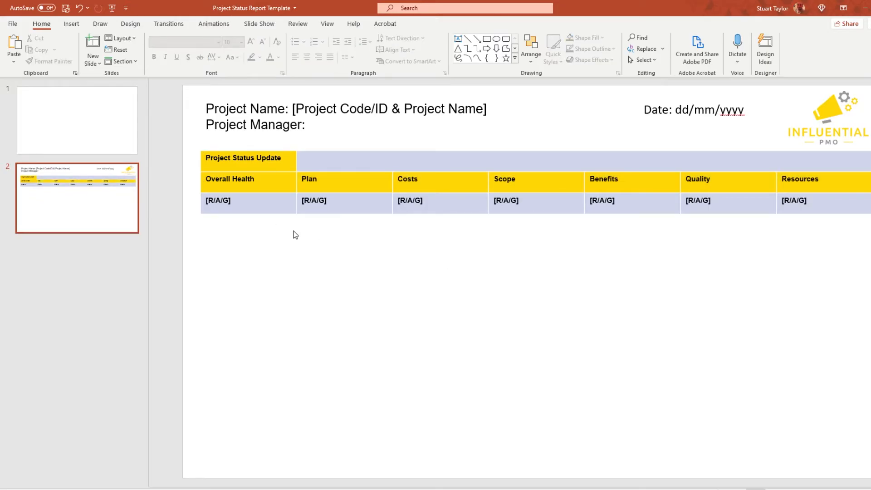
Step: Centre the headings from Overall Health to Resources and reduce the height of their row
mouse_move(292, 188)
left_mouse_down()
mouse_move(390, 177)
mouse_move(798, 187)
left_mouse_up()
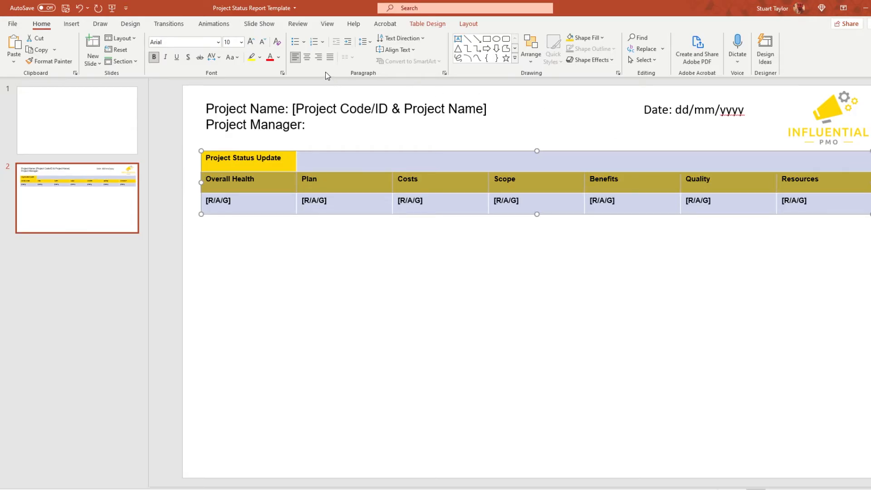
left_click(307, 59)
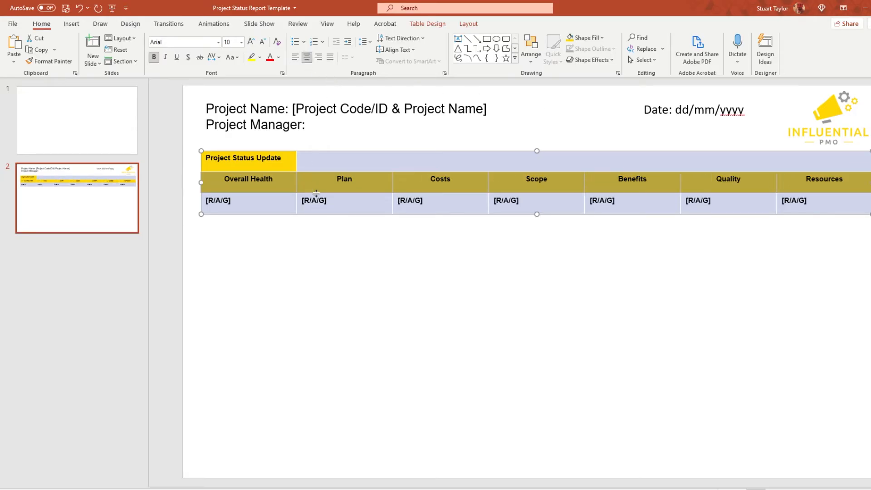
left_click_drag(317, 192, 315, 190)
left_click_drag(315, 186, 315, 187)
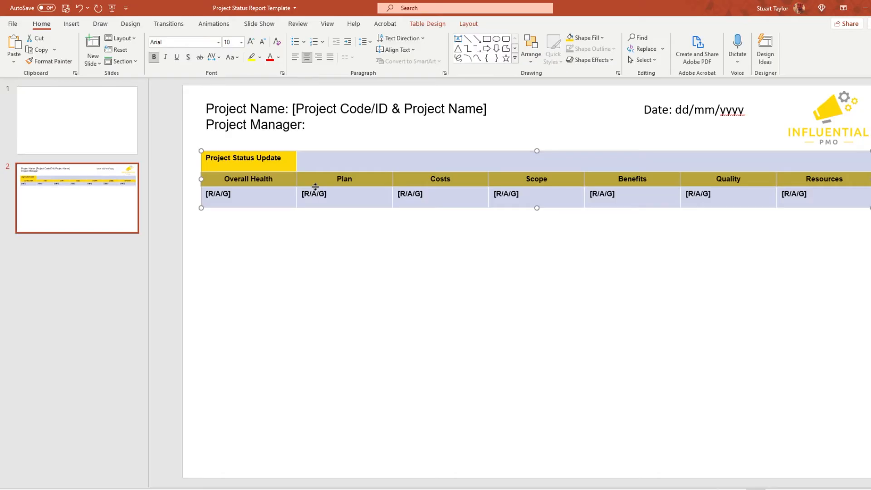
left_click(375, 223)
Step: Reduce the height of the [R/A/G] row in the status table
left_click(348, 206)
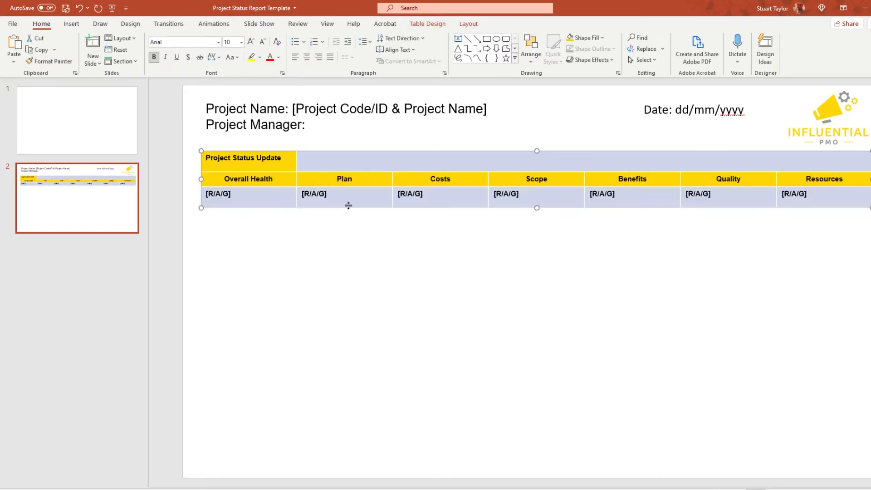
left_click_drag(349, 205, 348, 203)
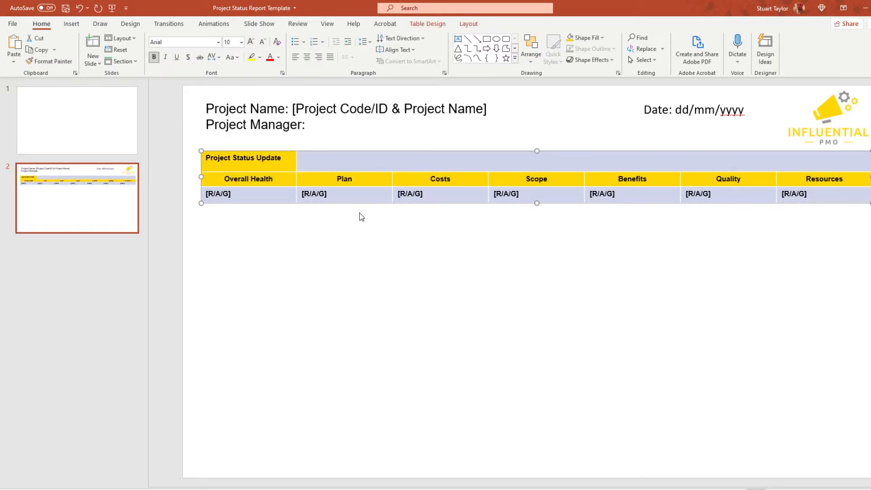
left_click(357, 214)
Step: Make the Project Status Update row tall enough for three lines, testing it with 1, 2, 3 and clearing that text
left_click(397, 168)
left_click_drag(409, 171, 410, 182)
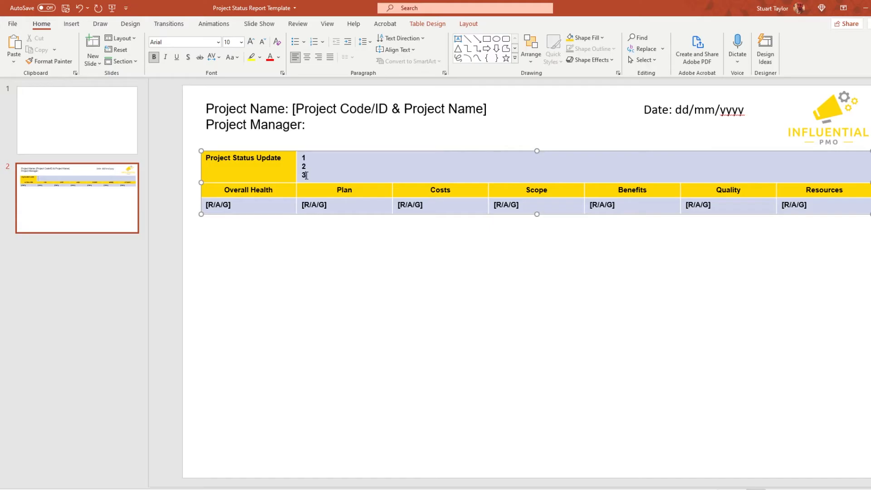
left_click_drag(306, 175, 302, 156)
key("BackSpace")
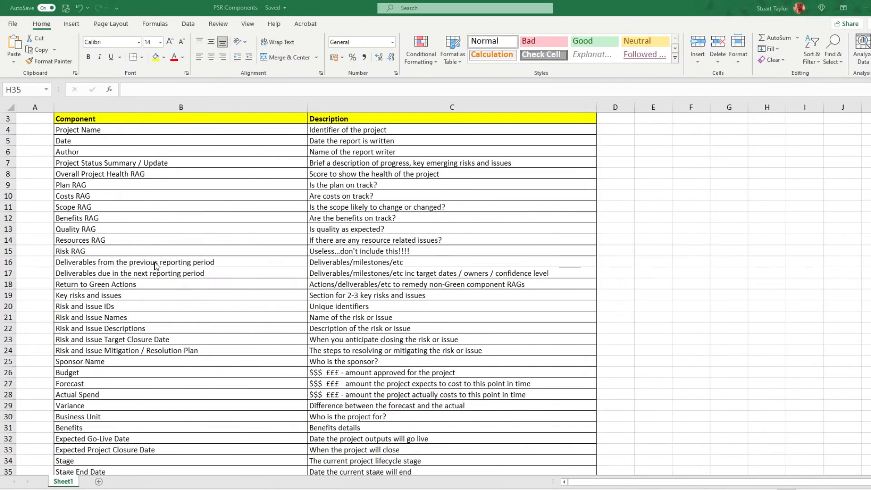
Step: In the Excel component list, copy B16:B18, covering previous-period deliverables, next-period deliverables and Return to Green Actions
left_click_drag(155, 261, 350, 274)
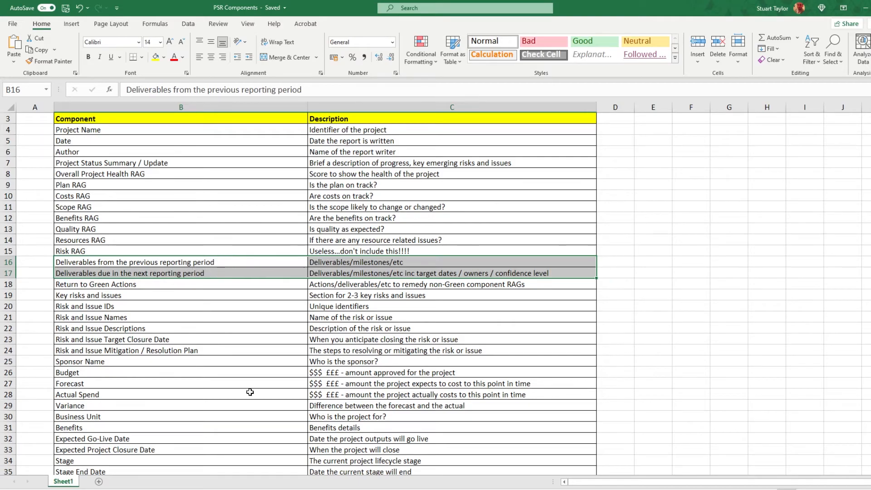
left_click_drag(108, 262, 111, 272)
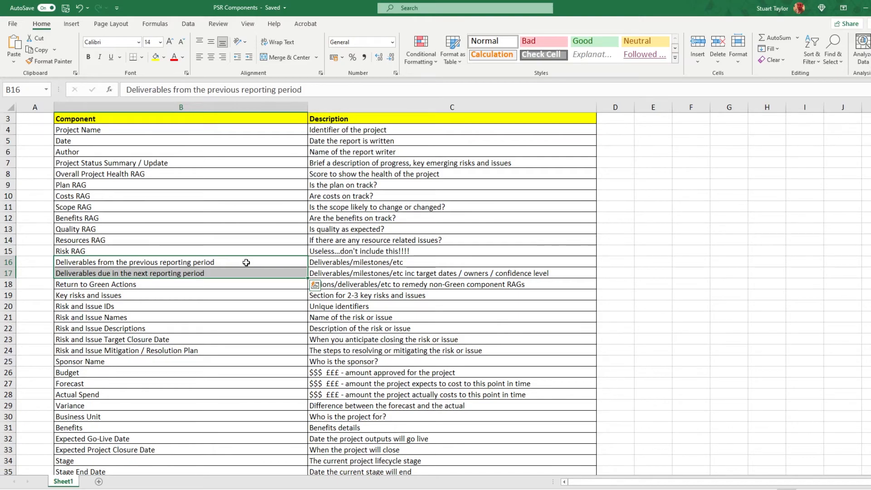
key("Down")
left_click(124, 286)
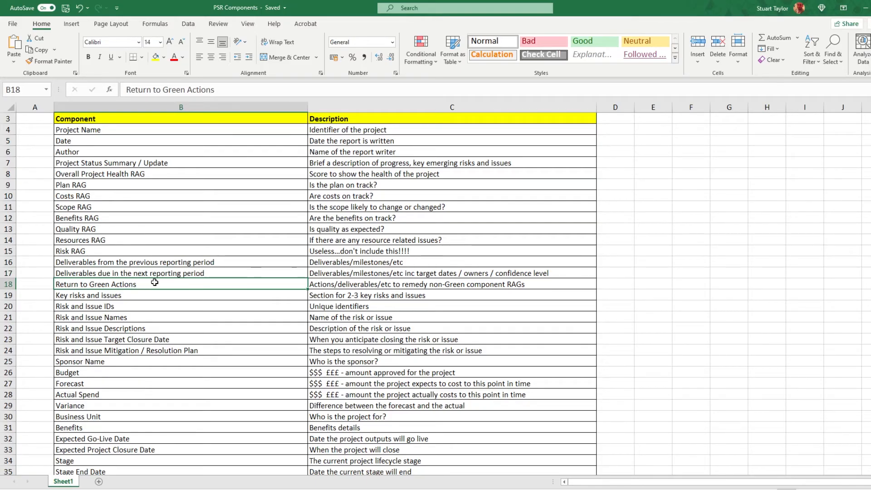
left_click_drag(158, 263, 161, 283)
right_click(161, 263)
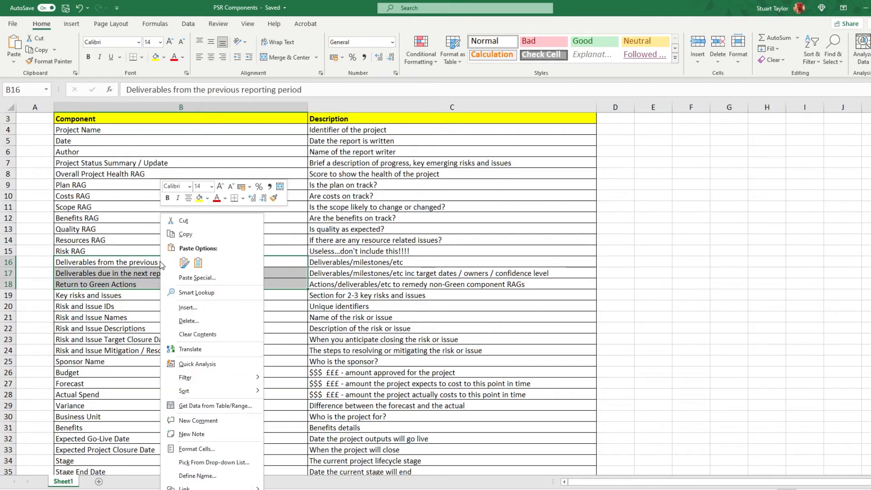
left_click(186, 234)
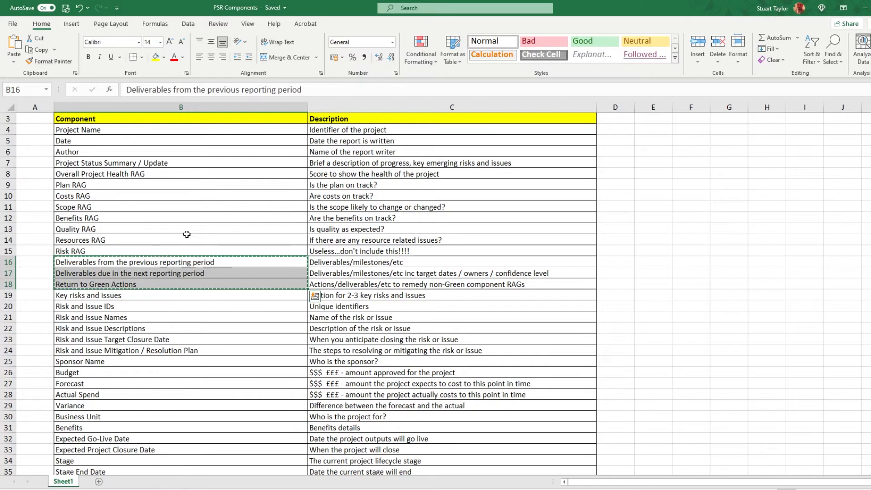
Step: Paste the copied components onto the PowerPoint status slide and move them to its lower part, clear of the status table
left_click(505, 489)
left_click(257, 358)
right_click(257, 358)
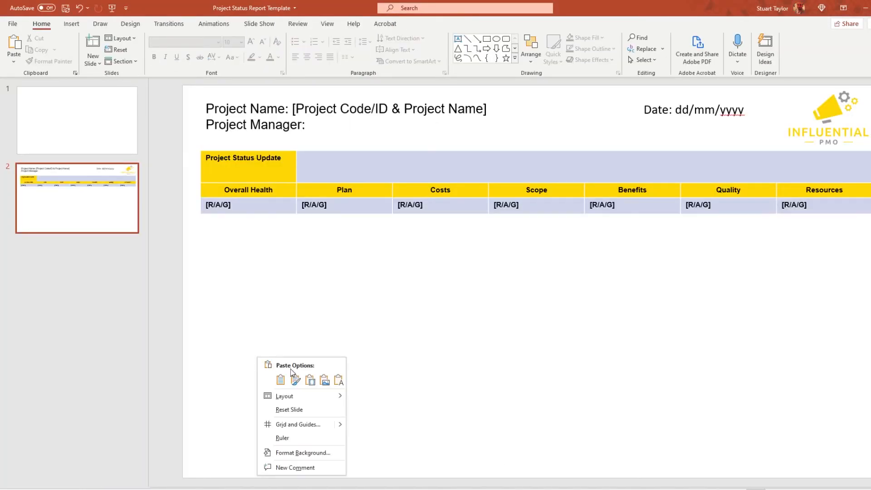
left_click(285, 380)
left_click(339, 404)
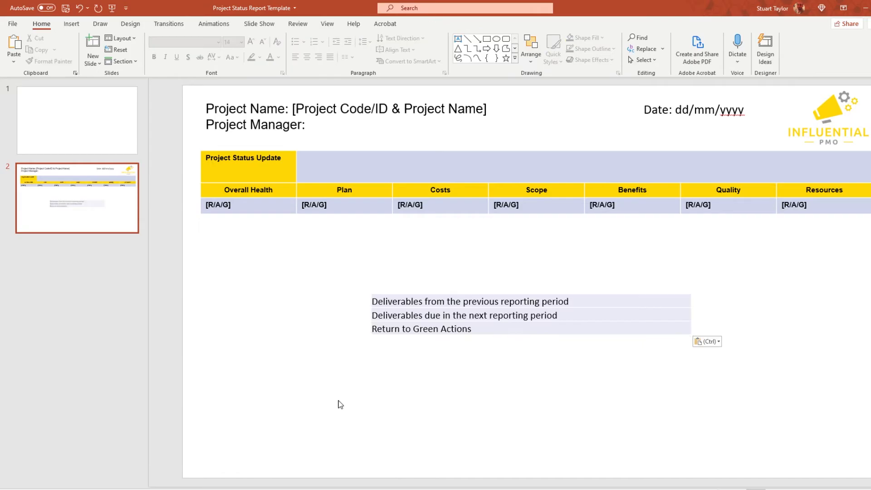
left_click(482, 301)
left_click_drag(485, 294, 395, 350)
left_click(482, 340)
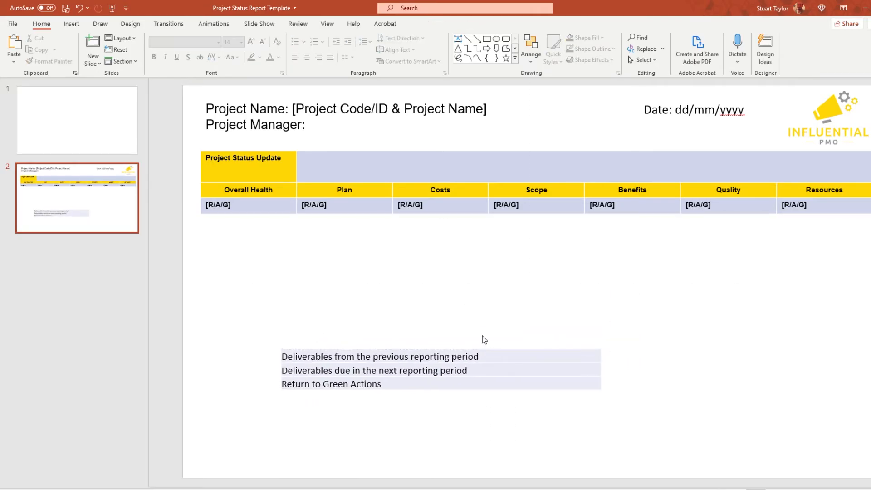
Step: Insert a table with two columns and four rows and place it directly beneath the status table, aligned with its left edge
left_click(73, 25)
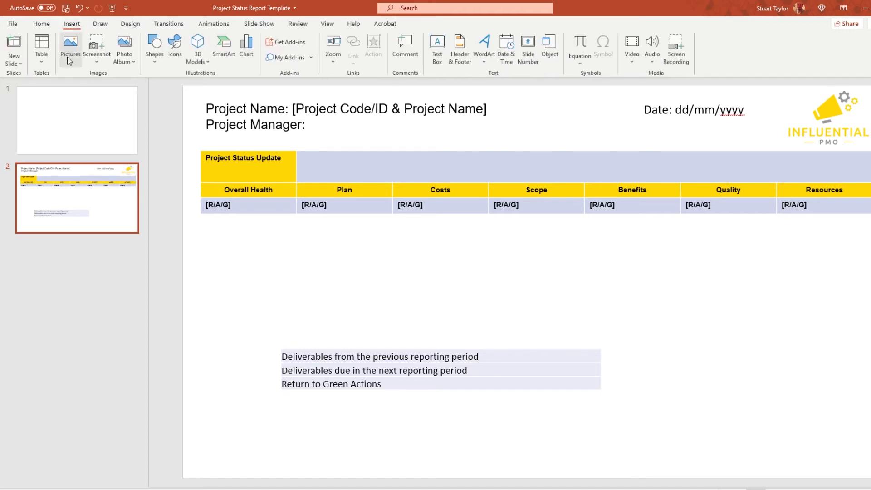
left_click(40, 55)
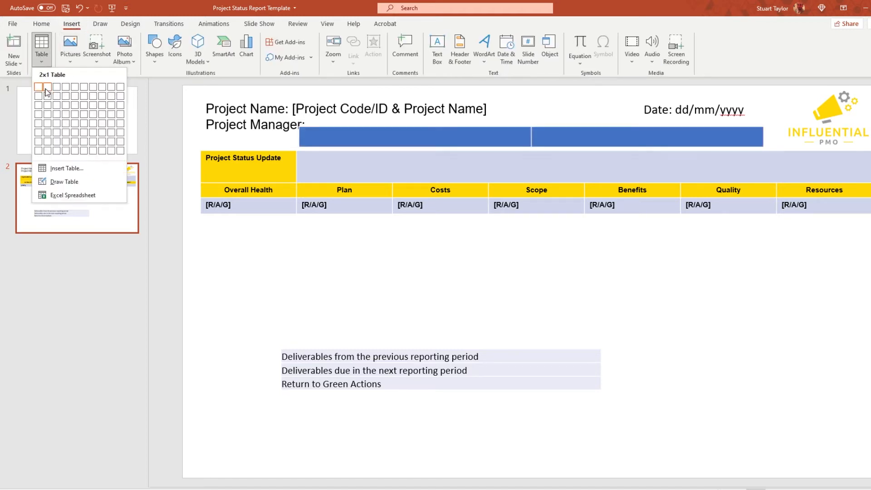
left_click(49, 115)
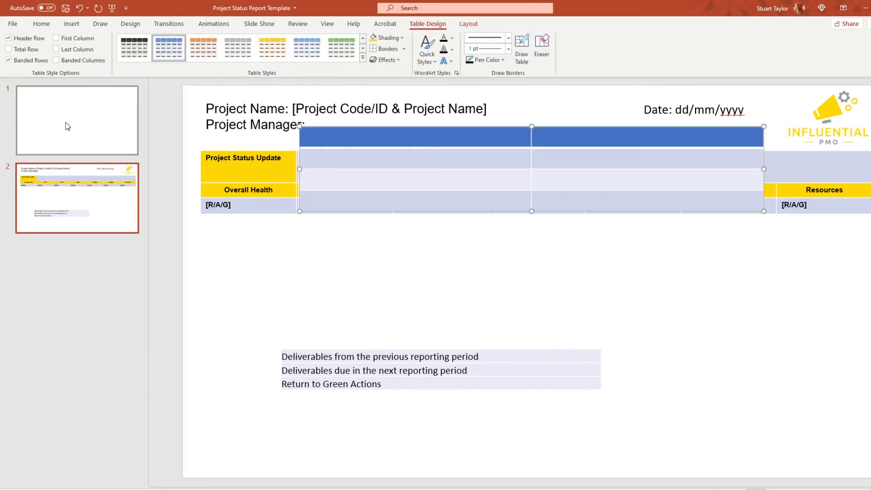
left_click_drag(509, 126, 411, 214)
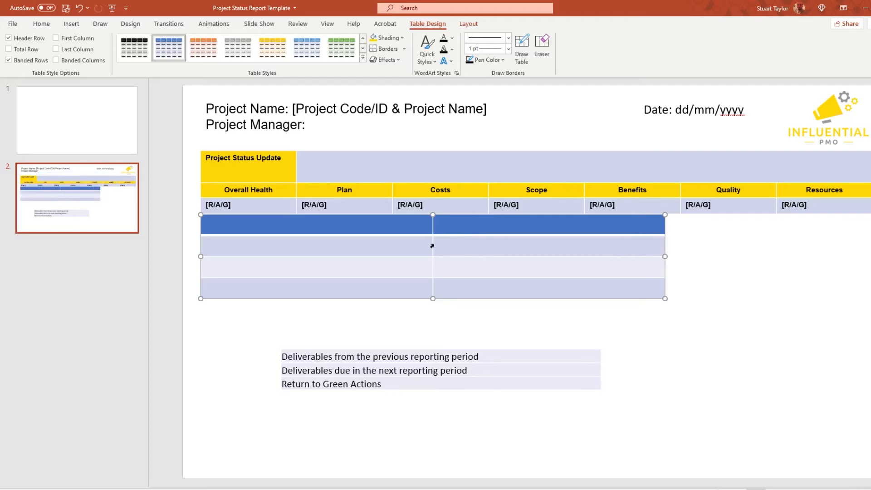
Step: Narrow the new table to end at the Scope column's right edge, with its column divider aligned between Plan and Costs
left_click_drag(431, 244, 392, 246)
mouse_move(665, 250)
left_mouse_down()
mouse_move(573, 257)
mouse_move(586, 256)
left_mouse_up()
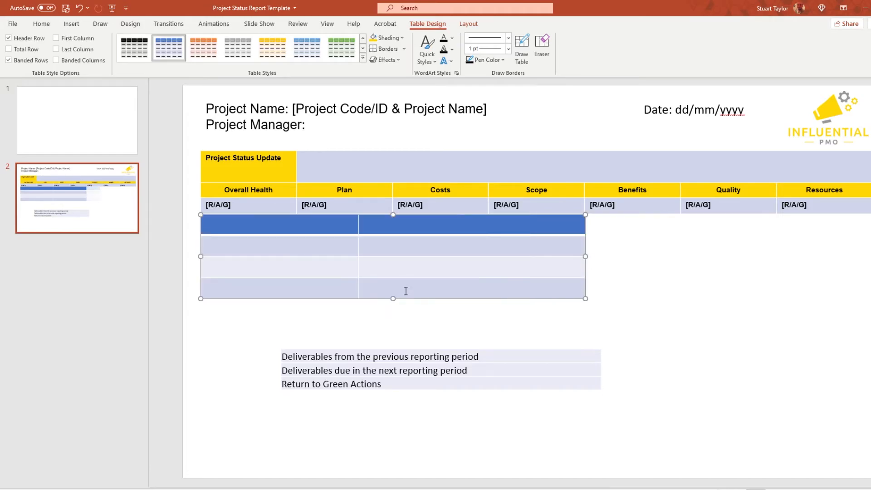
left_click_drag(357, 247, 393, 249)
left_click(456, 317)
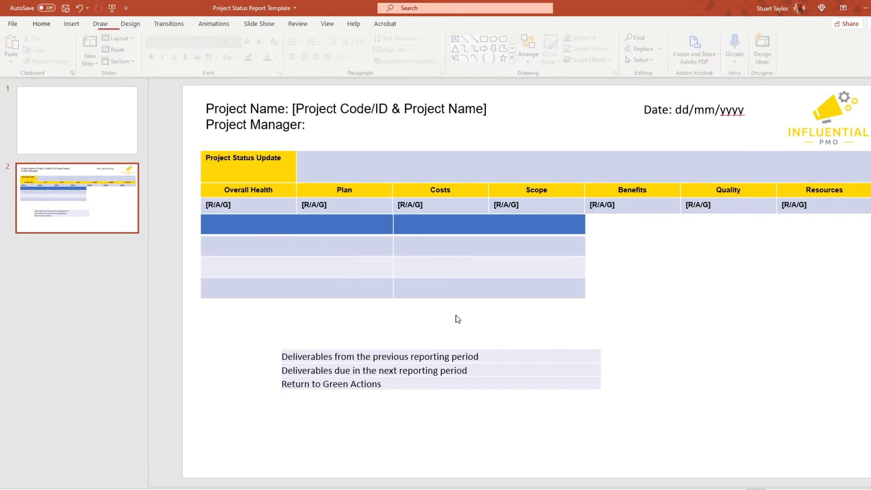
Step: Turn off the header row style on the new lower table and fill its first row with the status table's gold
left_click(305, 227)
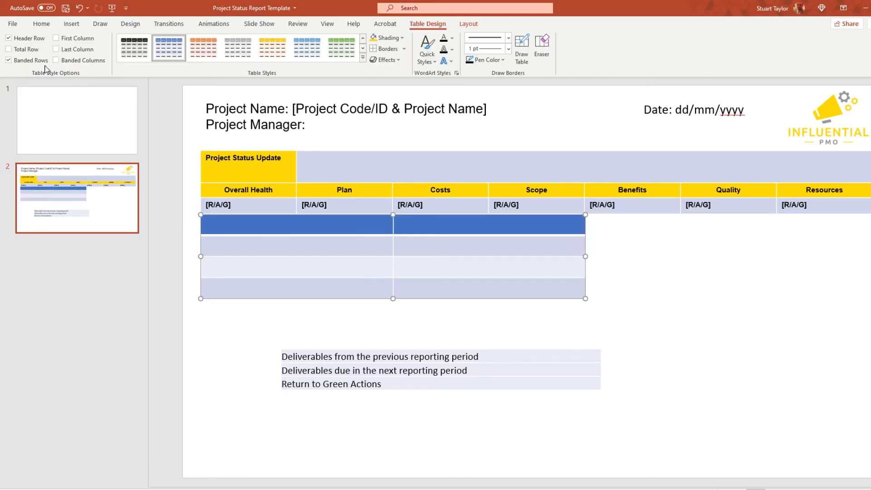
left_click(9, 39)
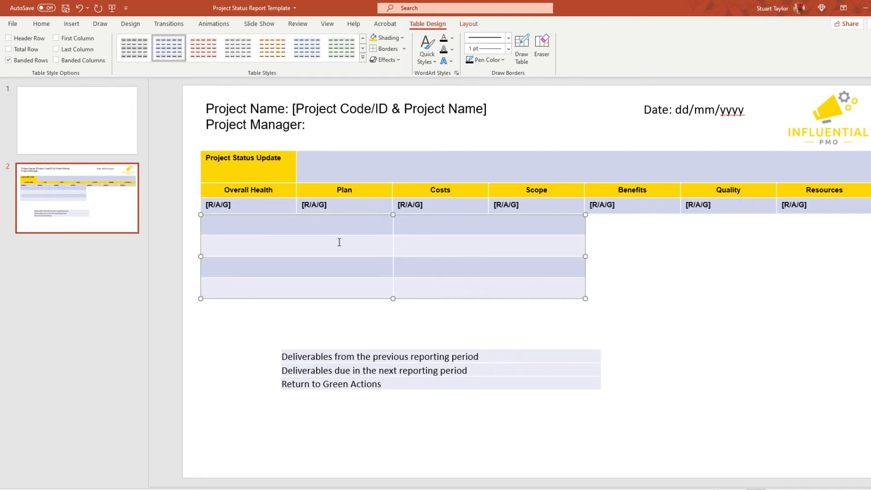
left_click_drag(384, 224, 414, 225)
right_click(424, 225)
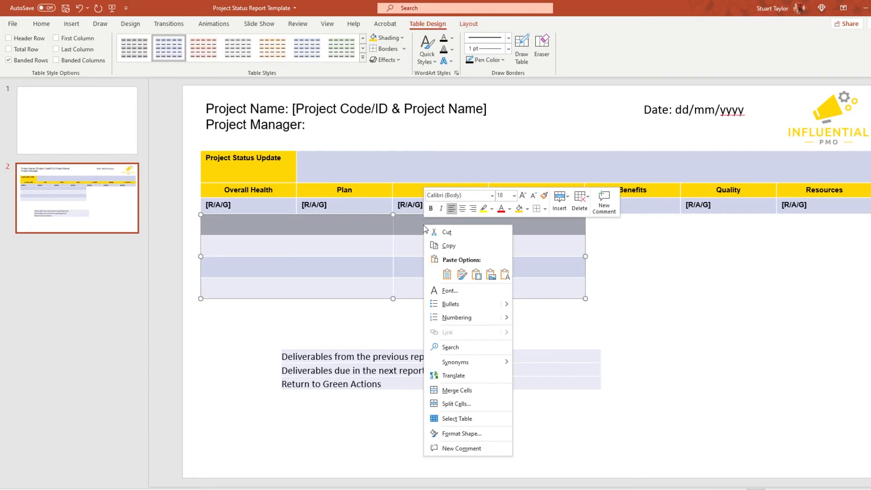
left_click(520, 209)
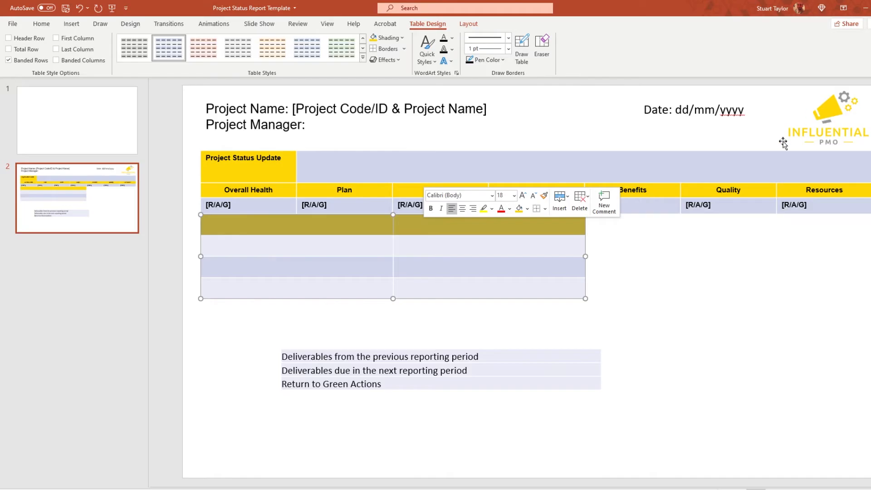
left_click(491, 246)
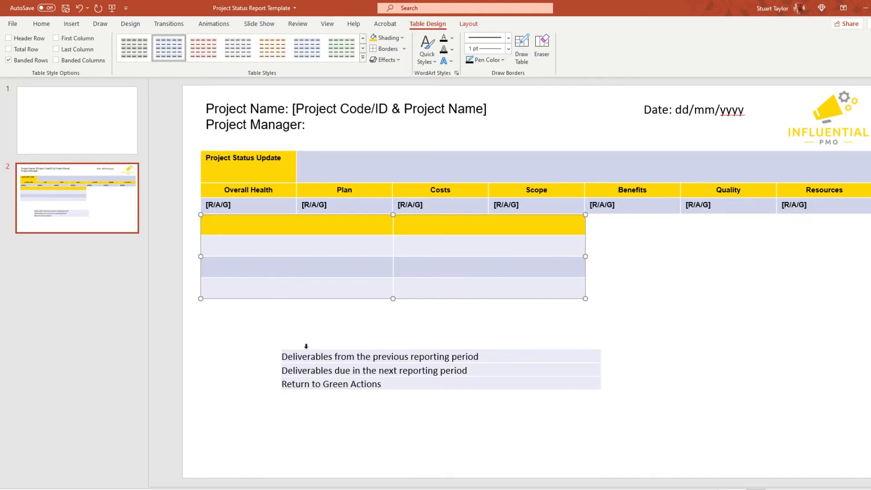
Step: Enter the headings "Deliverables From the Previous Reporting Period" and "Deliverables Due in the Next Reporting Period" in the gold row
type("Deliverables ")
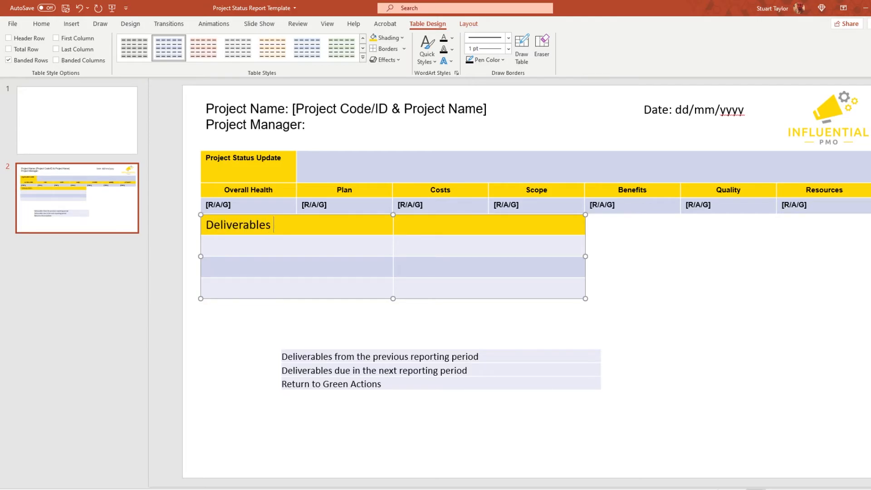
type("From the Previous Reporting Period")
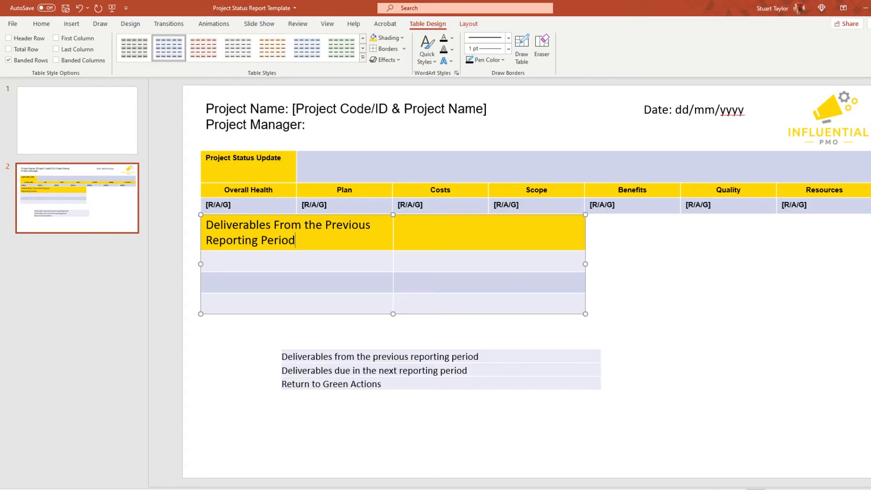
left_click(472, 248)
type("Deliverables Due")
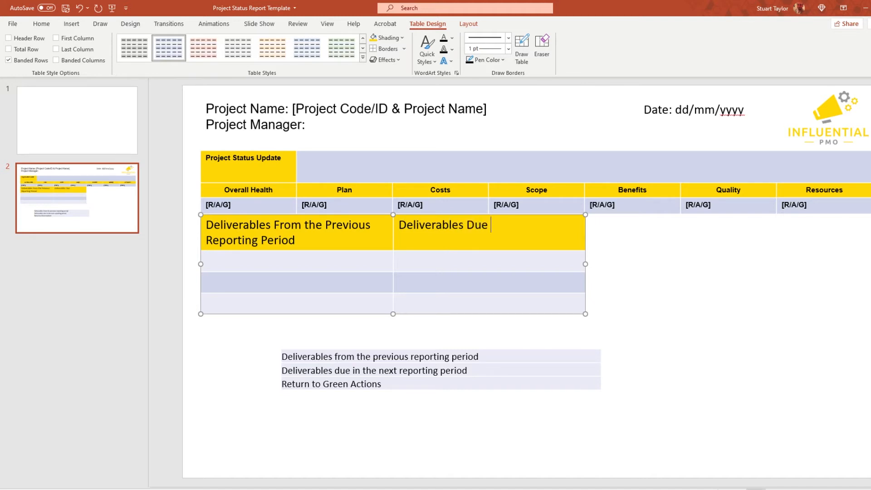
type(" in the Next Reporting")
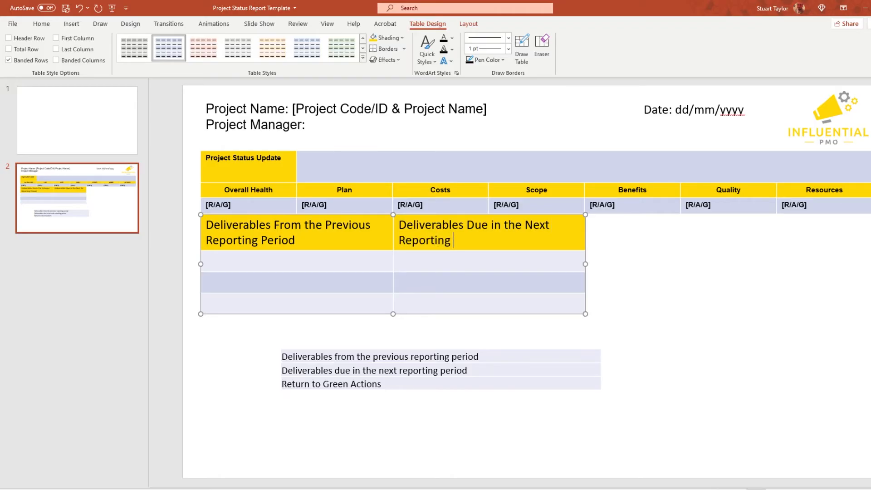
type(" Period")
Step: Set all cells of the deliverables table to Arial, size 10
left_click(42, 23)
mouse_move(254, 227)
left_mouse_down()
mouse_move(482, 284)
mouse_move(493, 307)
left_mouse_up()
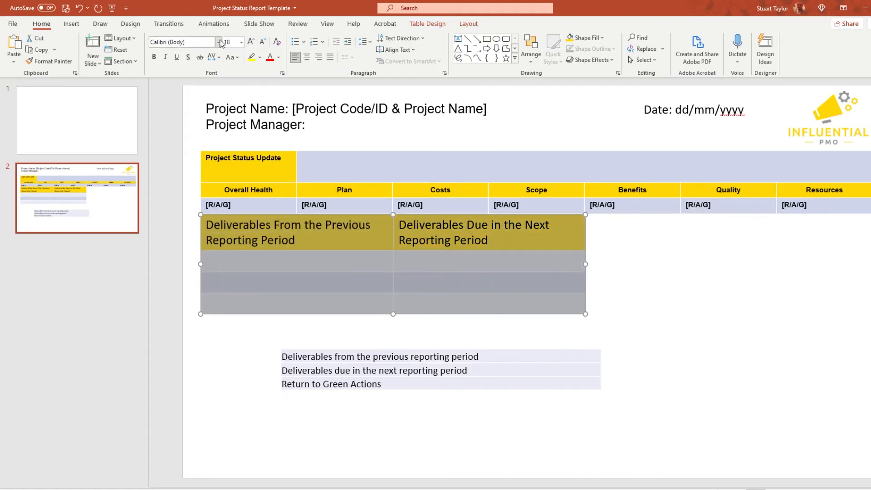
left_click(221, 43)
left_click(186, 109)
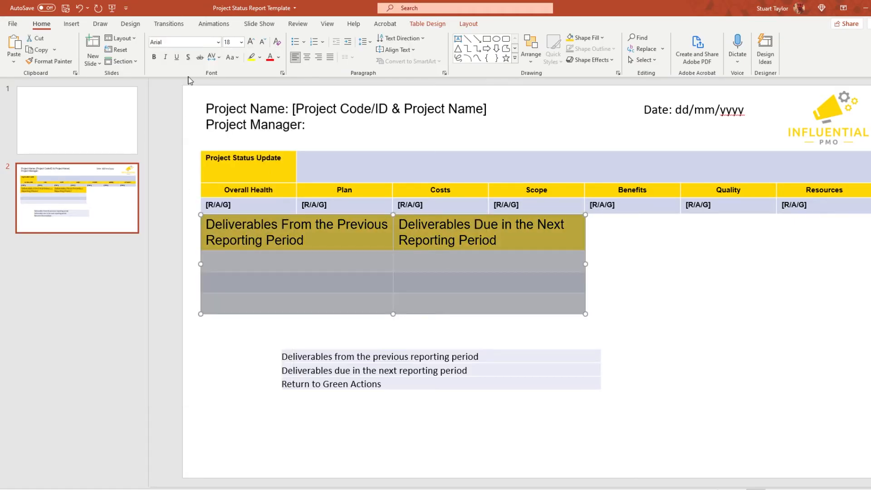
left_click(241, 42)
left_click(240, 74)
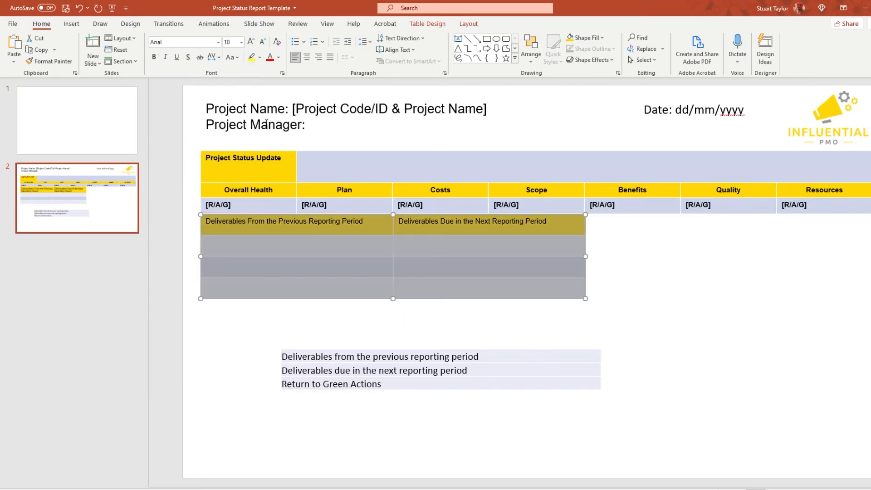
Step: Make both deliverables headings in the table's first row bold
left_click_drag(295, 221, 428, 222)
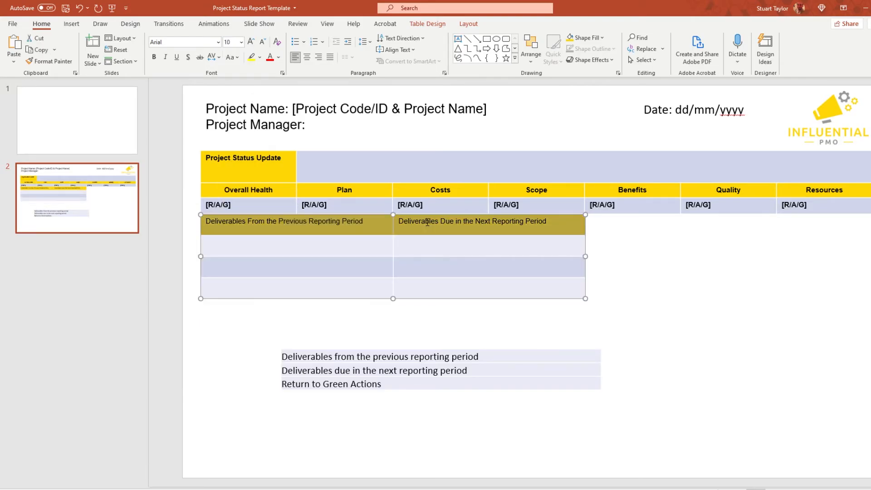
left_click(154, 57)
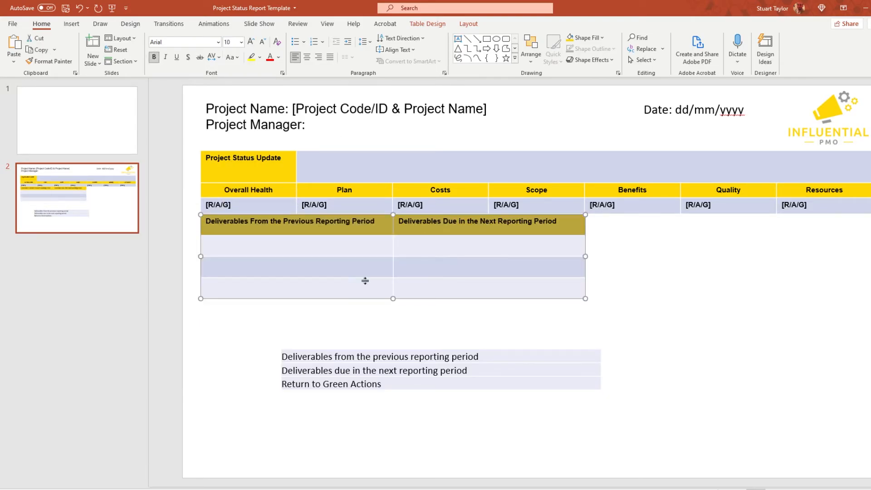
left_click(384, 244)
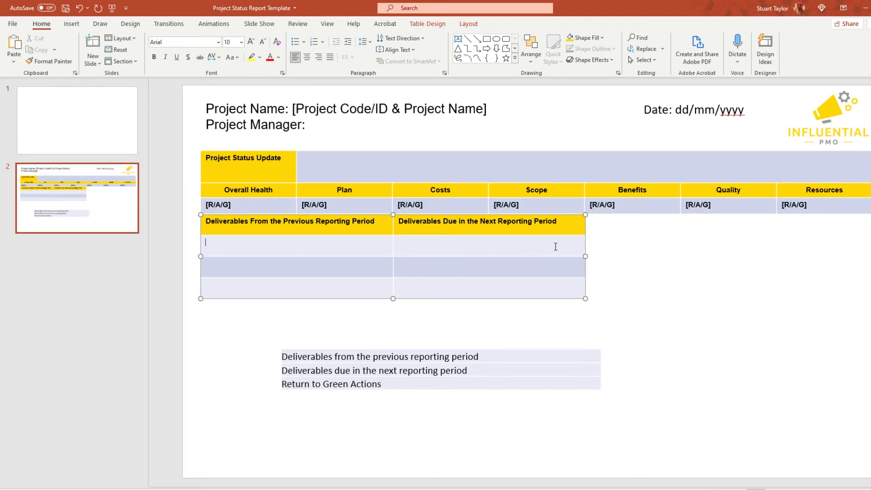
Step: Enter "Return To Green Actions" in bold in the third row's first cell and fill that cell gold
left_click(270, 264)
type("Return To Green Actions")
left_click_drag(286, 264, 206, 264)
left_click(155, 58)
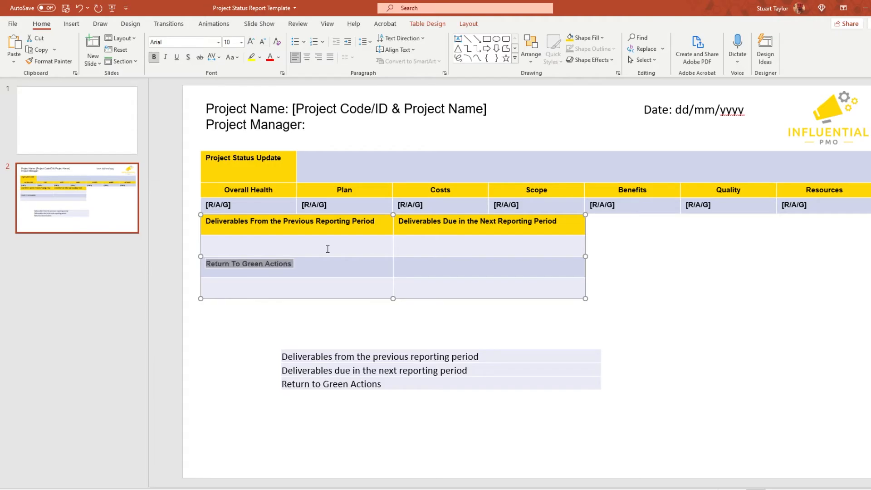
left_click(332, 265)
right_click(333, 266)
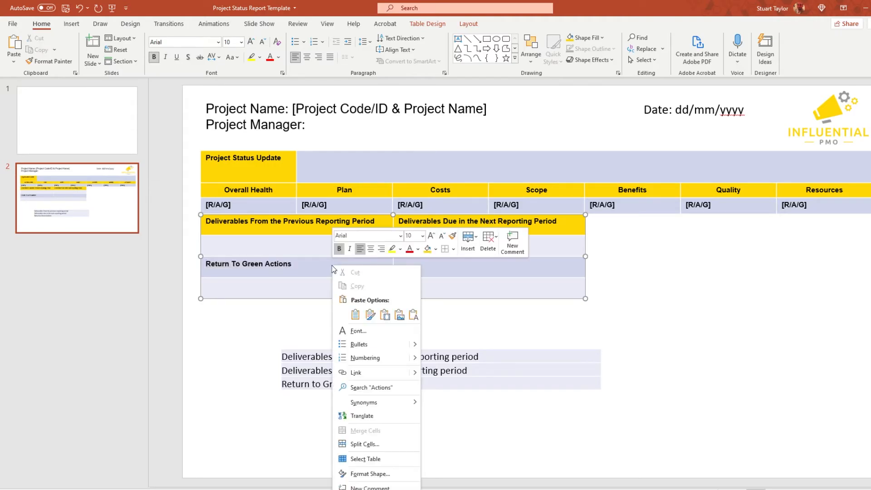
left_click(427, 249)
left_click(432, 320)
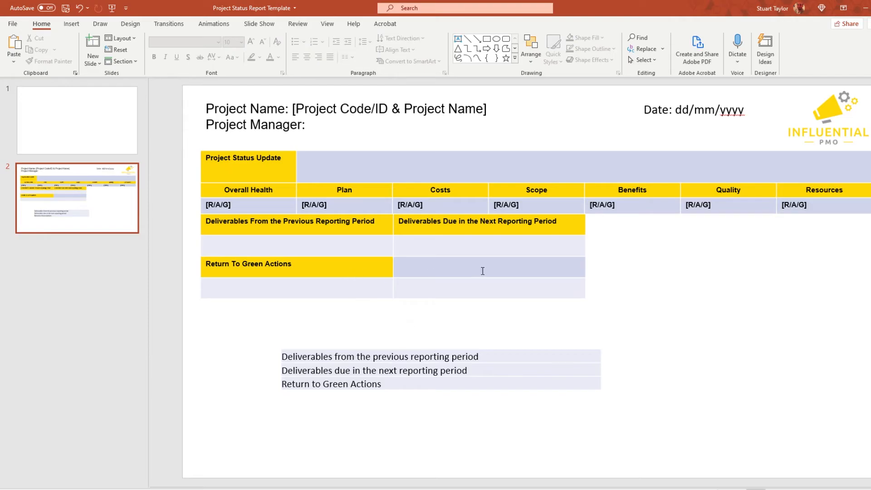
Step: Merge the three cells beneath the "Deliverables Due in the Next Reporting Period" heading into one
left_click_drag(498, 242, 492, 291)
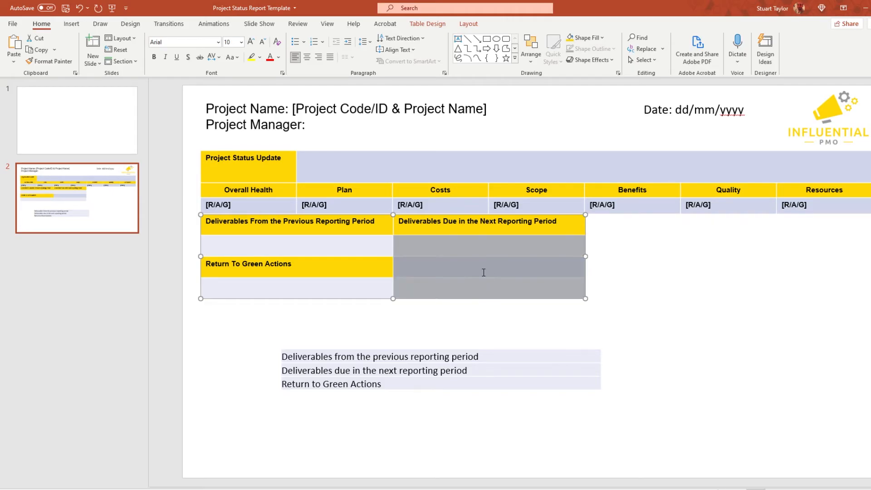
right_click(499, 248)
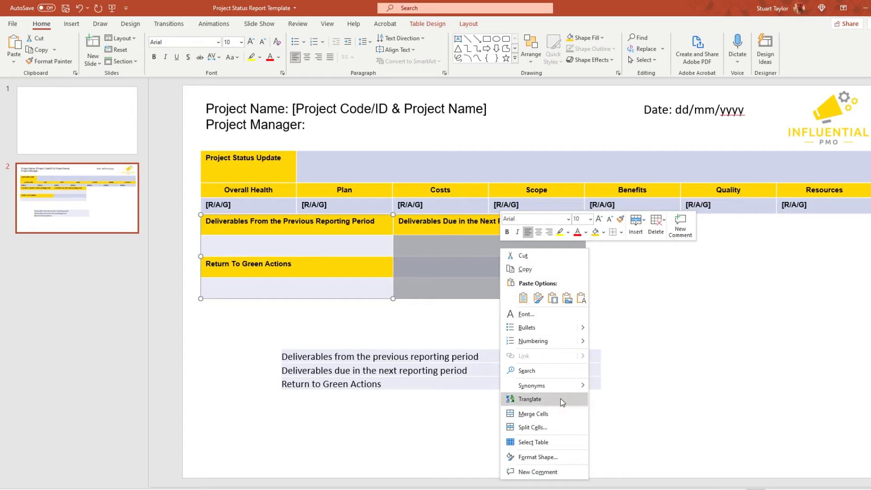
left_click(561, 413)
left_click(400, 242)
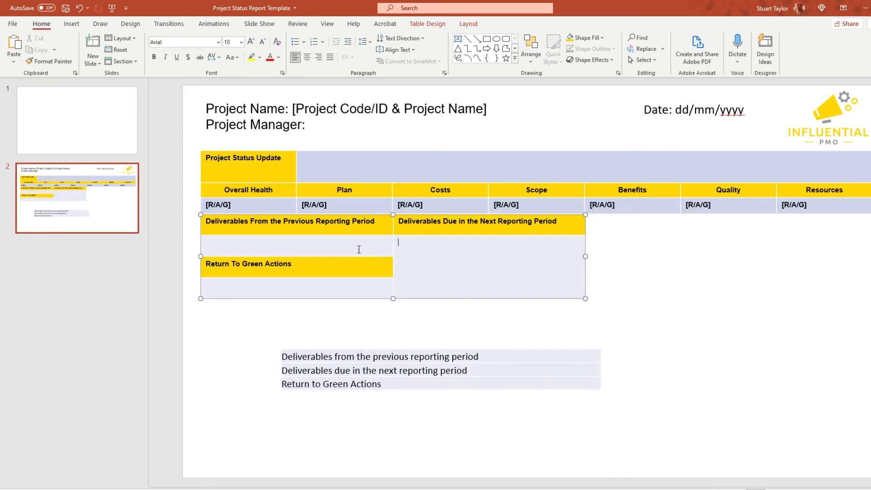
Step: Add blank lines to the cells beneath the previous-period deliverables and Return To Green Actions headings to make them taller
key("Return")
key("Return")
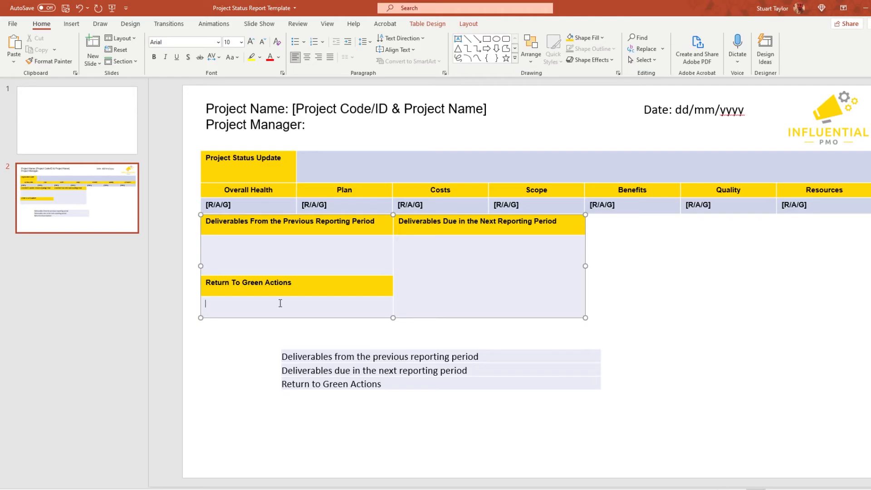
key("Return")
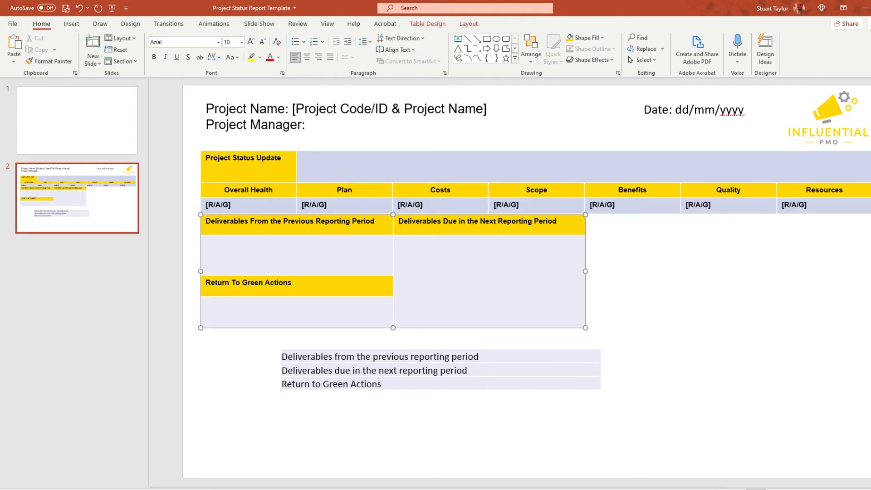
Step: Fill the merged next-period cell with five lines of the placeholder "[Deliverable Name] – [Target Date]"
left_click(399, 241)
type("[Deliverable Name] – [Target Date")
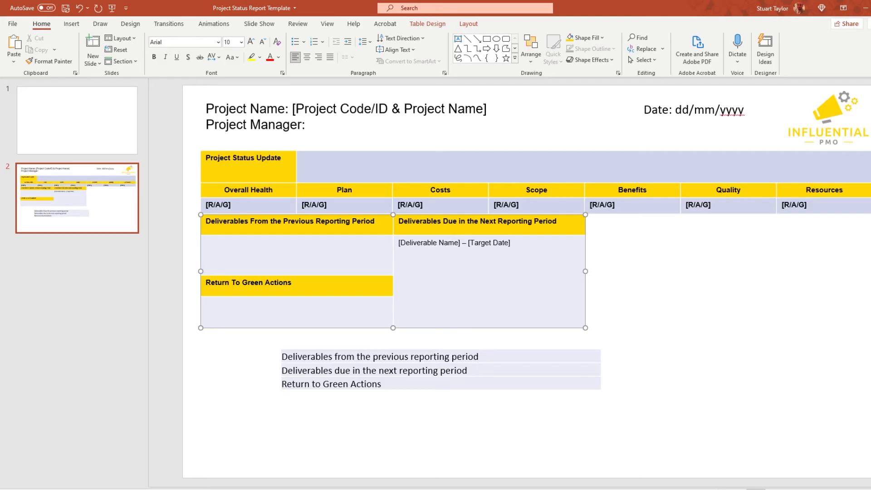
left_click_drag(511, 243, 397, 246)
key("ctrl+c")
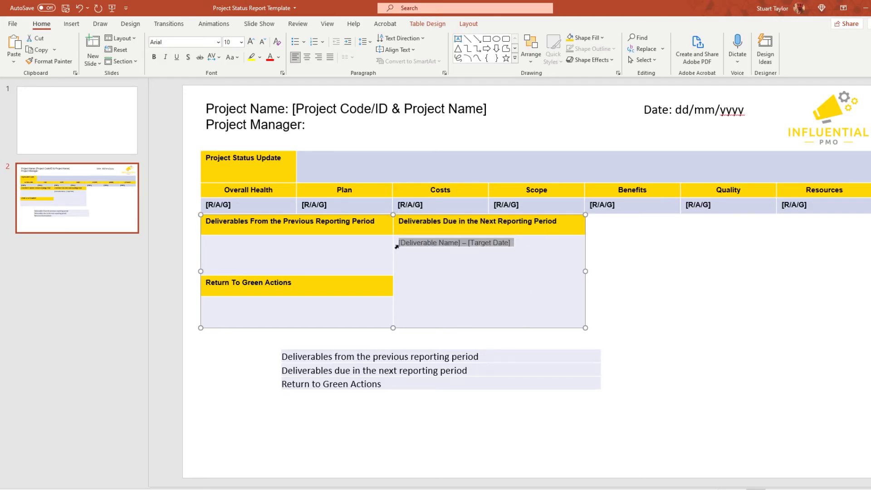
left_click(417, 243)
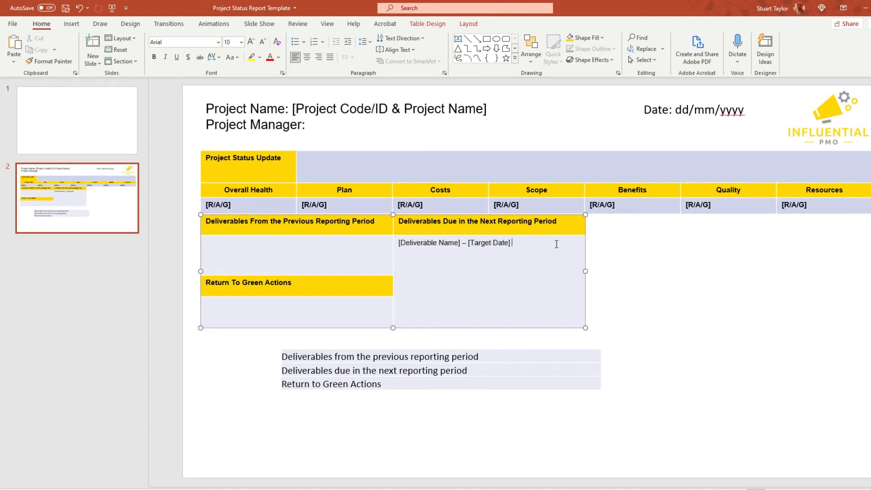
key("ctrl+v")
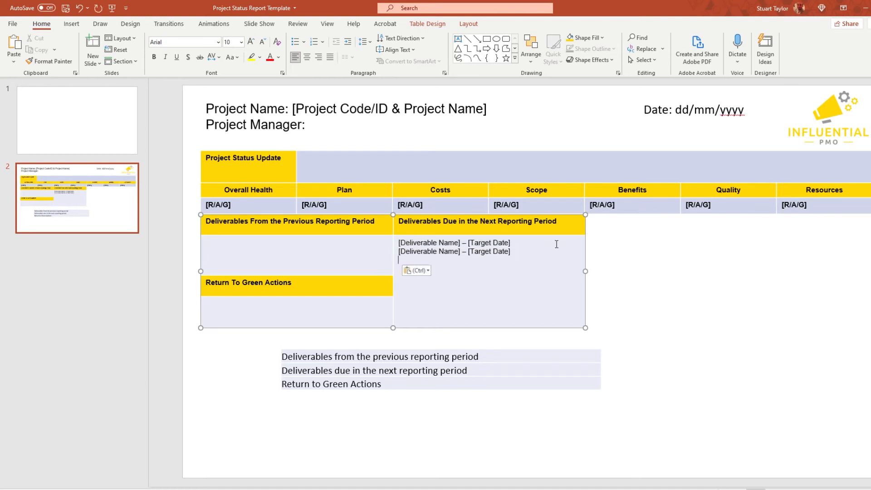
key("ctrl+v")
key("ctrl+v")
key("ctrl+v")
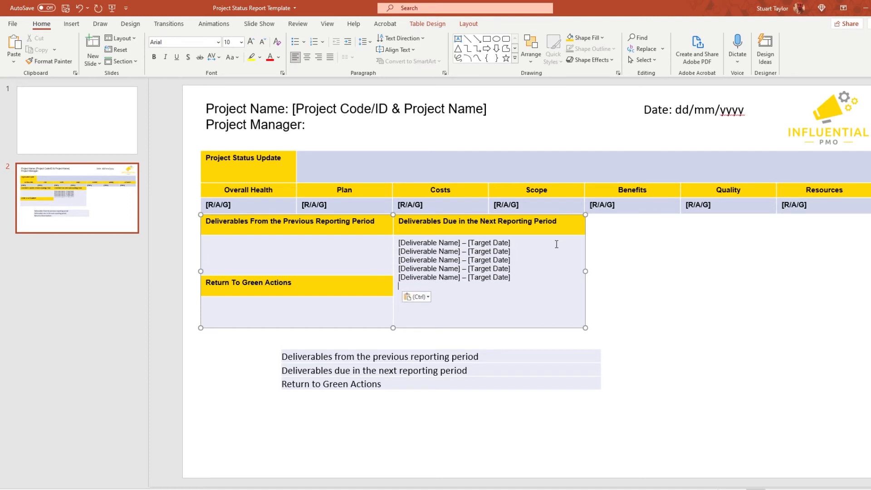
left_click(626, 265)
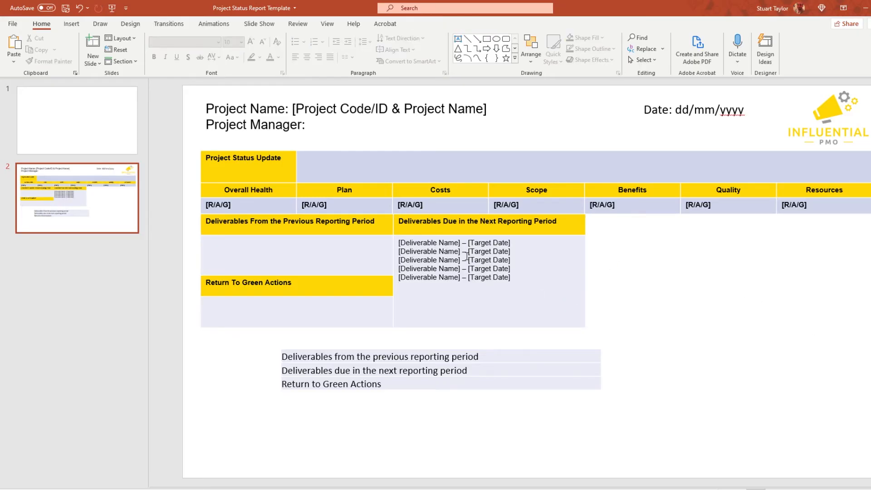
Step: Paste the placeholder beneath the previous-period heading and trim it to "[Deliverable Name]"
left_click(223, 244)
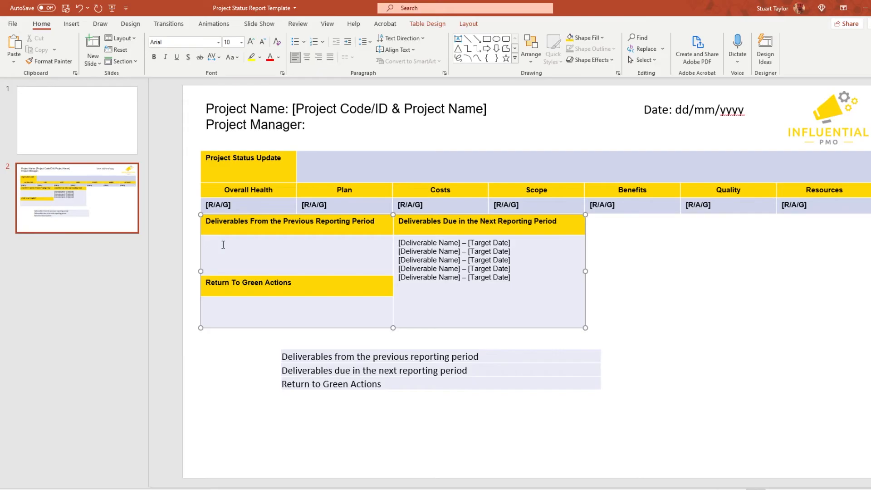
key("ctrl+v")
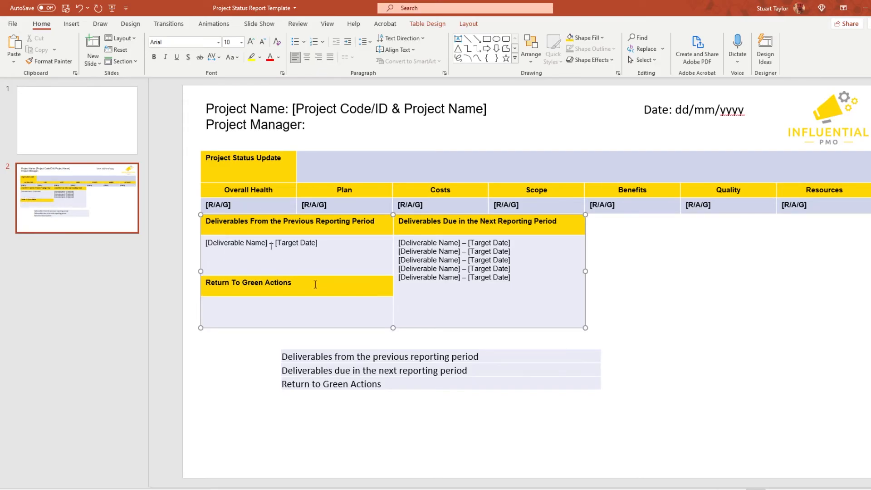
left_click_drag(323, 249, 272, 242)
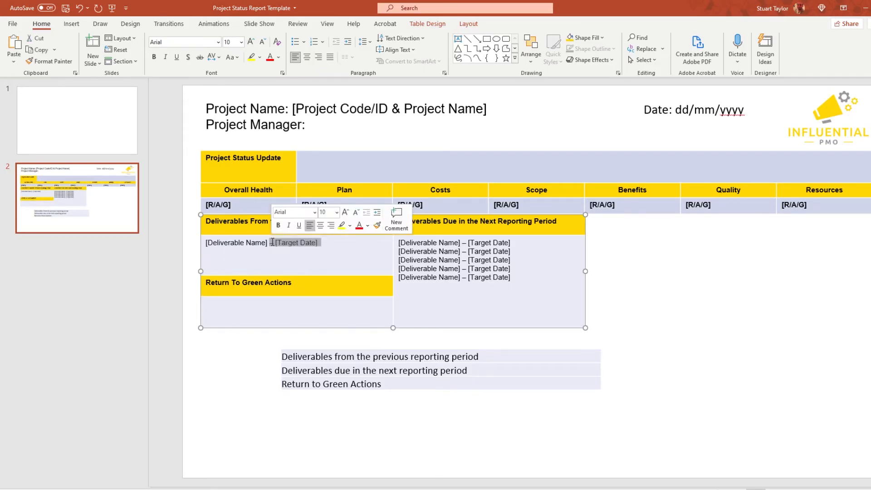
key("Delete")
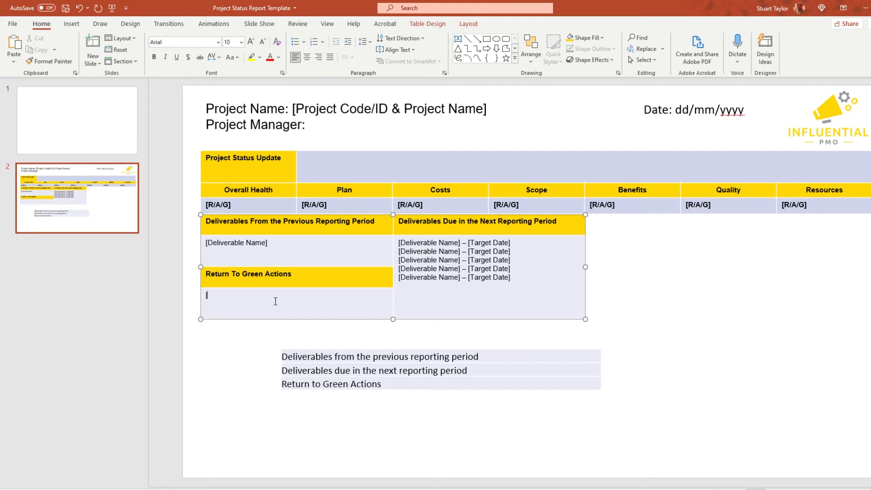
Step: Enter "[Component] - [Deliverable Name] – [Target Date]" beneath the Return To Green Actions heading, without an extra line after it
type("Component] -")
key("ctrl+v")
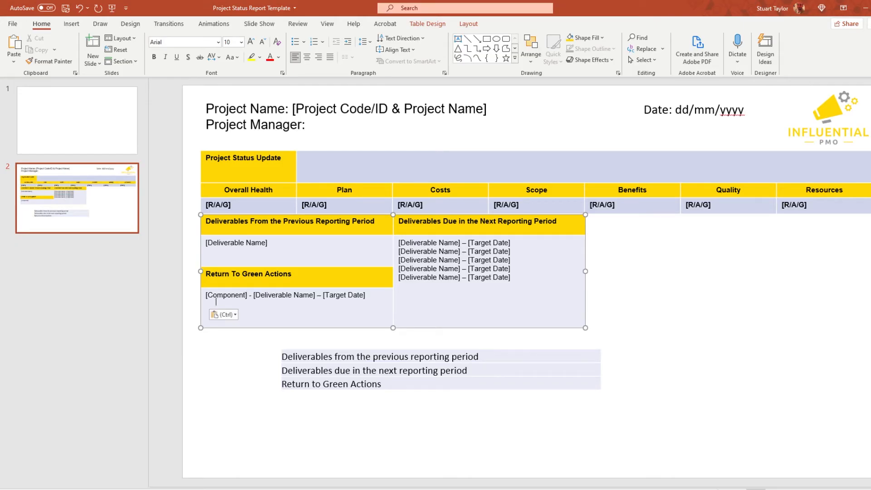
key("BackSpace")
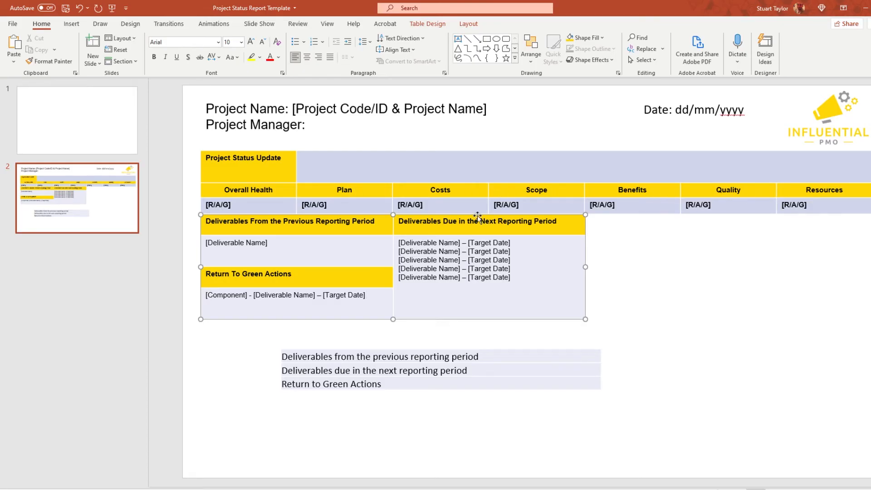
Step: Delete the pasted reference list of deliverables and Return to Green components from beneath the tables
left_click(708, 337)
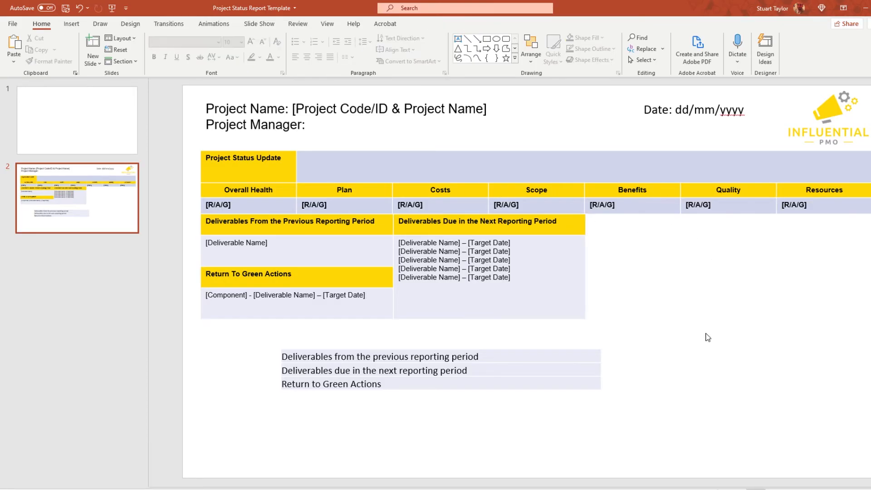
left_click(405, 351)
key("Delete")
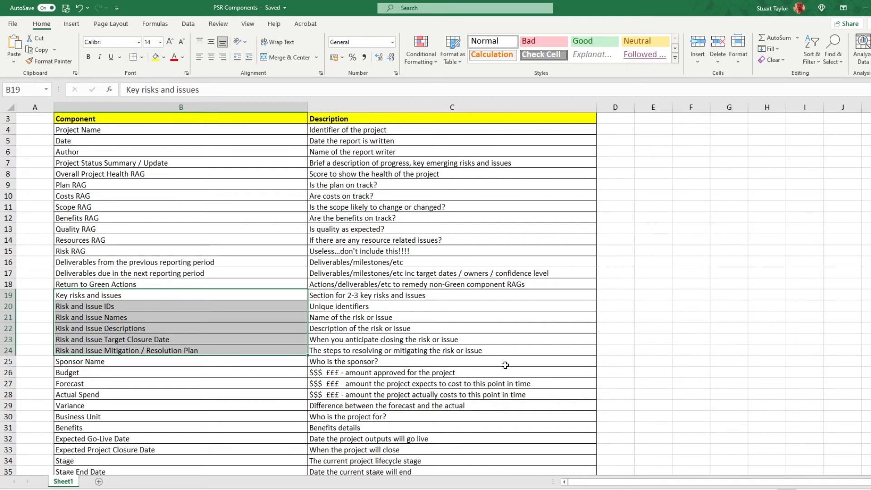
Step: Copy the risk and issue components in B19:B24 of the PSR Components workbook onto the slide, beside the deliverables table
right_click(214, 298)
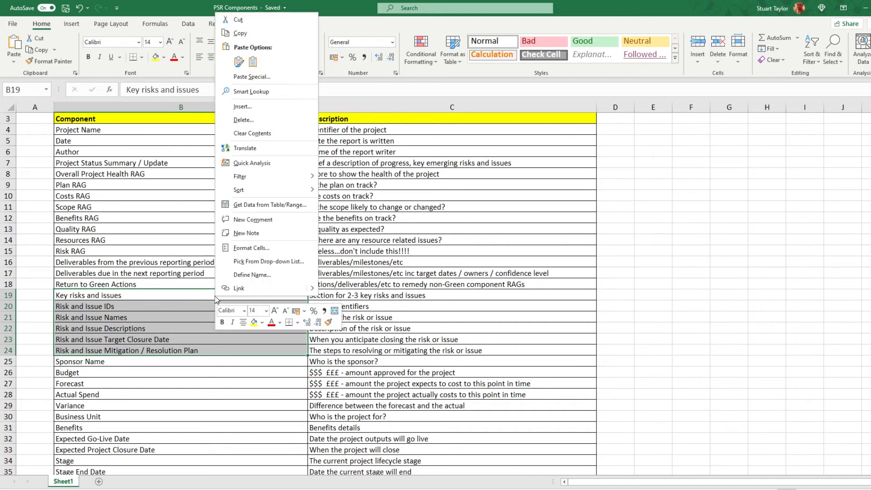
left_click(240, 33)
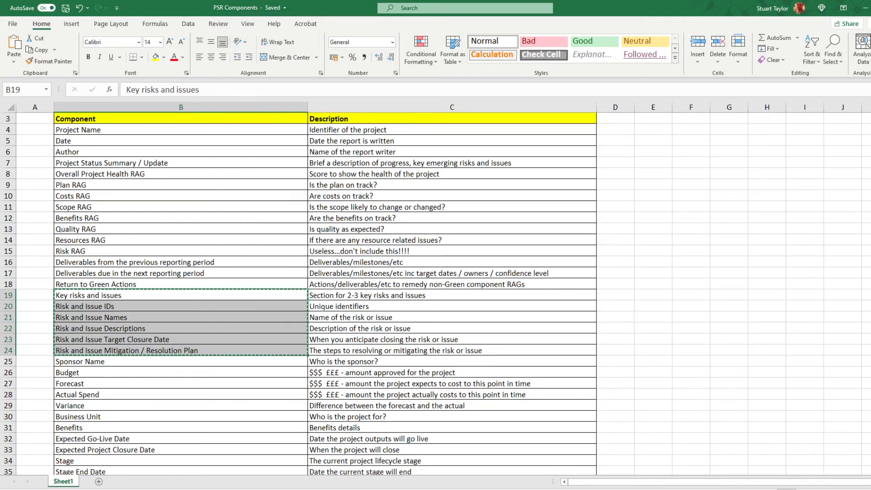
key("alt+Tab")
right_click(379, 398)
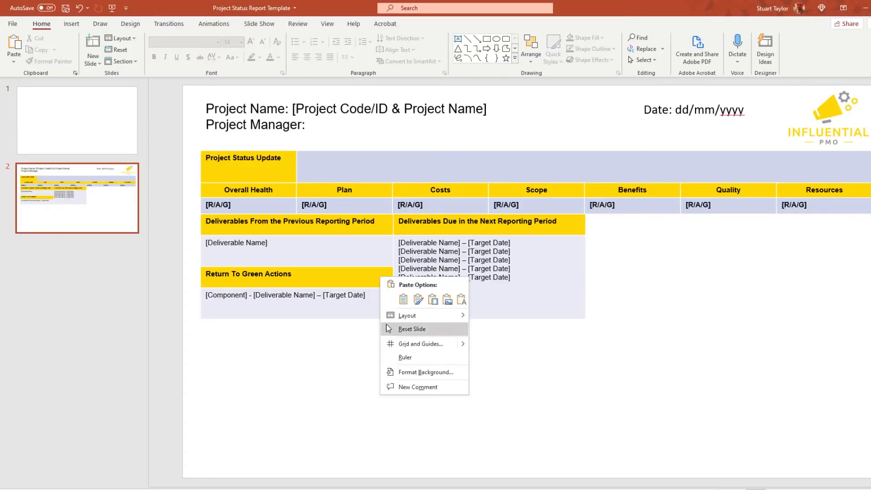
left_click(403, 299)
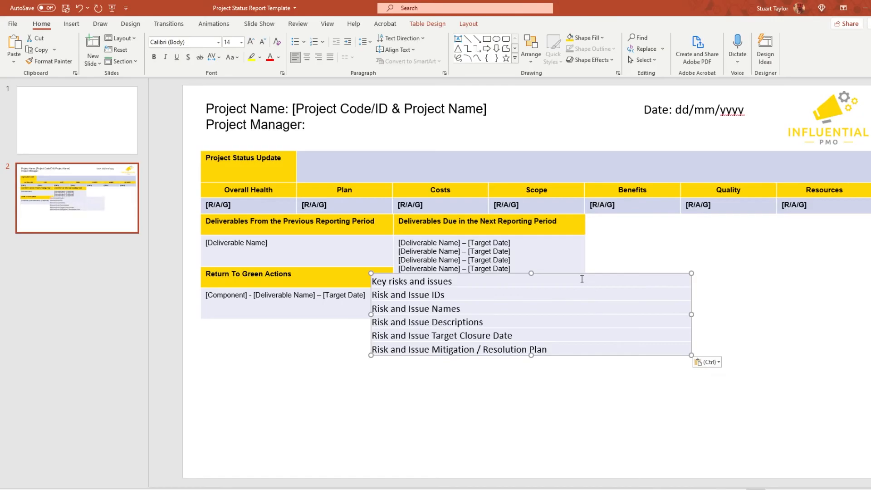
left_click_drag(586, 275, 771, 244)
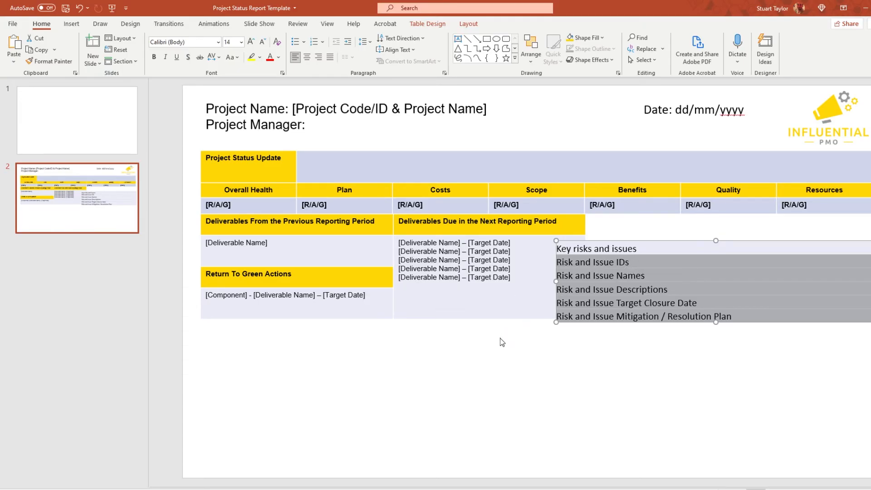
left_click(775, 377)
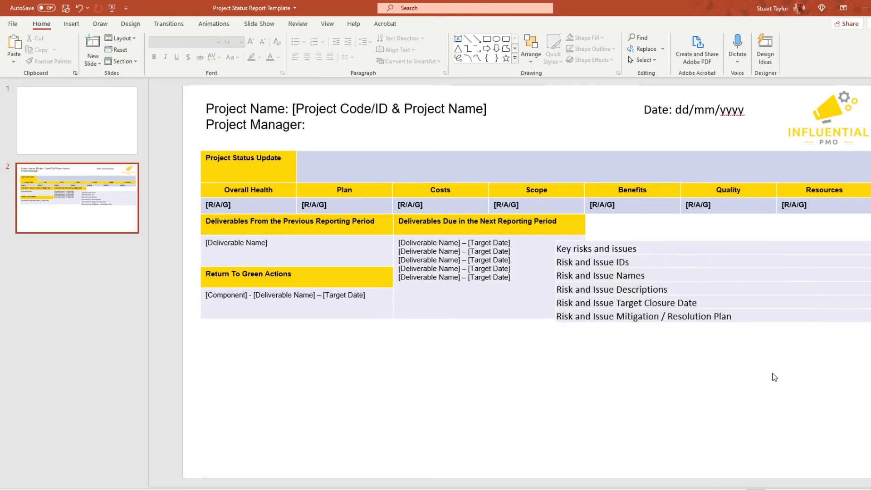
Step: Insert a six-column, four-row table directly beneath the deliverables table and widen it to match the status table
left_click(71, 24)
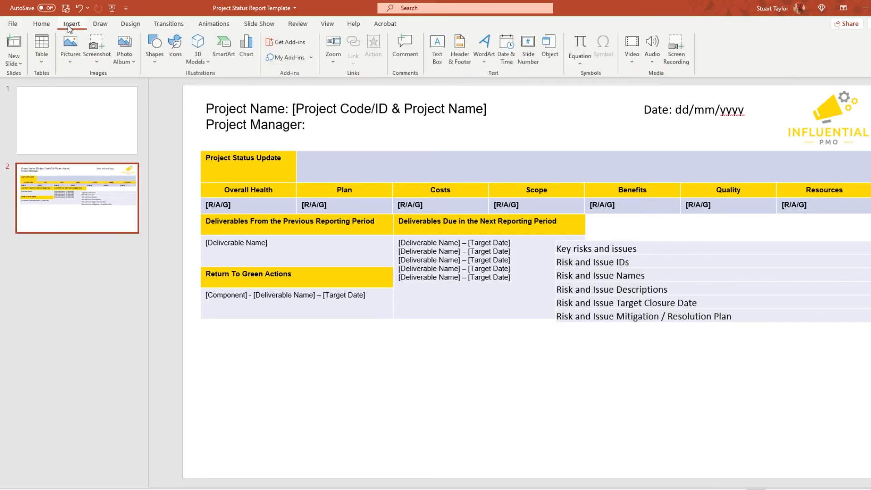
left_click(45, 57)
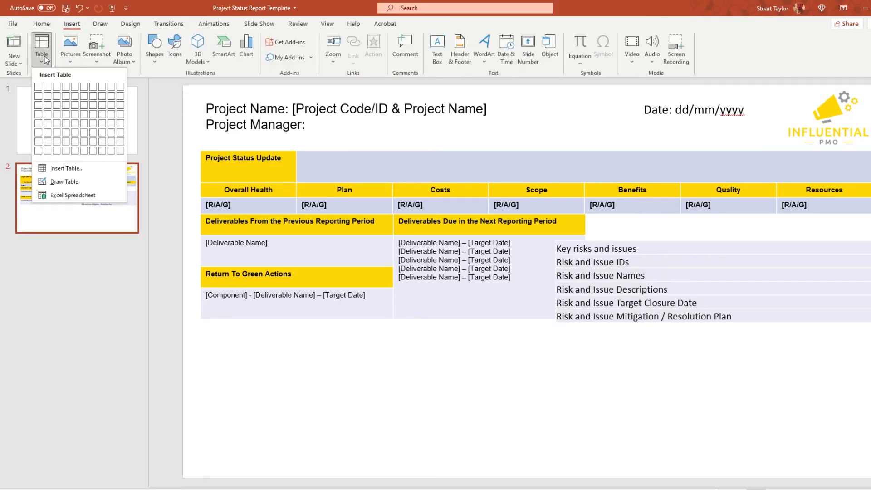
left_click(84, 113)
left_click_drag(424, 127, 325, 317)
left_click_drag(666, 361, 868, 348)
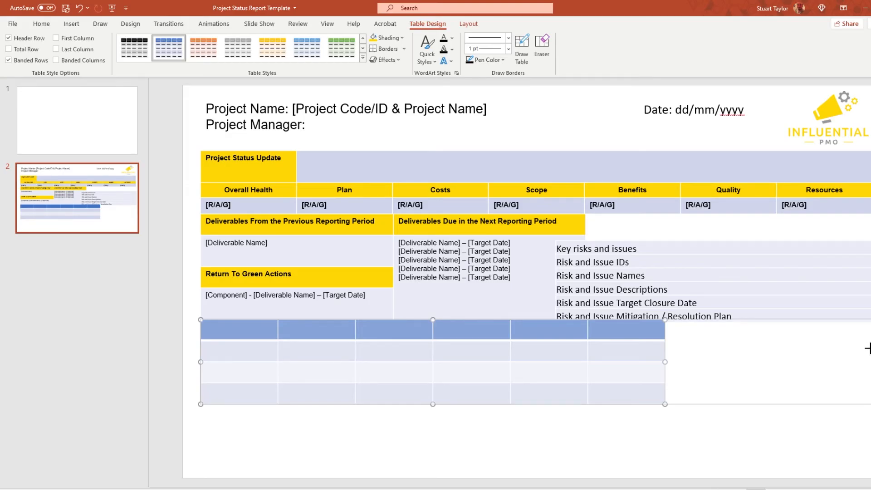
left_click_drag(868, 349, 868, 348)
left_click(799, 435)
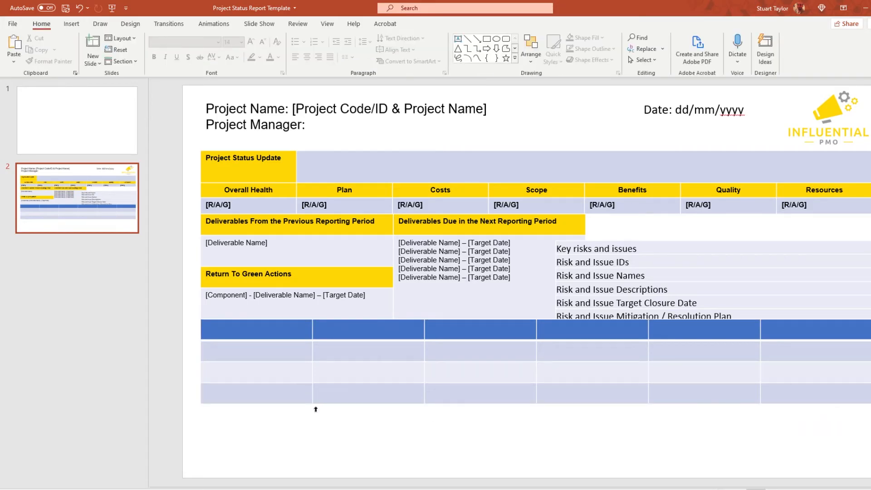
Step: Turn off the new table's header row style and shade its first row in the template's yellow
left_click_drag(265, 335, 813, 322)
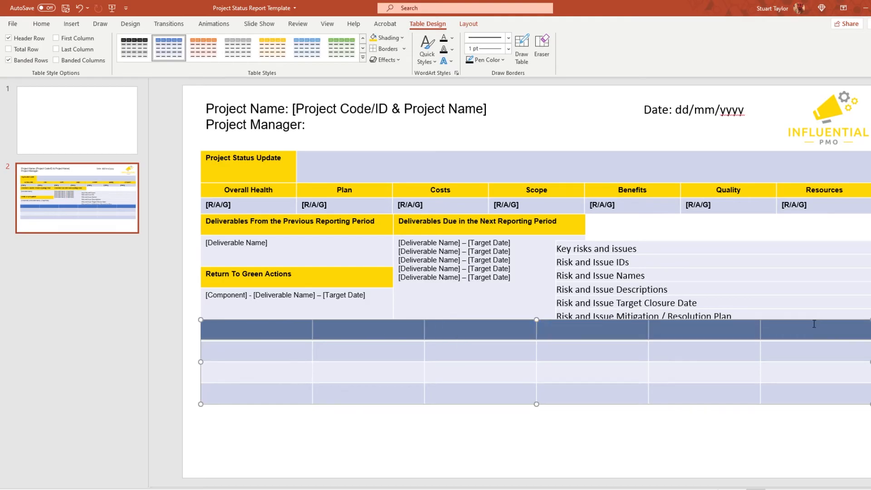
left_click(8, 39)
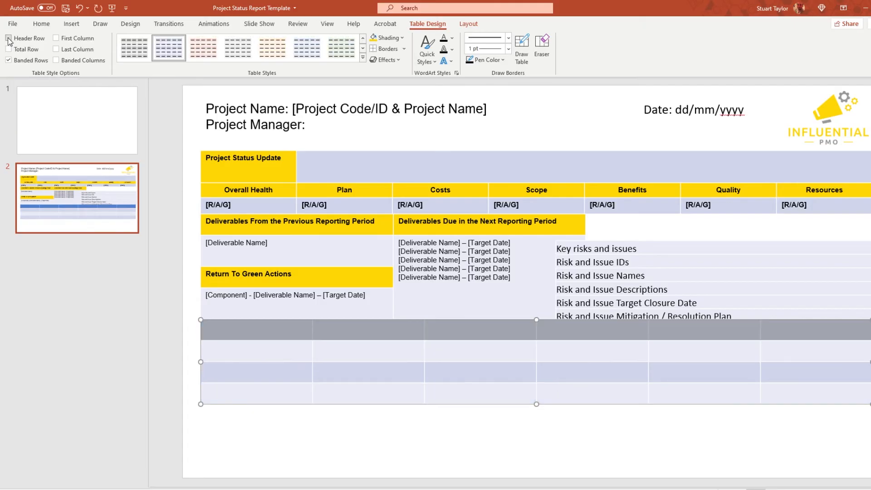
left_click(297, 333)
left_click_drag(297, 333, 722, 331)
right_click(776, 331)
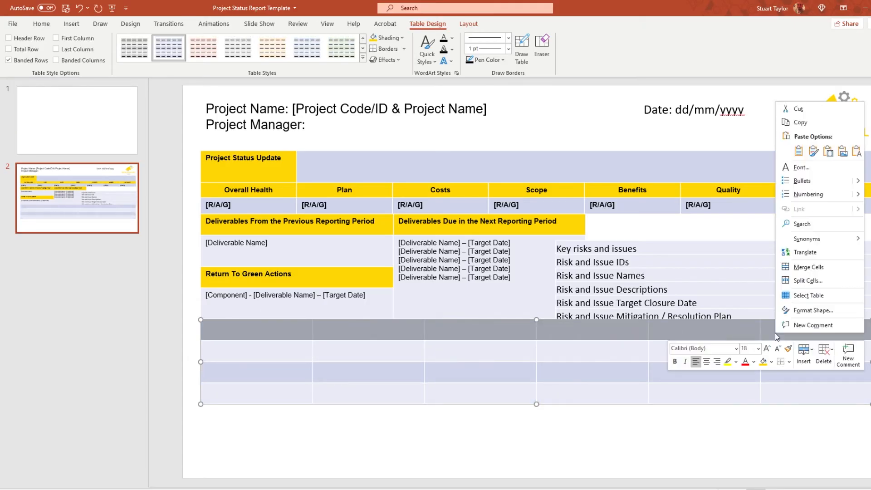
left_click(763, 362)
left_click(739, 440)
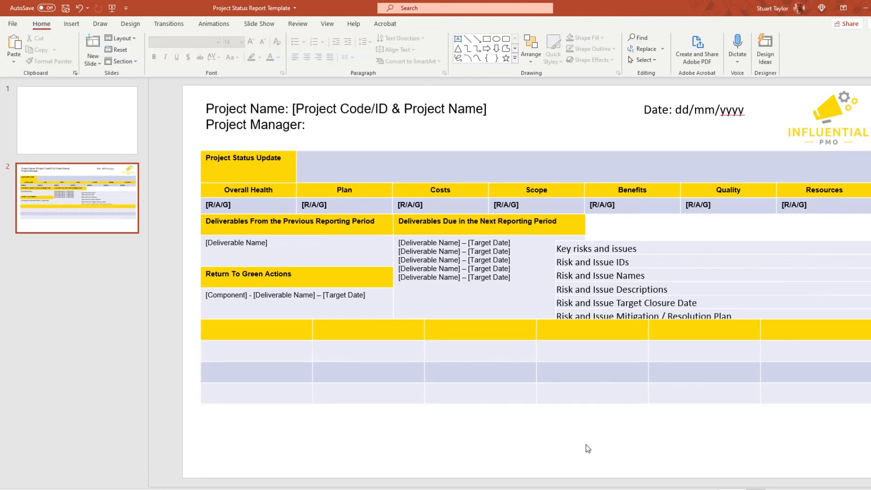
Step: Enter the headings "Risk/Issue", "Risk/Issue ID" and "Risk/Issue Name" in the first three cells of the yellow row
left_click(244, 326)
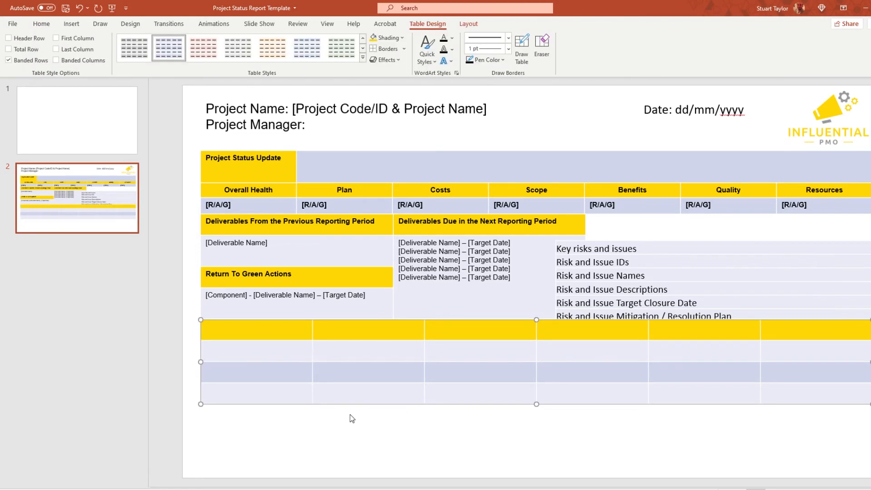
type("Risk/Issue")
key("Tab")
type("Risk")
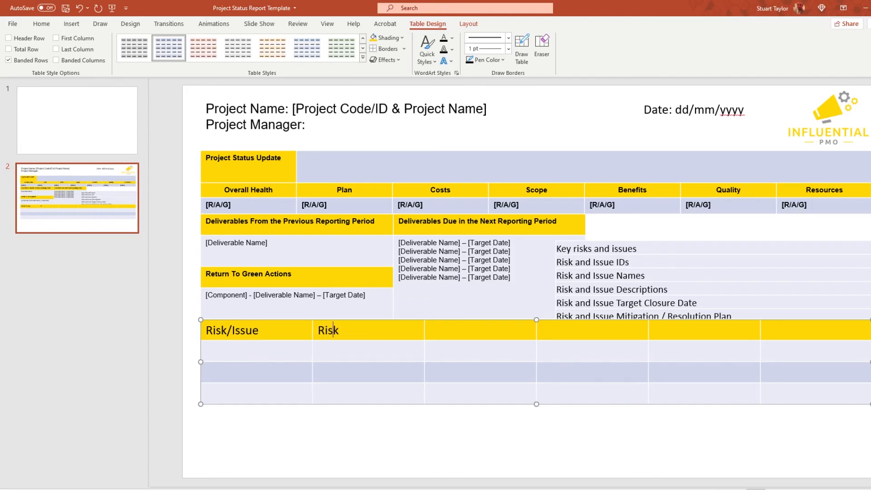
type("/Issue ID")
key("Tab")
type("Risk/")
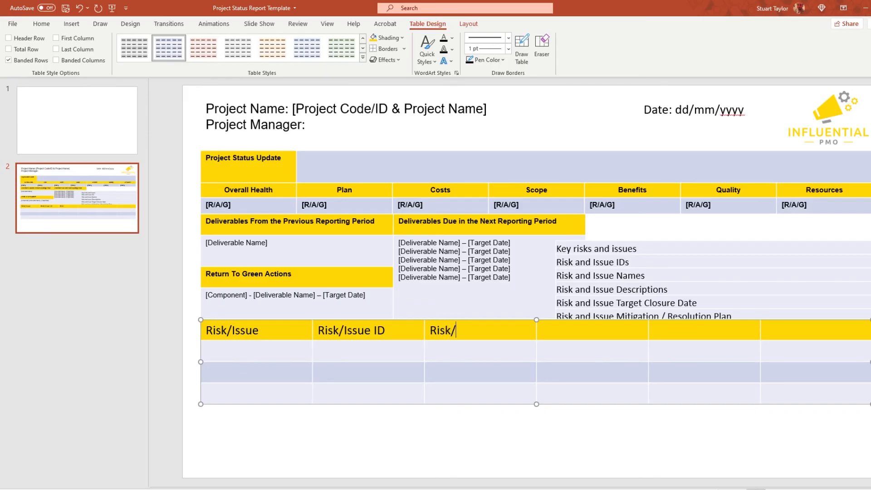
type("Issue Name")
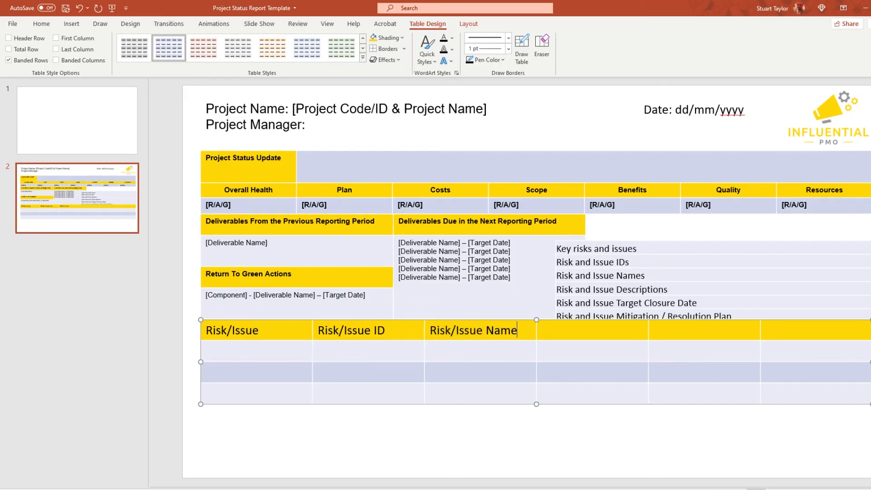
Step: Enter the headings "Description", "Mitigation/Resolution Plan" and "Target Closure Date" in the remaining three cells of the yellow row
key("Tab")
type("Description")
key("Tab")
type("Mi")
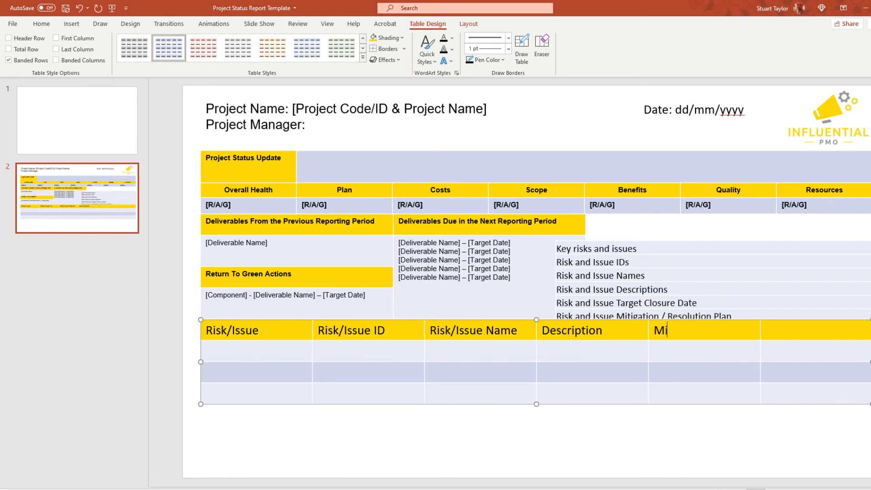
type("tigation/Resolu")
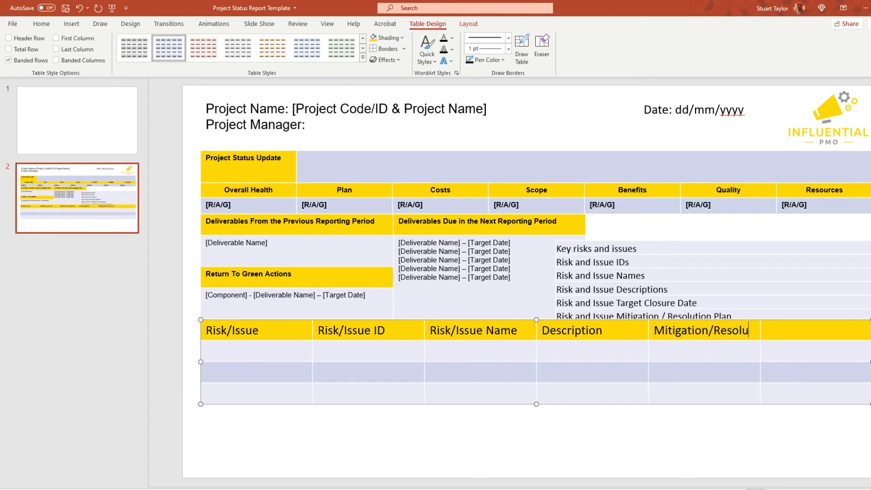
type("tion Plan")
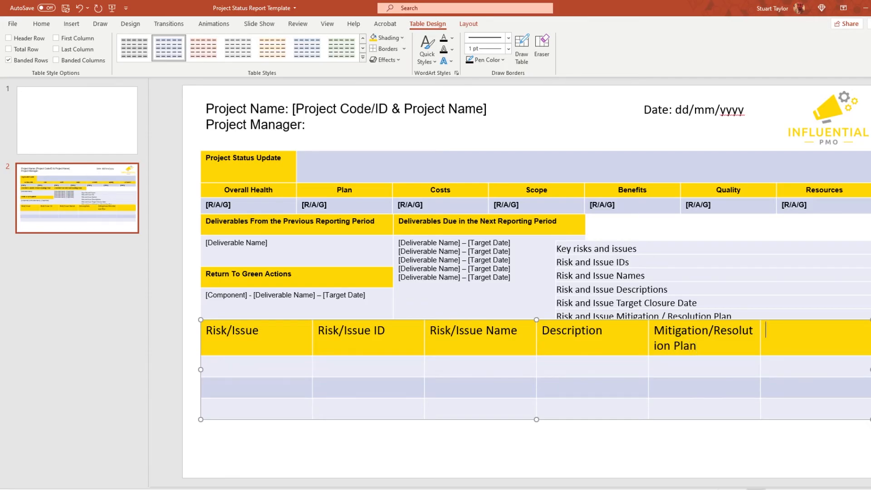
type("Target Closure Date")
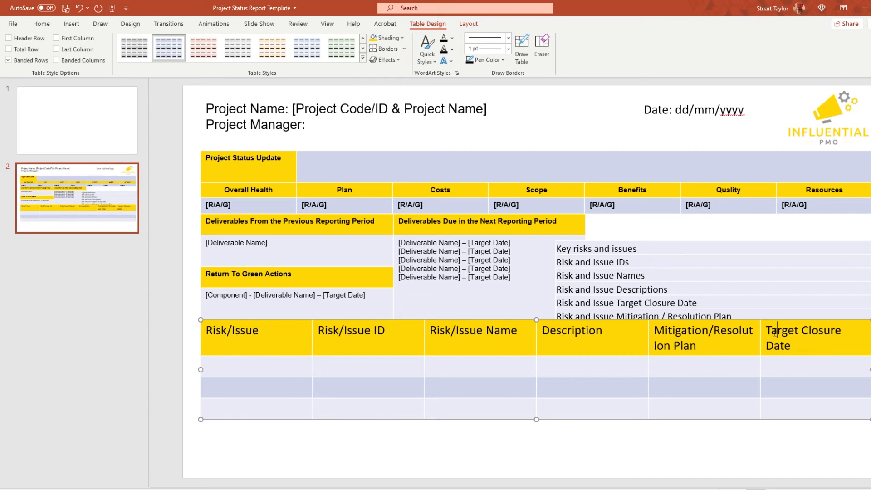
Step: Insert a column before Target Closure Date and give it the heading "Owner"
left_click_drag(778, 334, 779, 408)
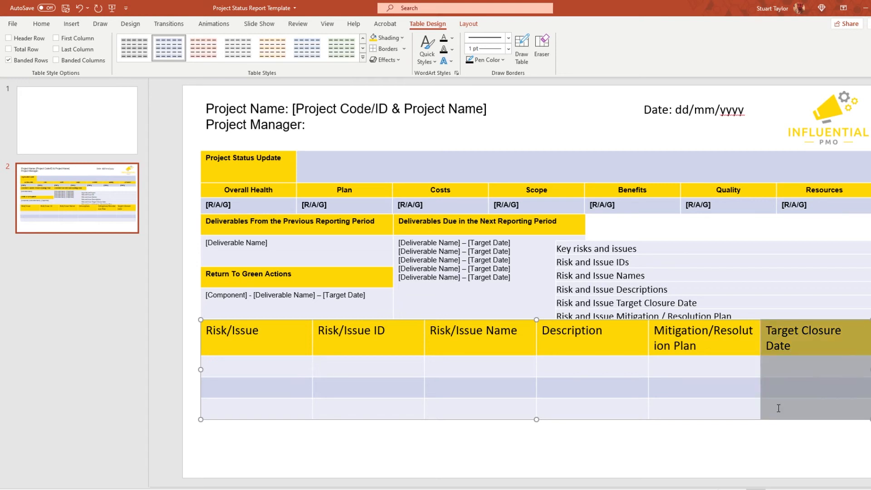
right_click(779, 408)
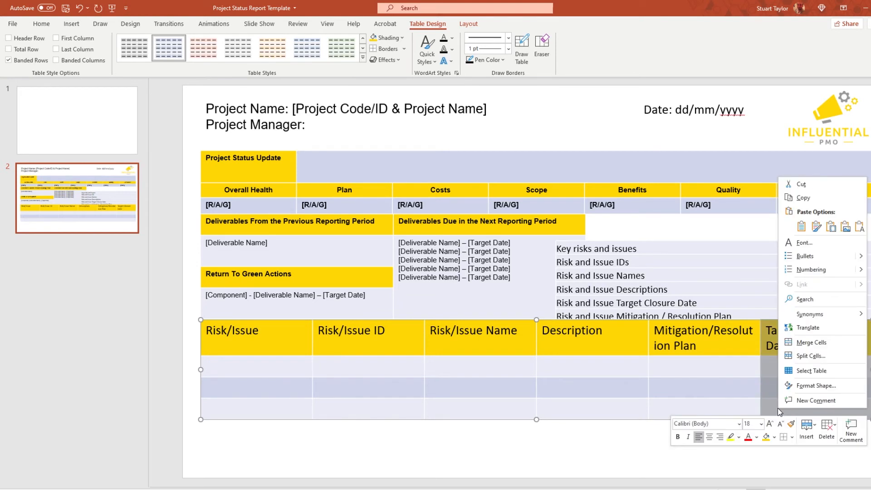
left_click(817, 437)
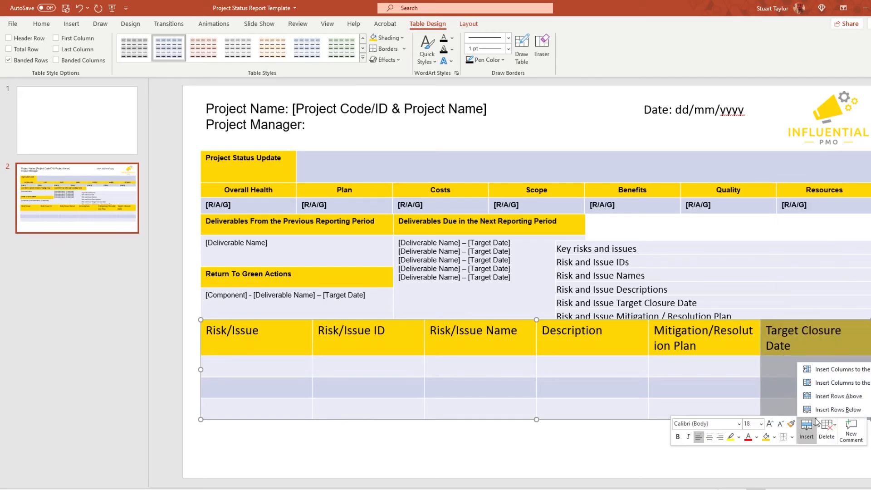
left_click(857, 370)
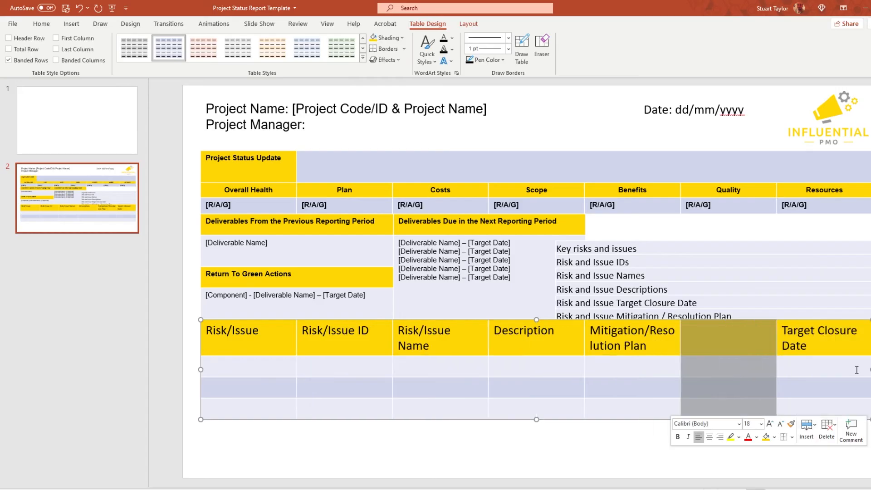
left_click(733, 331)
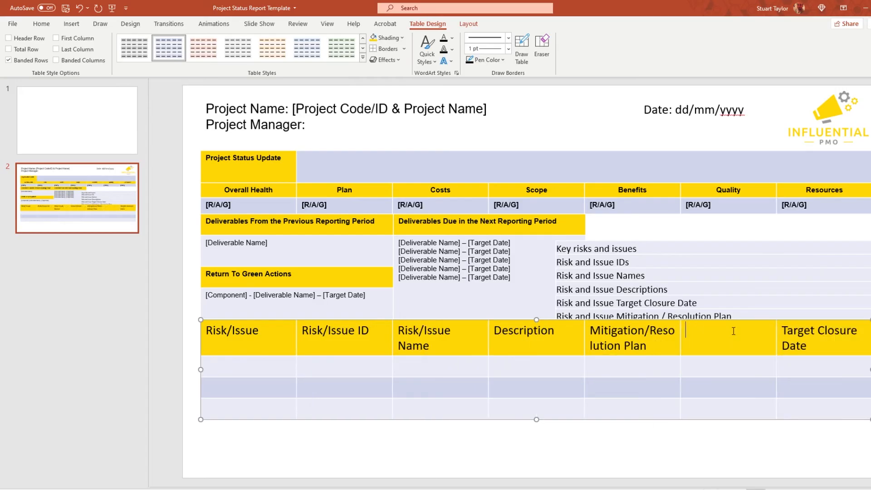
type("Owner")
Step: Set the risk and issue table's text to Arial, size 10
left_click(42, 23)
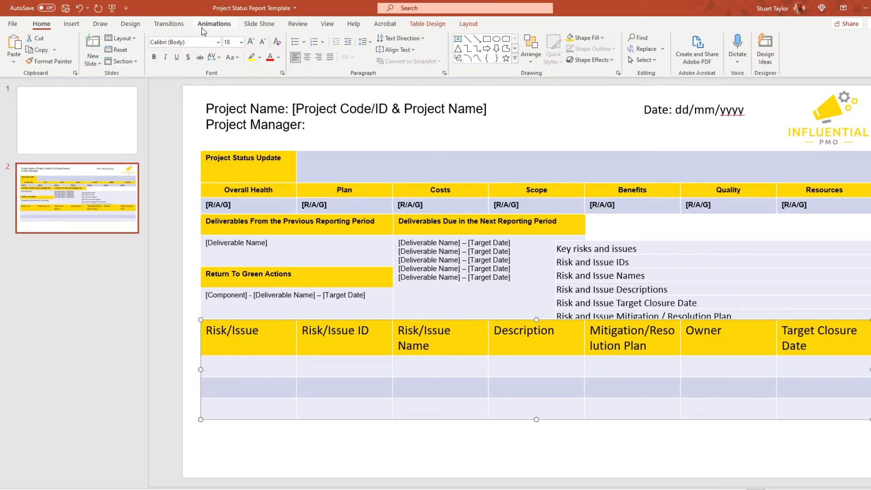
left_click(217, 42)
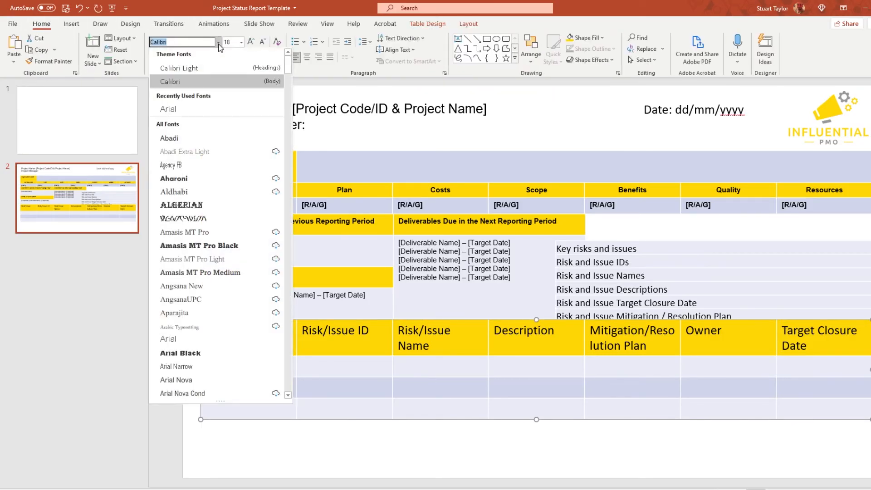
left_click(192, 110)
left_click(242, 42)
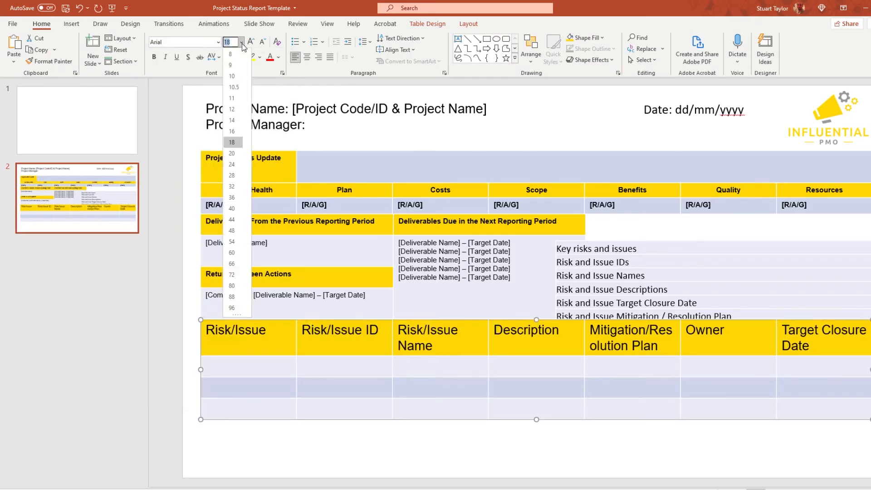
left_click(232, 76)
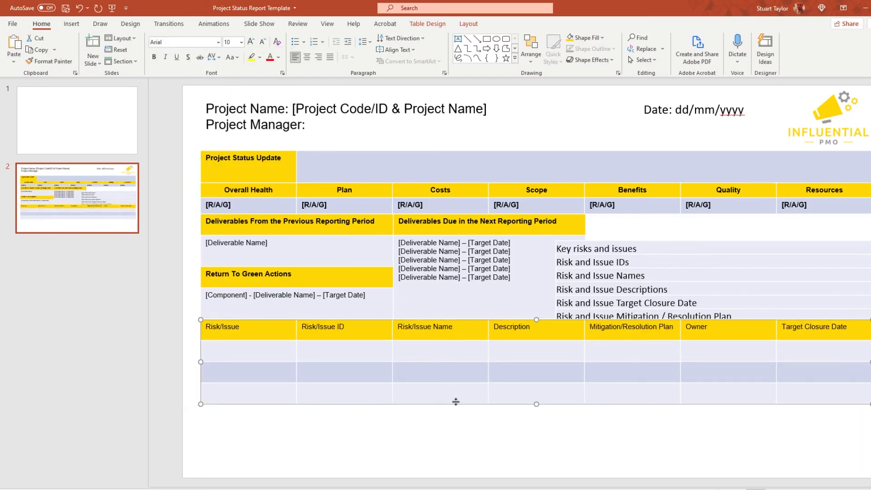
Step: Make all the headings in the risk and issue table's yellow row bold
left_click(476, 436)
left_click_drag(244, 320, 784, 333)
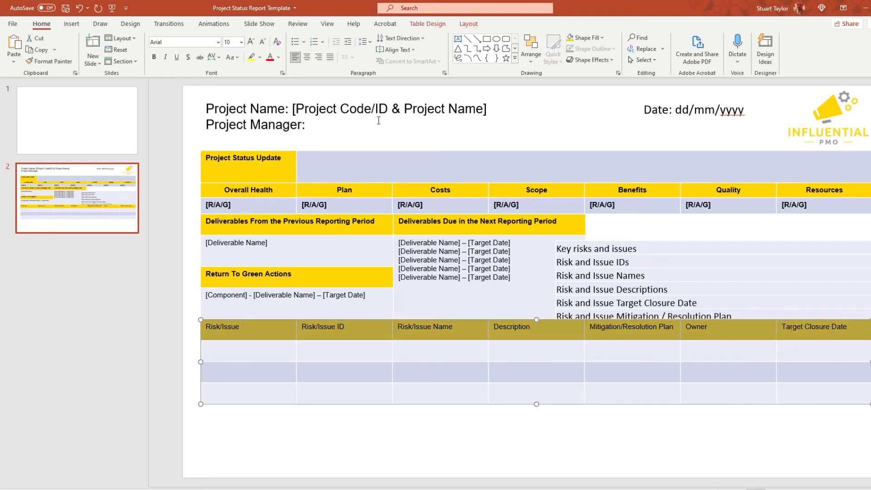
left_click(154, 57)
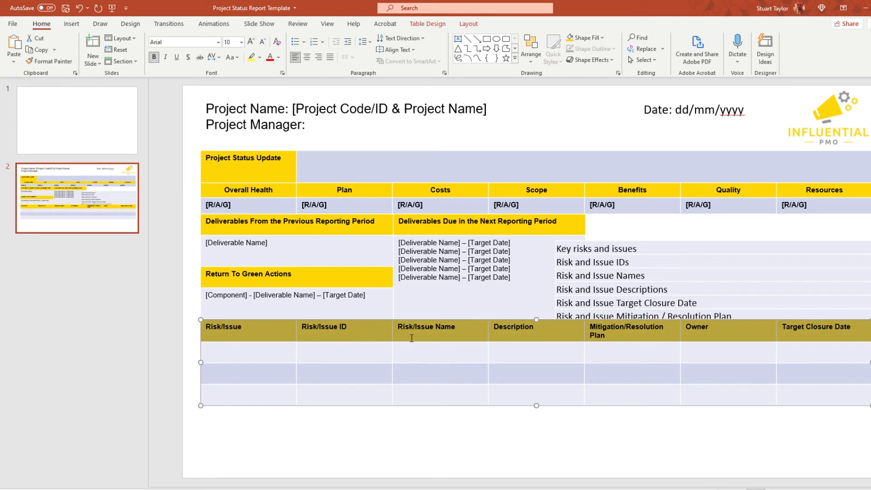
Step: Narrow the Risk/Issue column and break its heading into two lines, "Risk/" and "Issue"
left_click(513, 443)
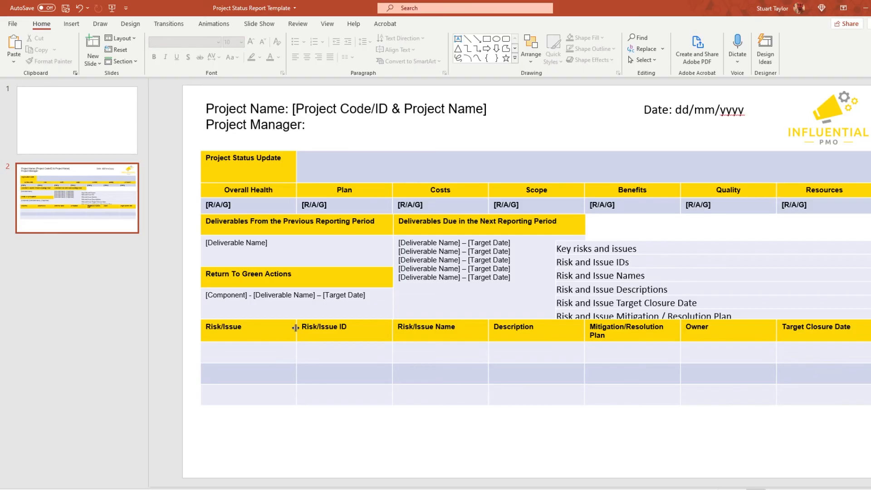
left_click_drag(296, 328, 246, 327)
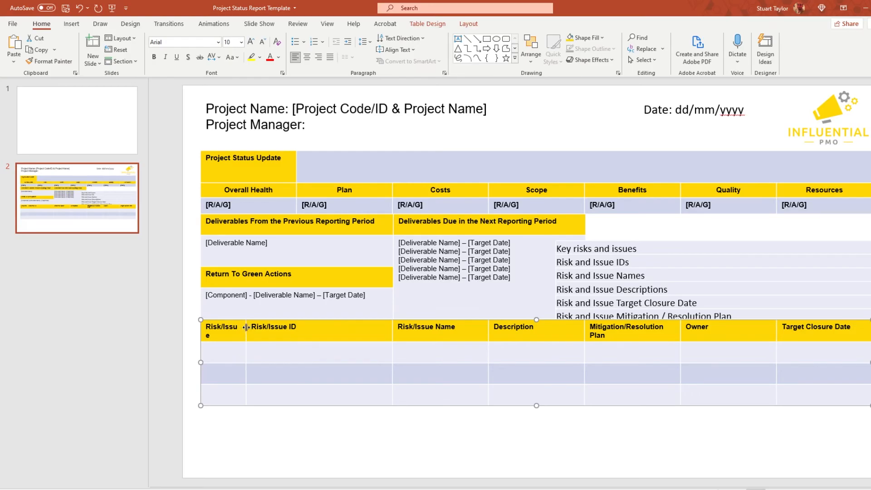
left_click(224, 326)
key("Return")
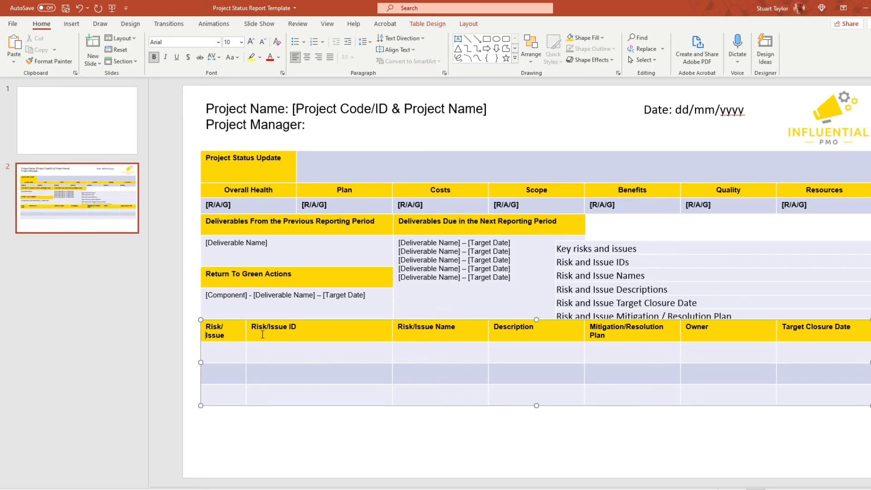
left_click_drag(245, 330, 238, 330)
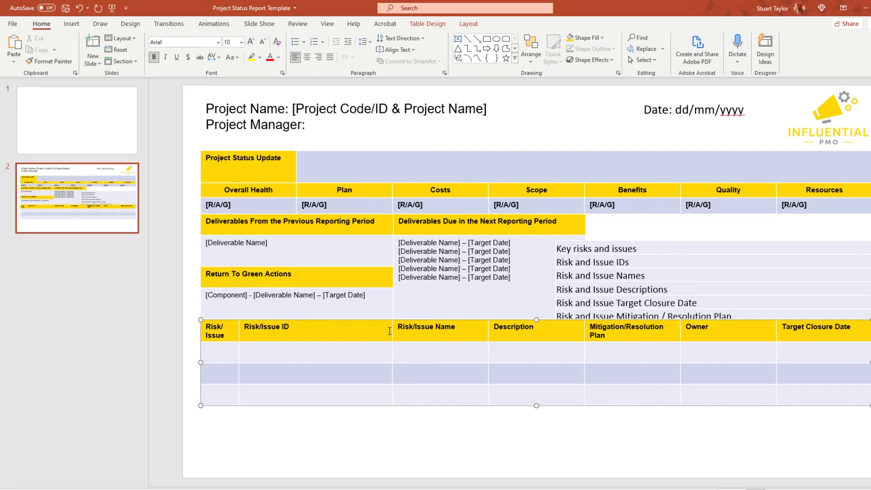
Step: Narrow the Risk/Issue ID, Risk/Issue Name, Owner and Target Closure Date columns and widen the Description and Mitigation/Resolution Plan columns
left_click(263, 324)
left_click_drag(390, 333, 274, 329)
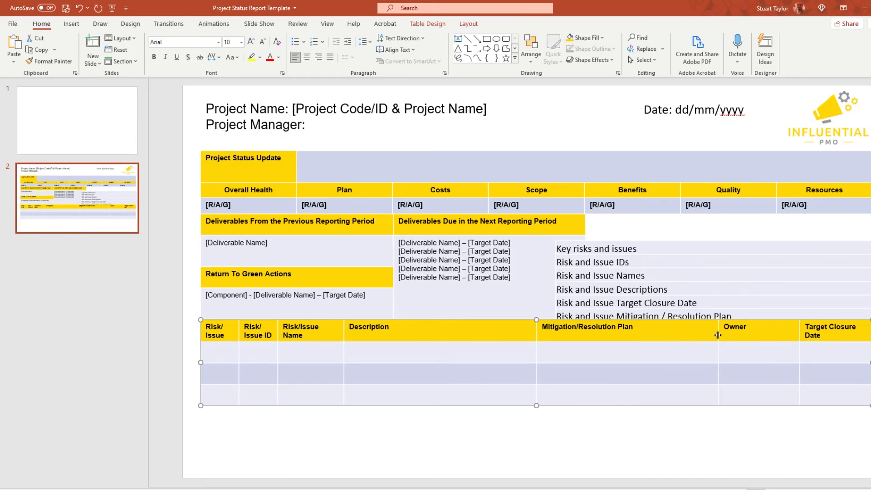
left_click_drag(717, 334, 727, 335)
left_click_drag(405, 406, 407, 407)
Step: Delete the pasted list of key risks and issues components from the slide
left_click(442, 443)
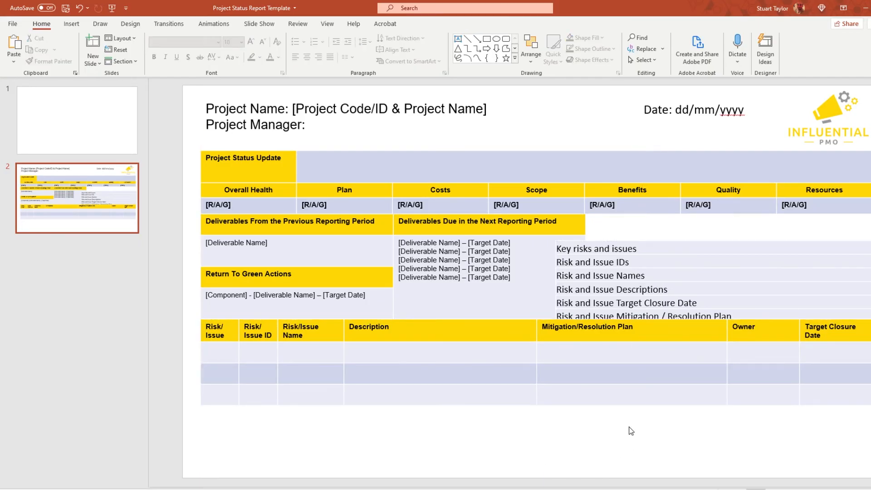
left_click(640, 242)
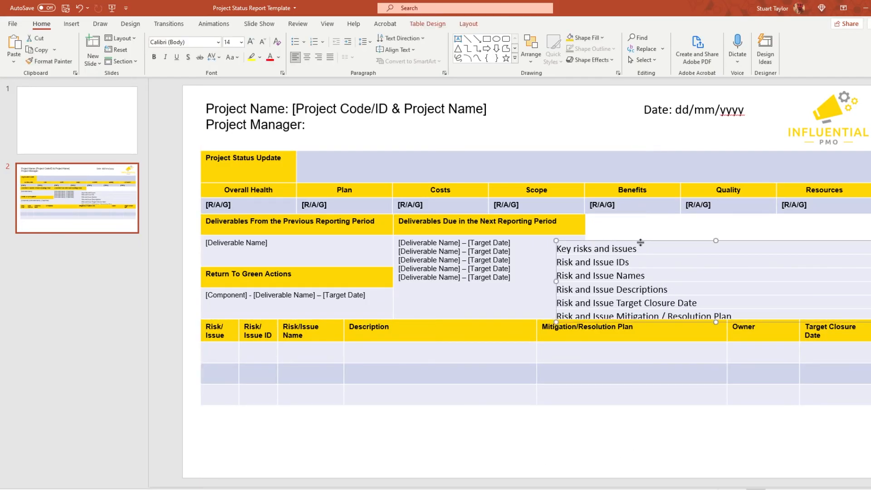
key("Delete")
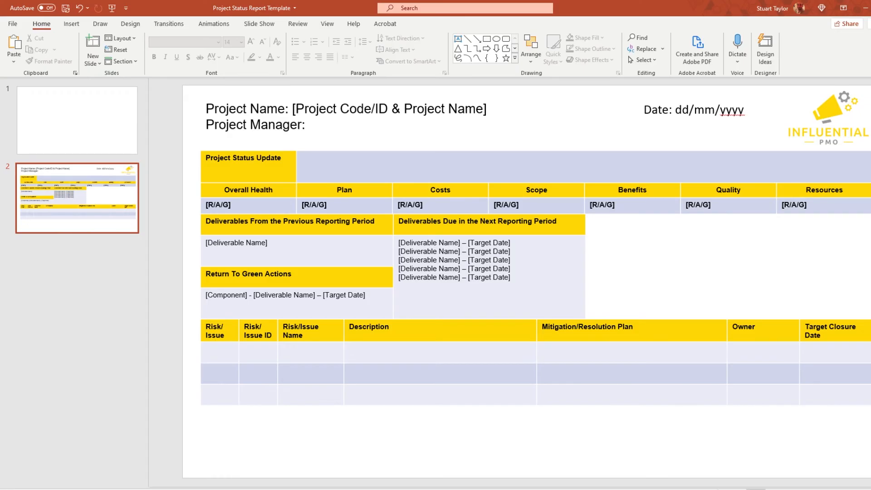
Step: Switch to the PSR Components workbook in Excel and copy the components from Sponsor Name to Stage End Date (B25:B35)
mouse_move(458, 489)
left_click(439, 461)
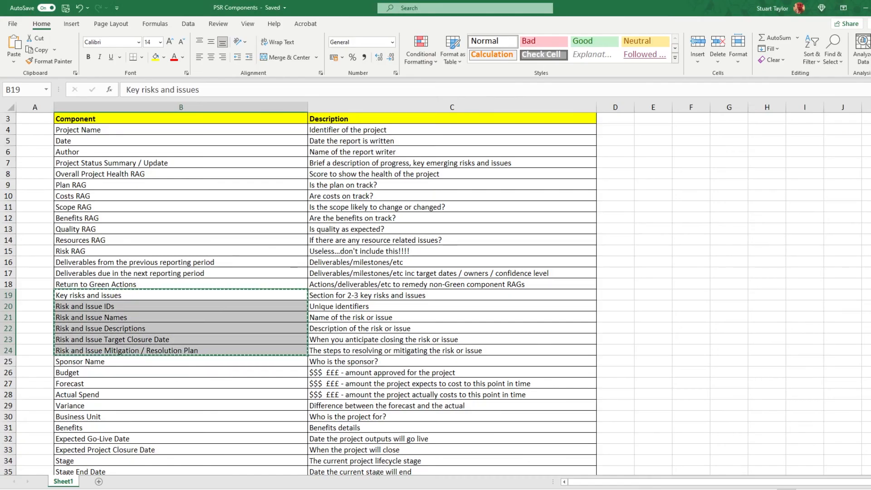
left_click(670, 363)
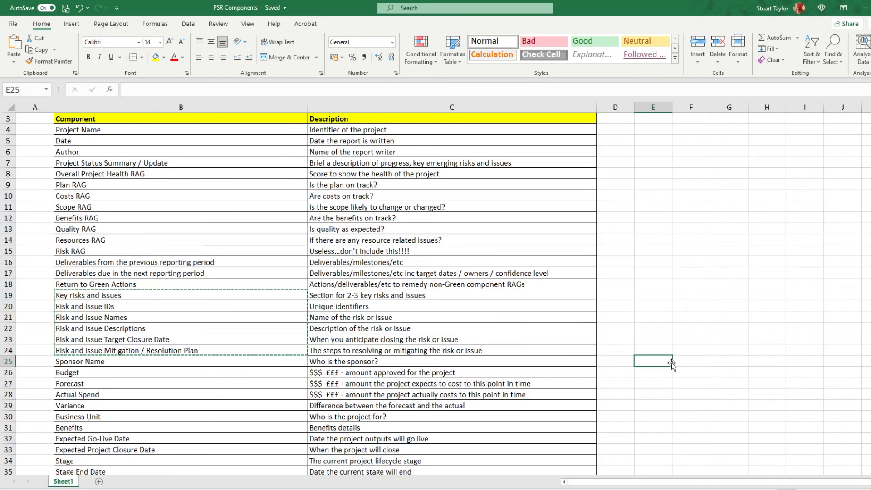
scroll(658, 373, "down", 2)
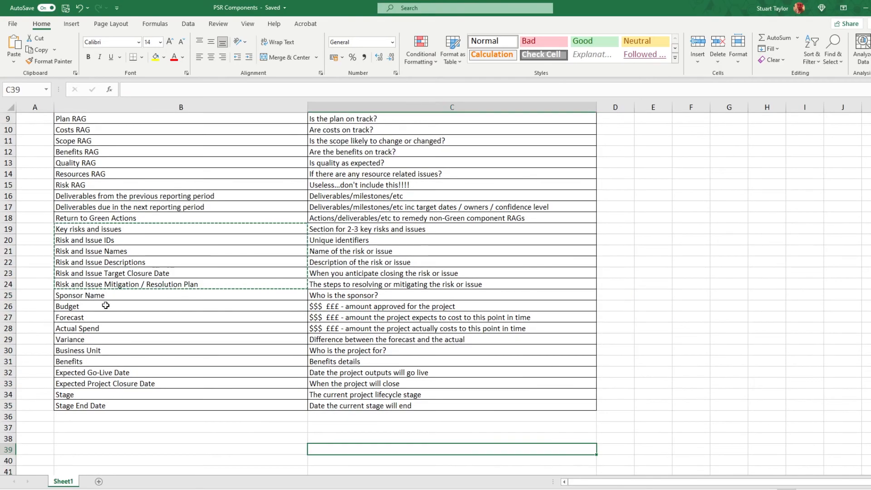
left_click_drag(104, 295, 120, 407)
right_click(206, 308)
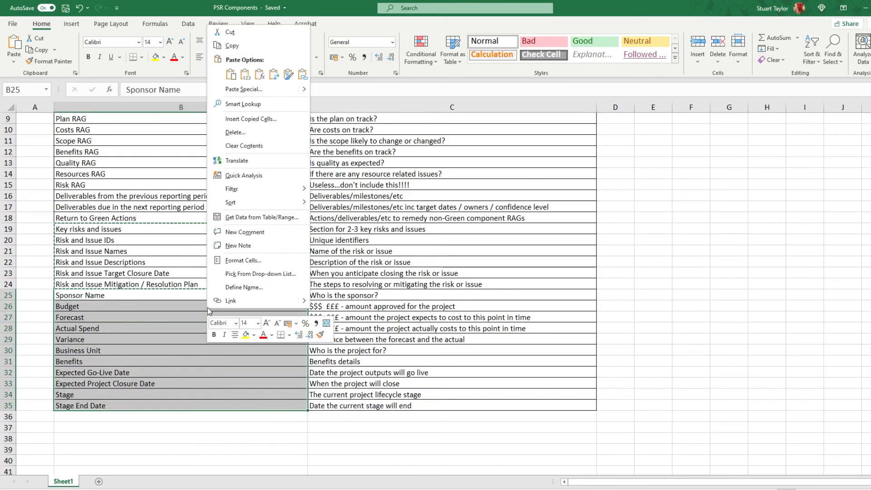
left_click(223, 49)
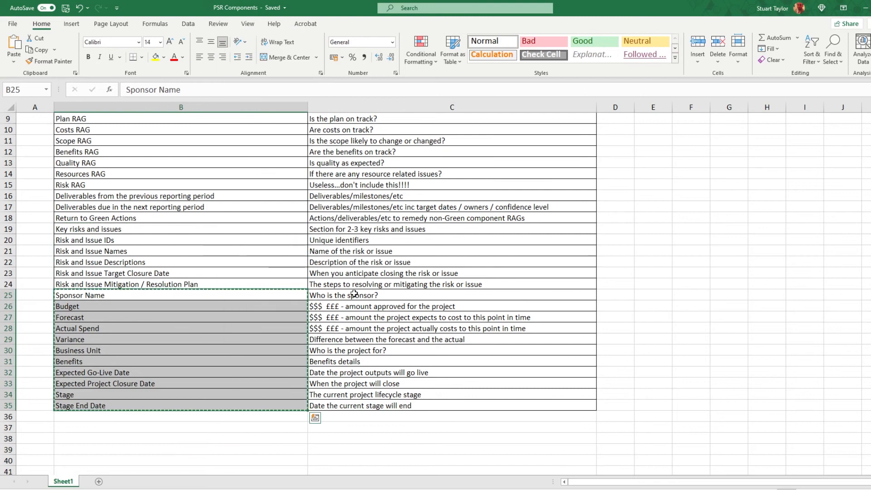
Step: Switch back to PowerPoint, paste the copied component list on the slide and move it just below the Project Manager line
left_click(539, 488)
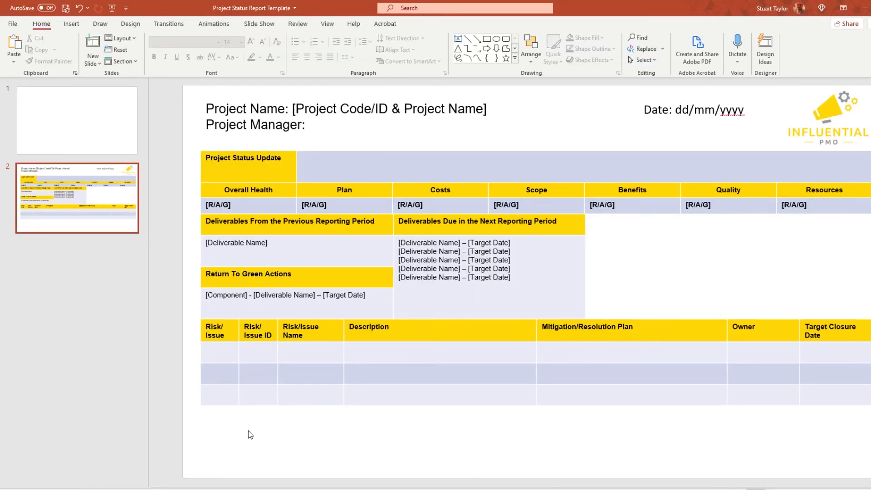
right_click(249, 431)
left_click(271, 336)
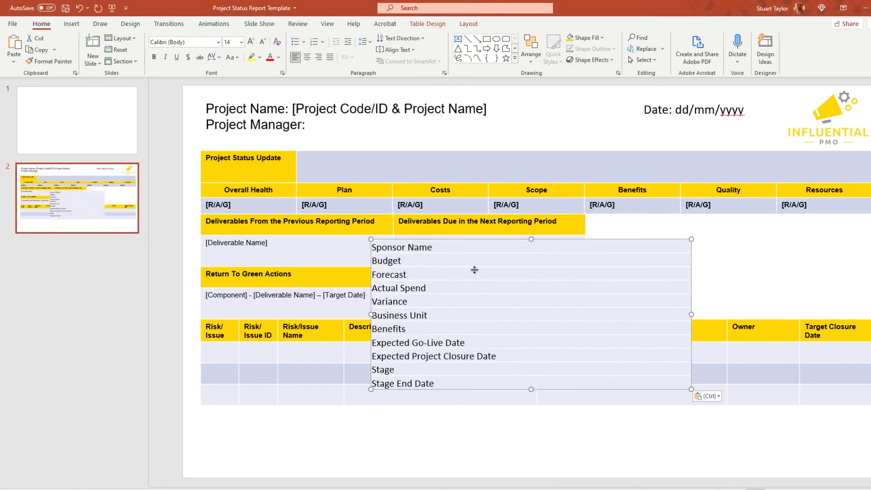
left_click_drag(496, 240, 330, 138)
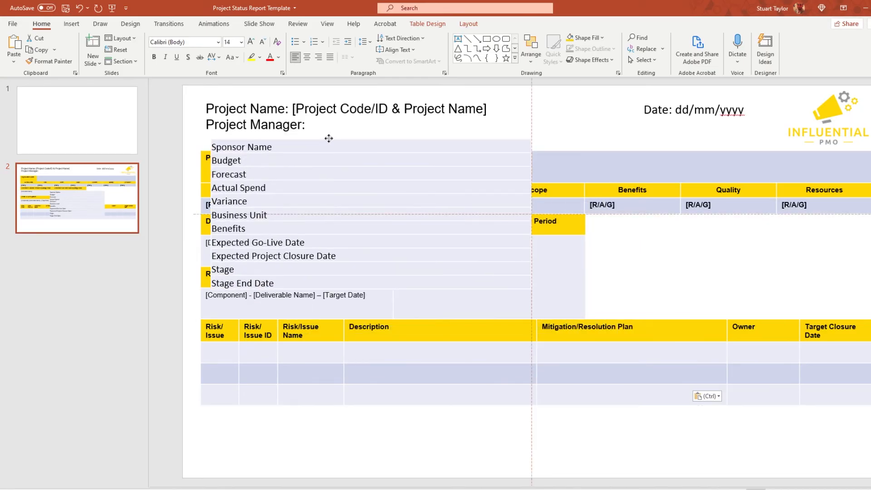
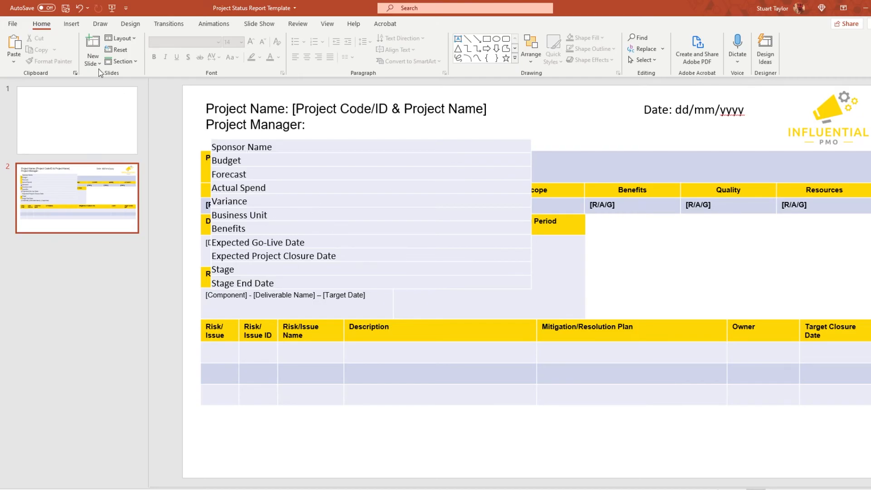
Step: Insert a table with four columns and seven rows and move it directly below the RAG status row
left_click(72, 23)
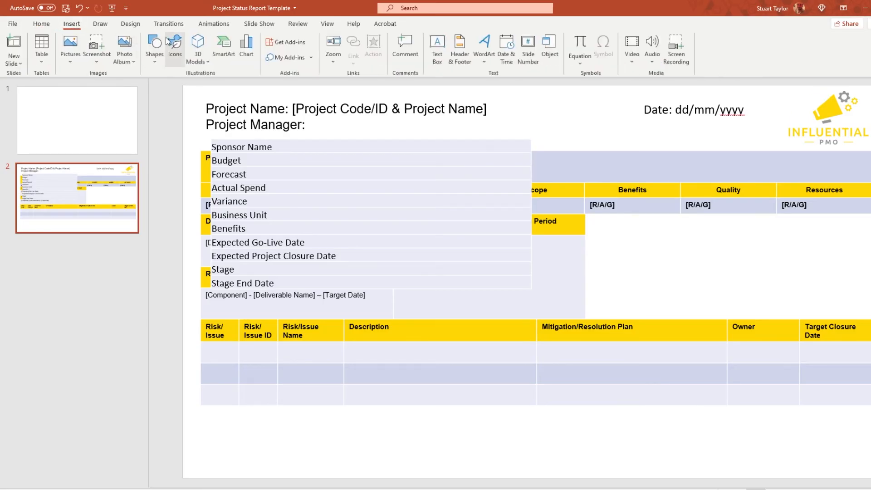
left_click(42, 49)
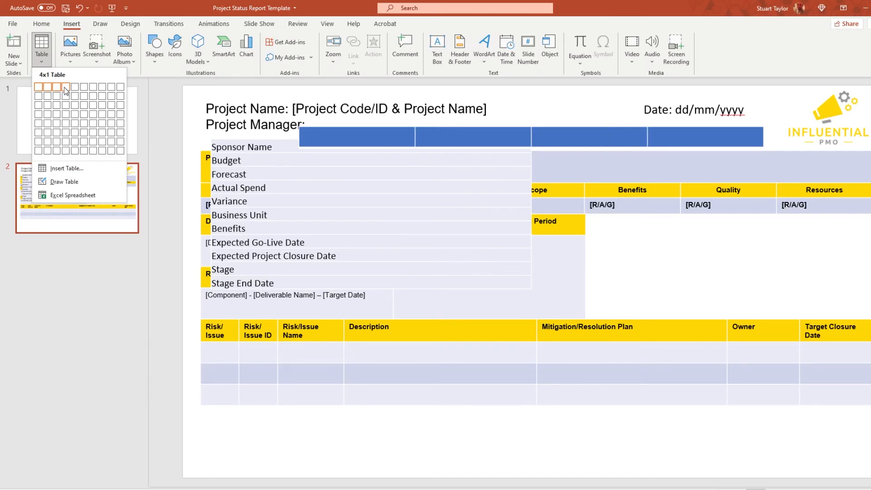
left_click(71, 143)
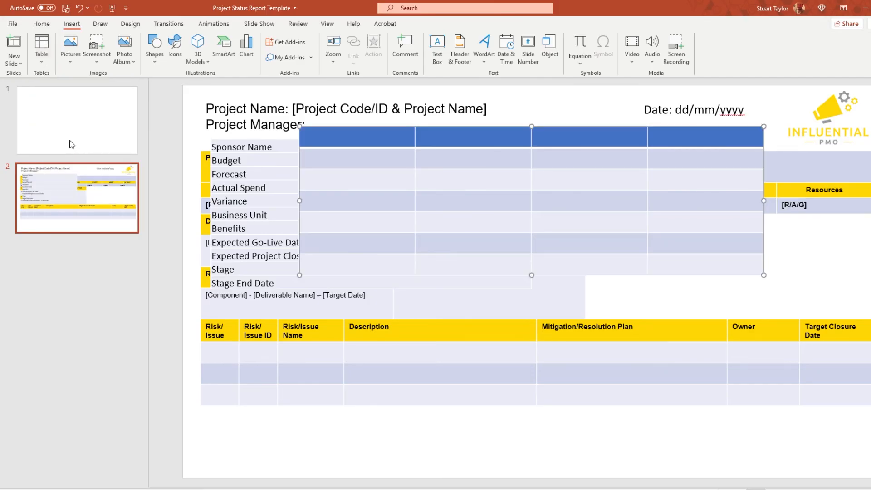
left_click_drag(486, 128, 595, 216)
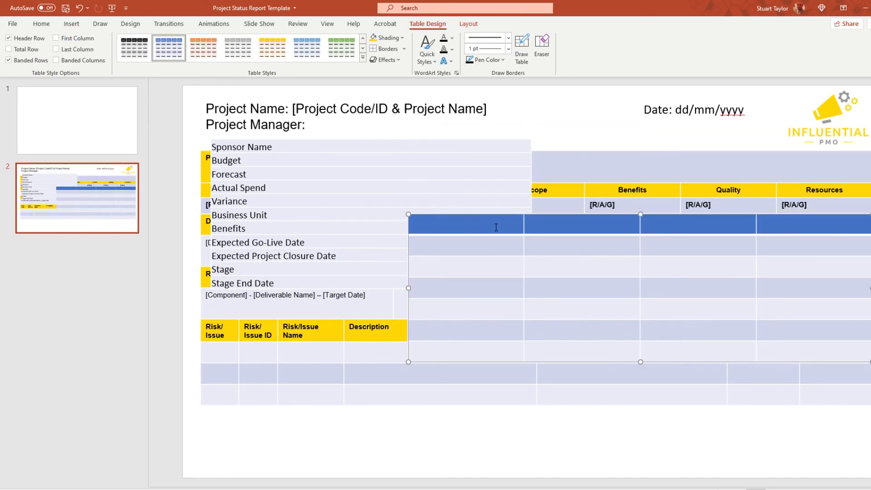
Step: Turn off the header row formatting of the new four-column table
left_click_drag(496, 227, 791, 219)
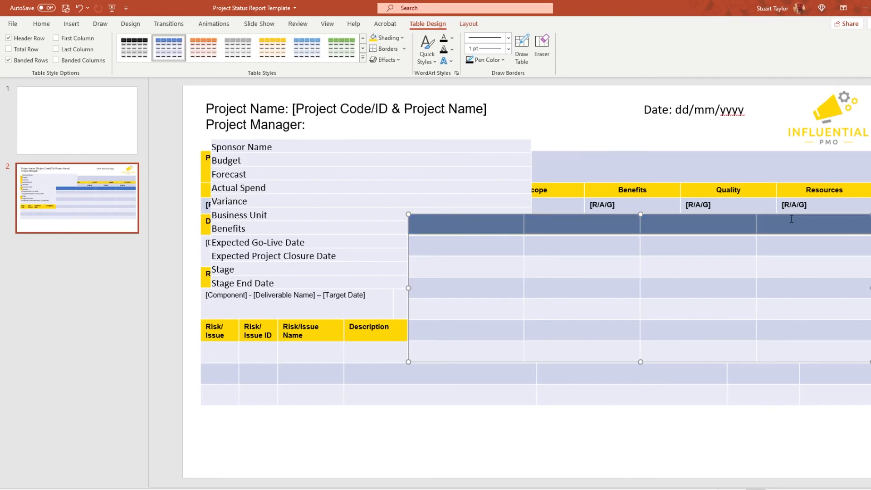
left_click(8, 39)
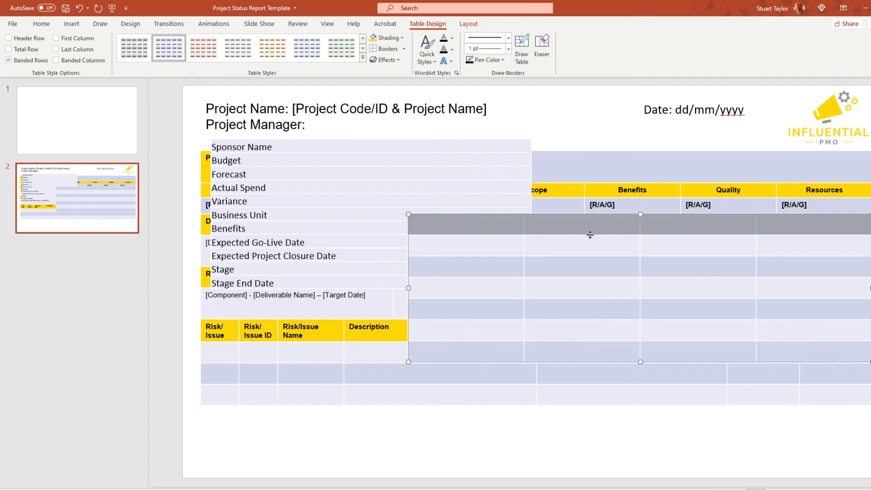
left_click(621, 245)
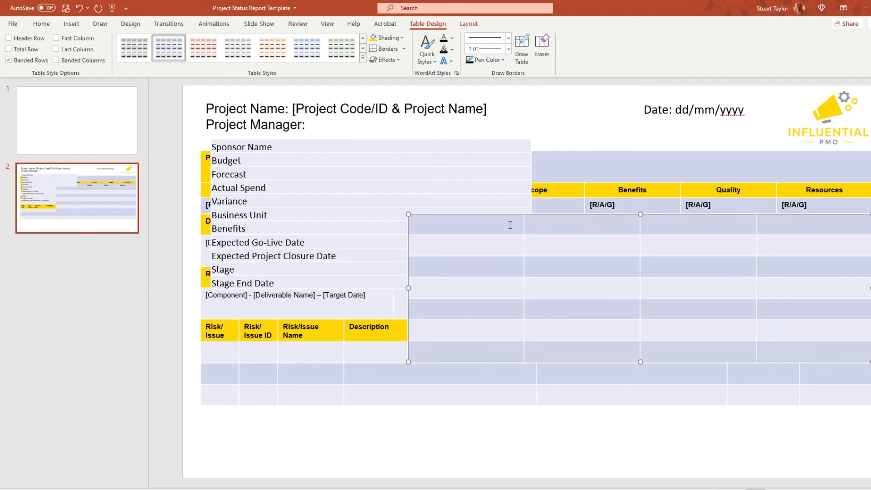
Step: Fill the first and third columns of the new table with yellow
left_click_drag(508, 226, 504, 348)
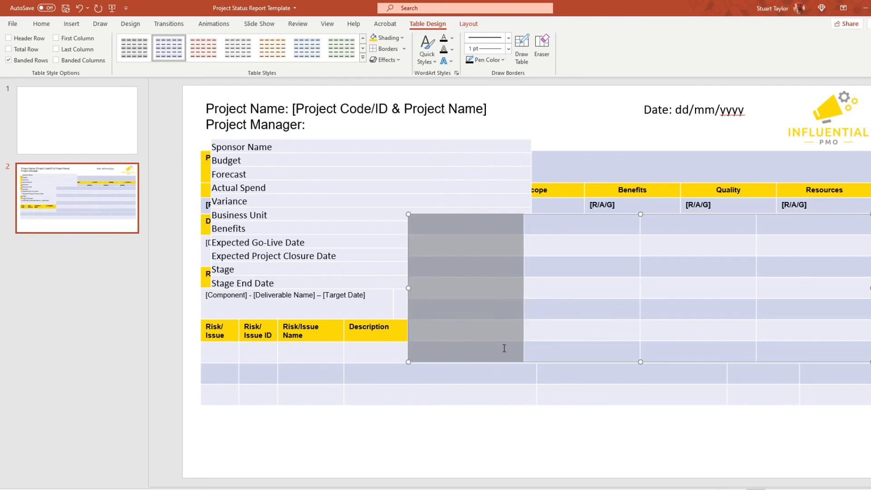
right_click(472, 225)
left_click(566, 209)
left_click_drag(698, 229, 709, 350)
right_click(709, 350)
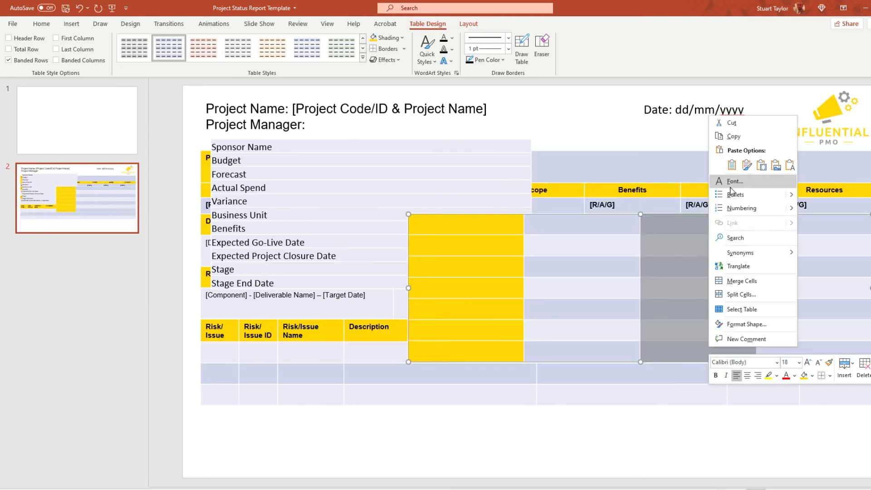
left_click(804, 376)
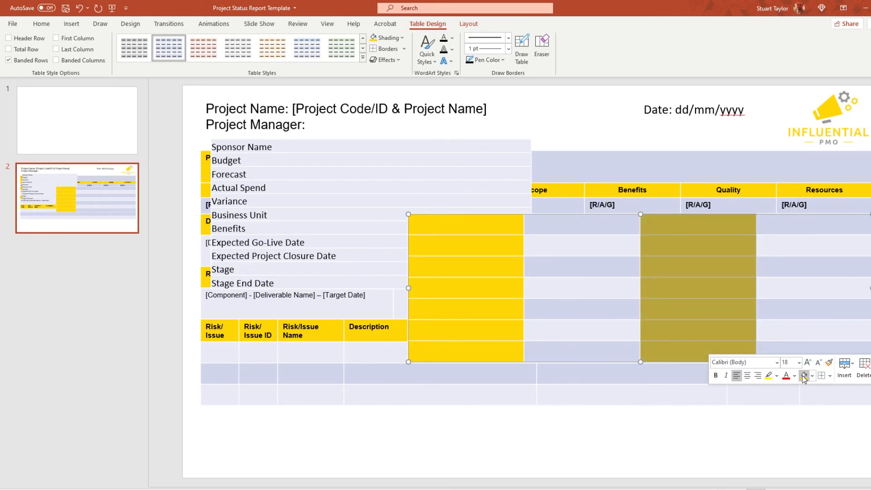
left_click(753, 421)
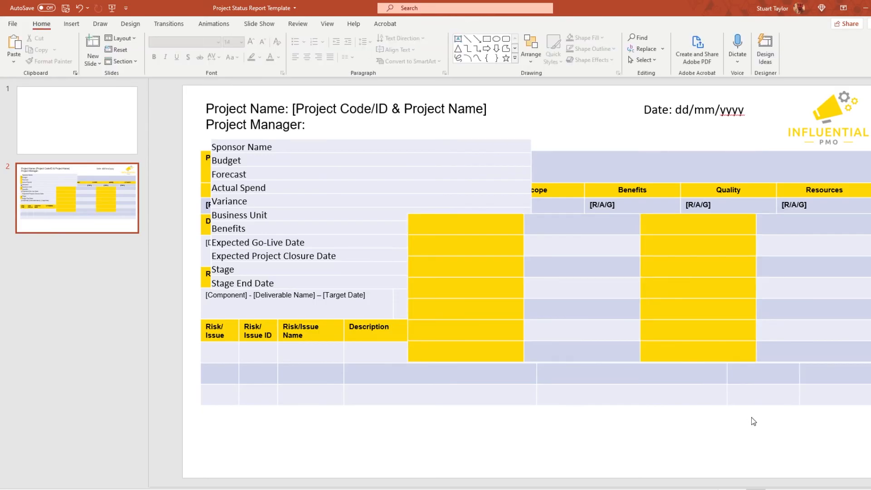
Step: Set the new table's text to Arial, size 10
left_click(429, 213)
left_click(41, 24)
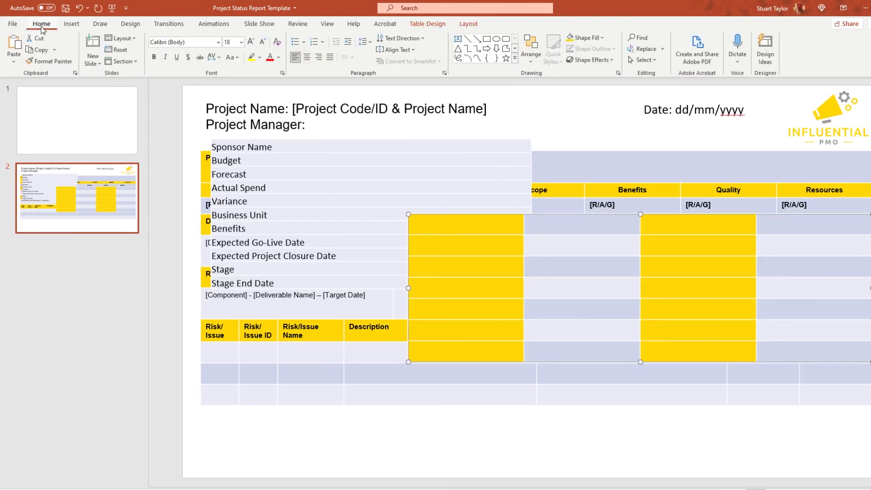
left_click(219, 41)
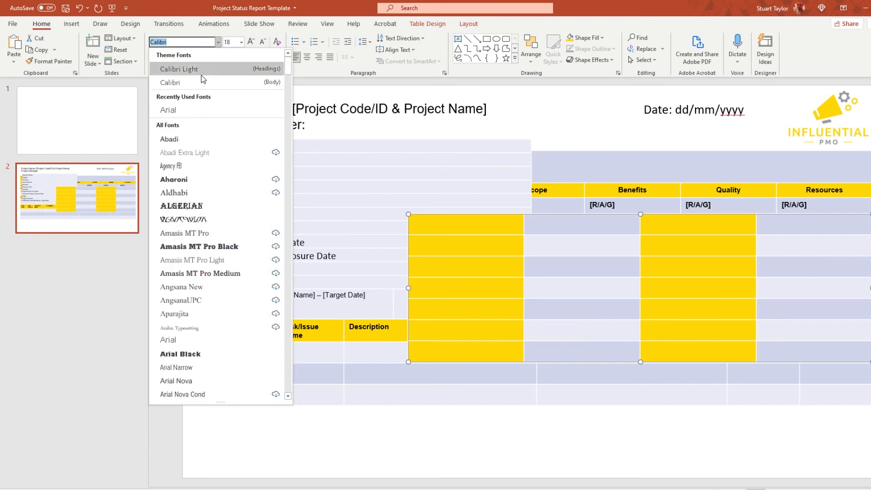
left_click(199, 104)
left_click(241, 42)
left_click(235, 77)
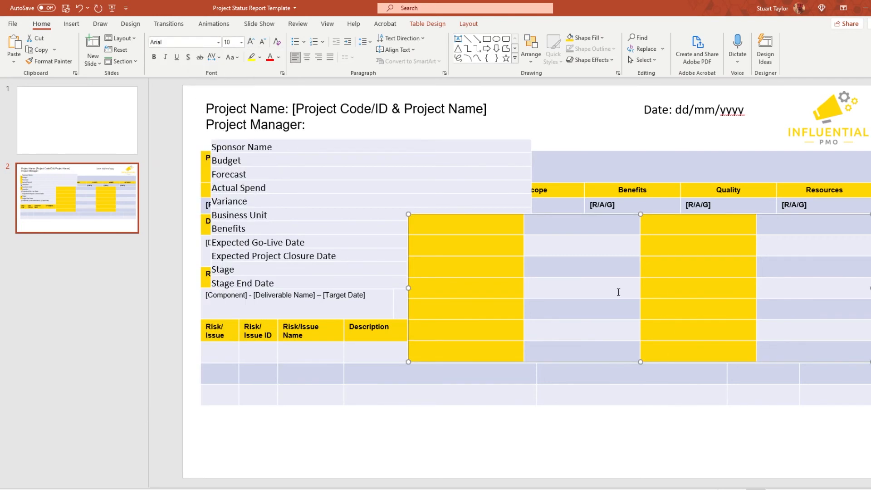
Step: Shift the component list partly off the slide and narrow the new table so it starts at the deliverables table's right edge
left_click_drag(407, 289, 418, 288)
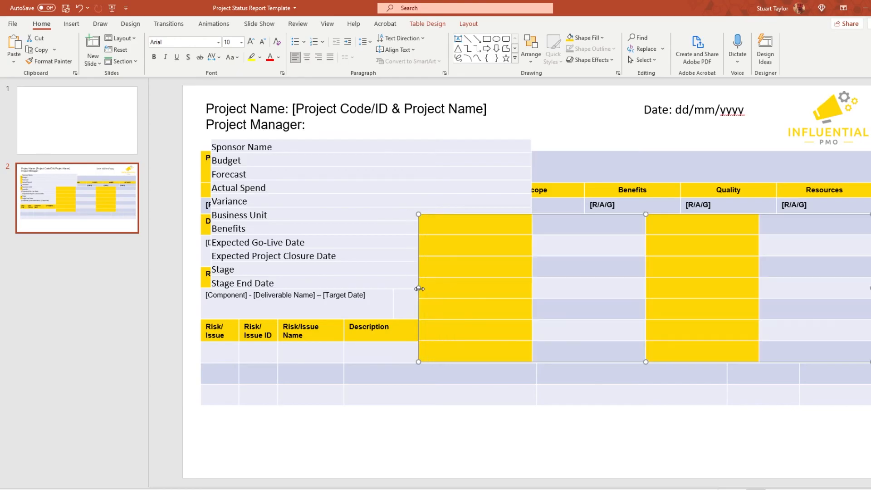
left_click_drag(390, 140, 311, 138)
left_click(504, 297)
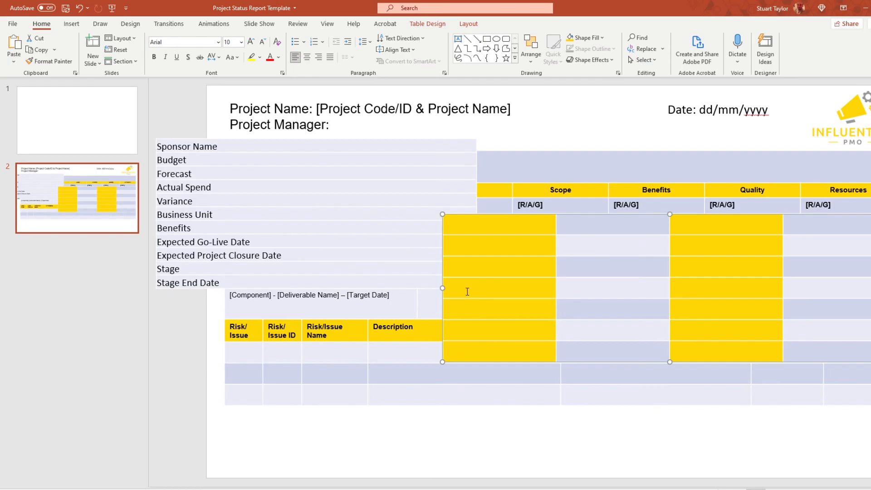
left_click_drag(444, 290, 474, 289)
left_click_drag(523, 286, 610, 286)
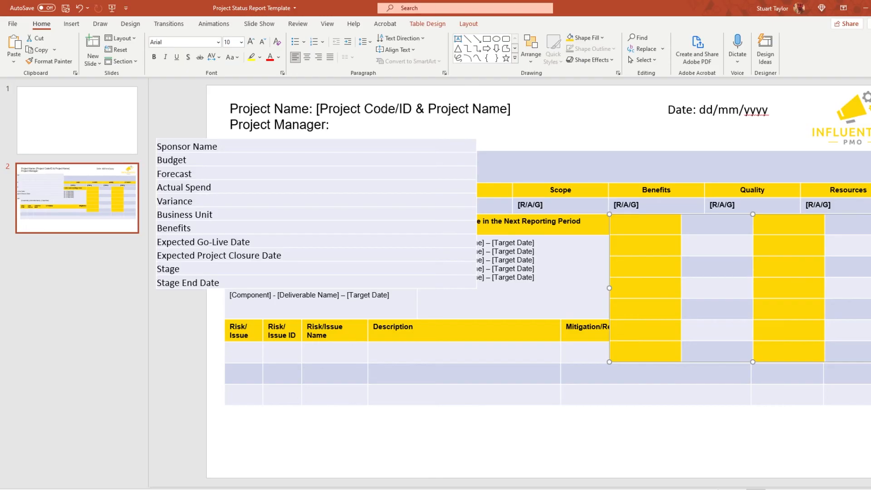
Step: Fill the first row of the four-column table with Sponsor, [Name], Business Unit and [BU Name]
key("ctrl+a")
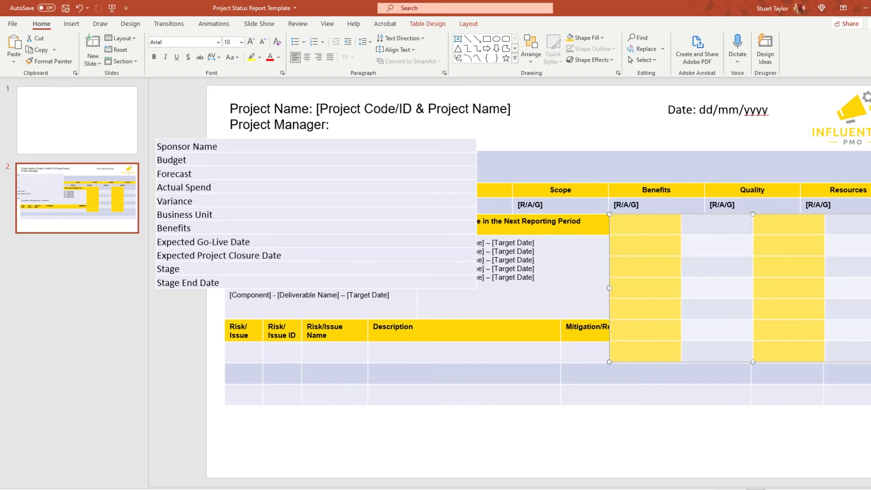
key("Escape")
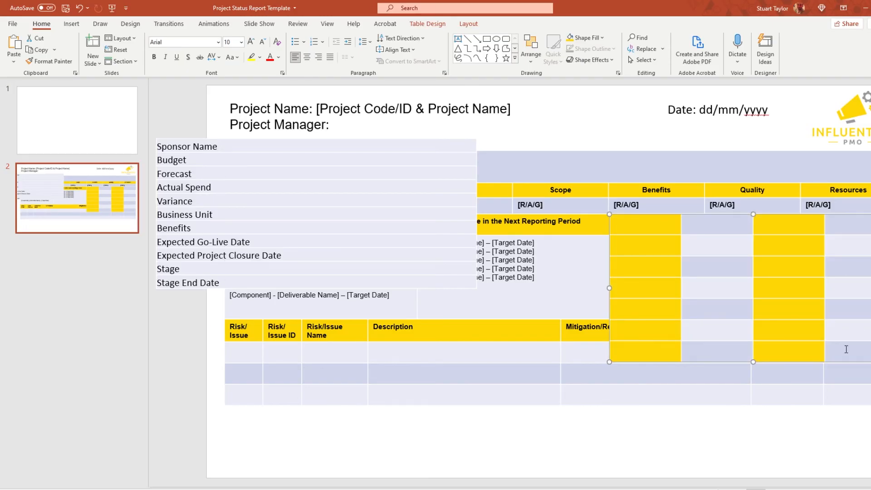
key("Return")
type("Sponsor ")
type("[Name")
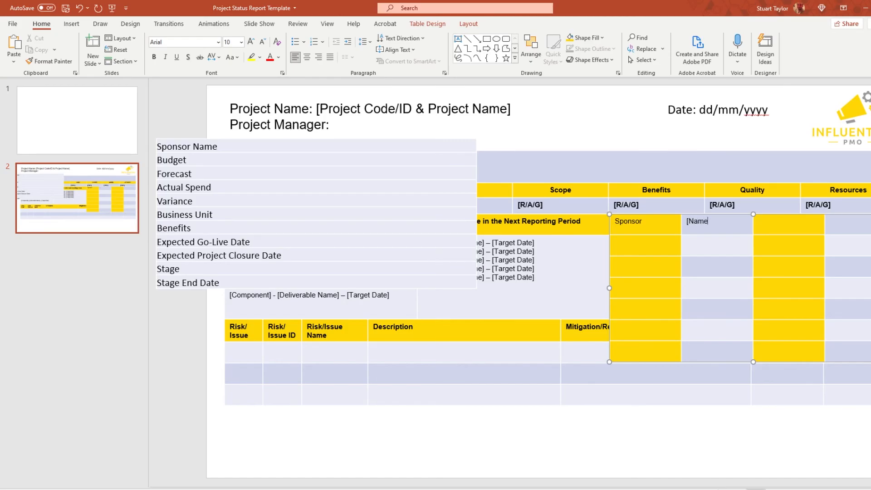
type("] ")
type("Busi")
type("ness Uni")
type("t ")
type("[BU Name")
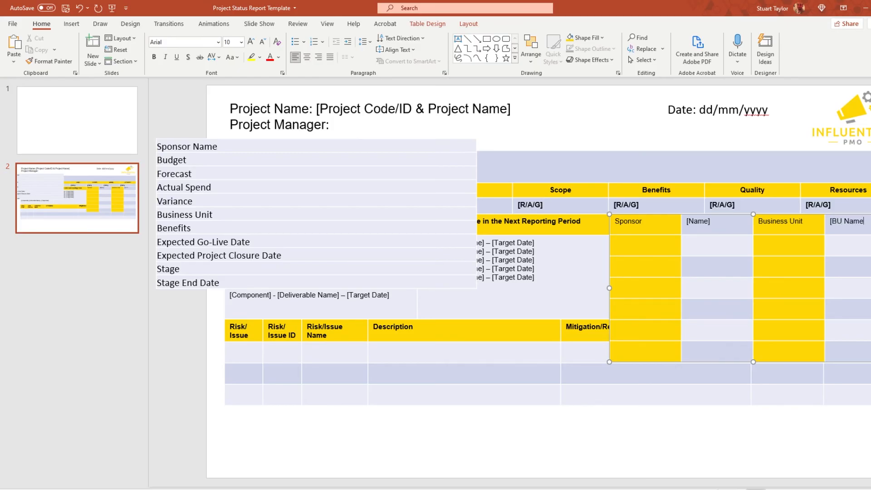
type("]")
Step: Clear the Sponsor Name and Business Unit entries from the component list
triple_click(222, 147)
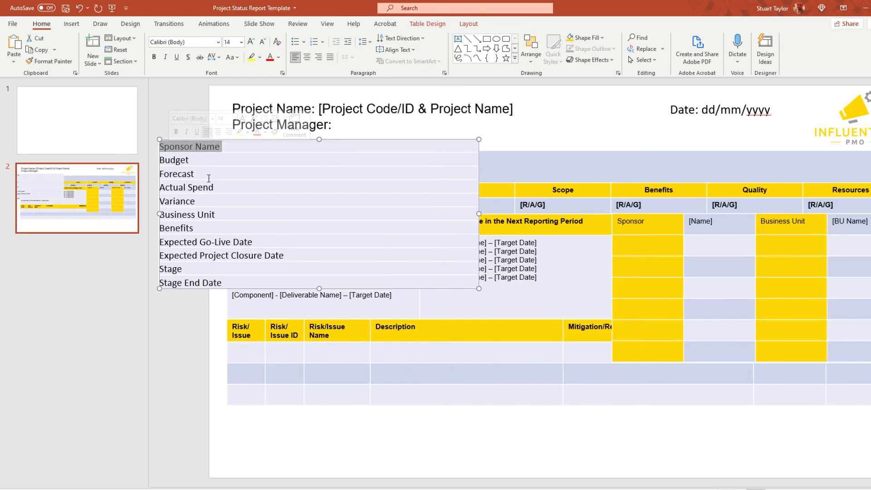
key("Delete")
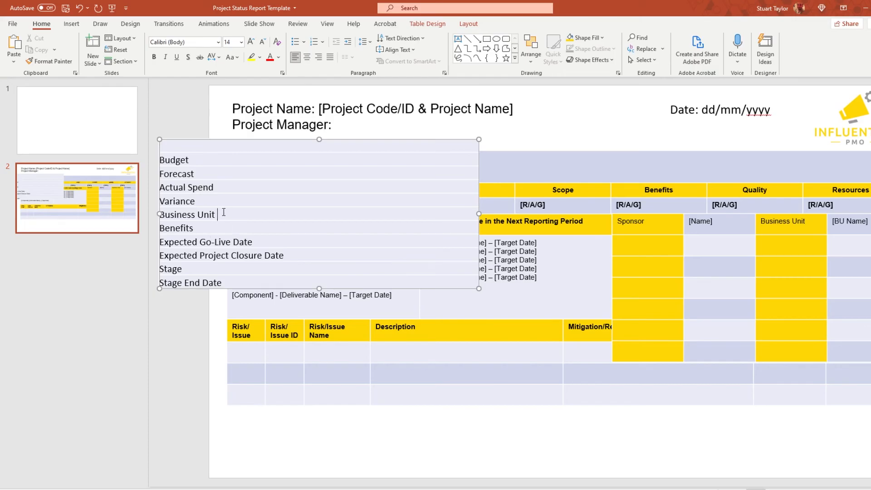
left_click_drag(221, 214, 154, 213)
key("Delete")
Step: Enter Budget, Forecast, Actual Spend and Variance below Sponsor in the details table's first column
left_click(631, 244)
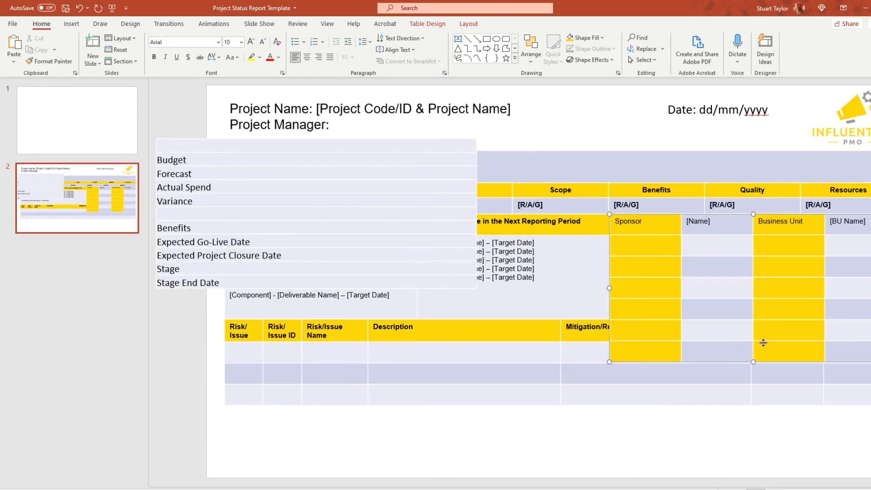
type("Budget")
type("Forec")
type("ast")
key("Down")
type("Actual Spend")
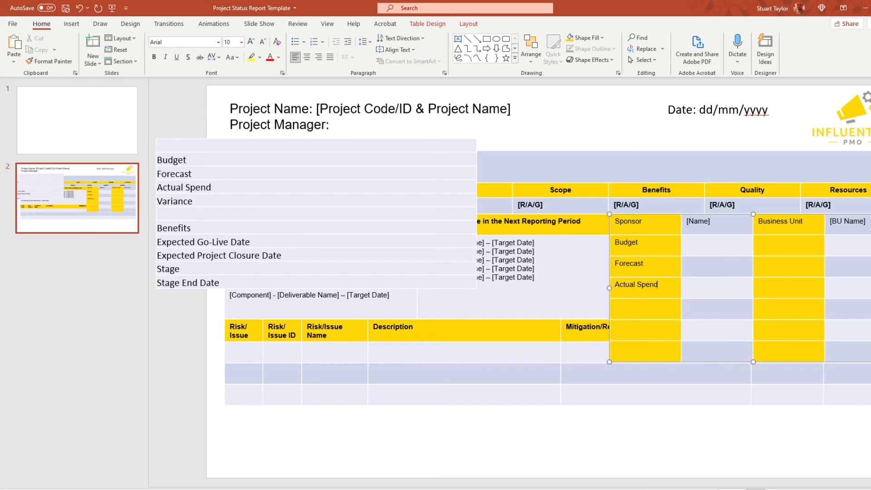
type("Variance")
left_click(447, 422)
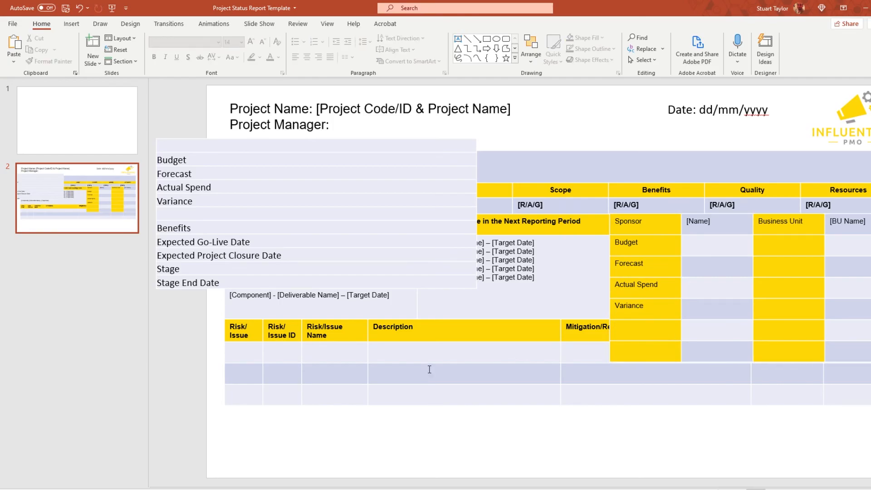
Step: Clear the Expected Project Closure Date entry from the component list
left_click_drag(294, 256, 190, 258)
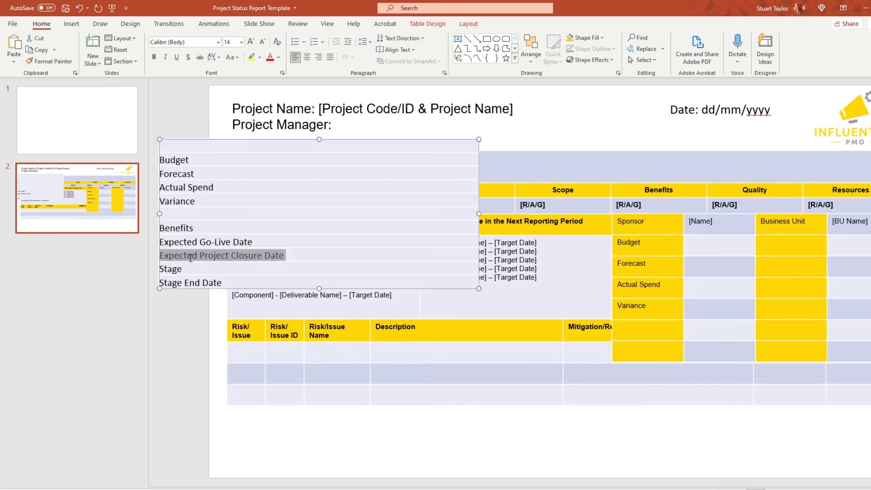
left_click(212, 269)
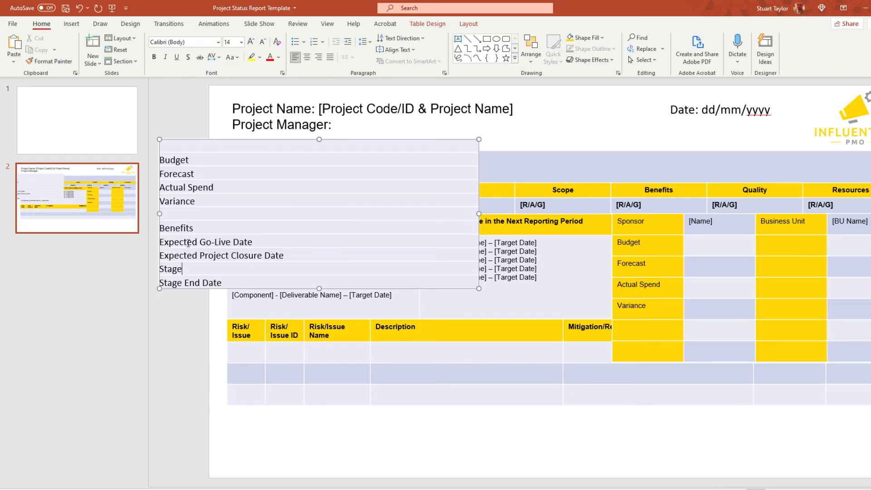
left_click_drag(301, 256, 160, 257)
key("Delete")
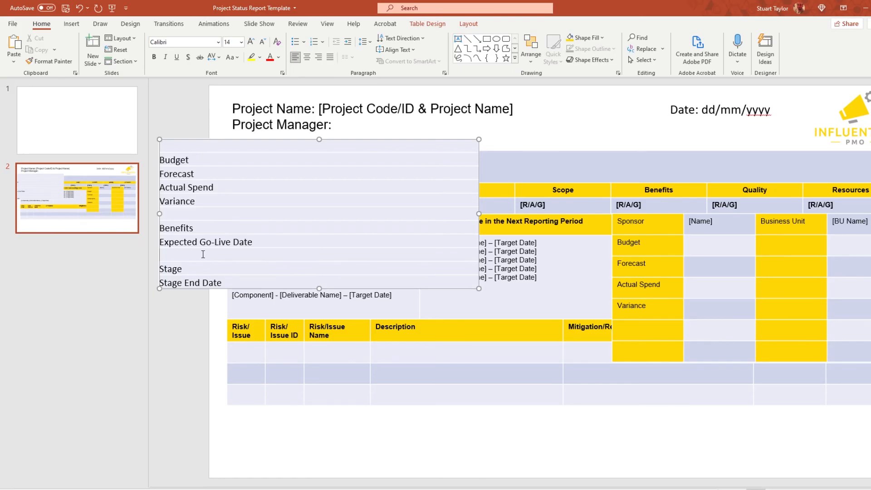
Step: Enter Benefits, Expected Go-Live Date, Current Stage and Stage End Date below Business Unit in the details table's third column
left_click(774, 241)
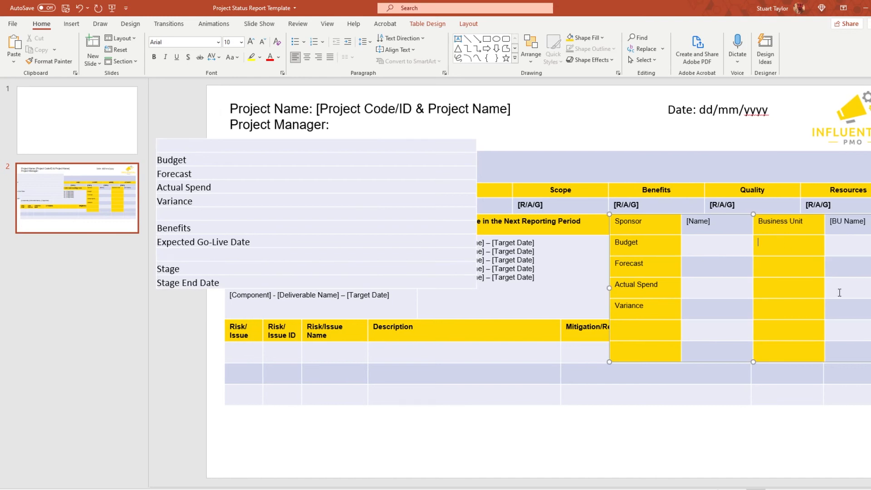
type("Benefits")
left_click(808, 268)
type("Expected Go-Live Date")
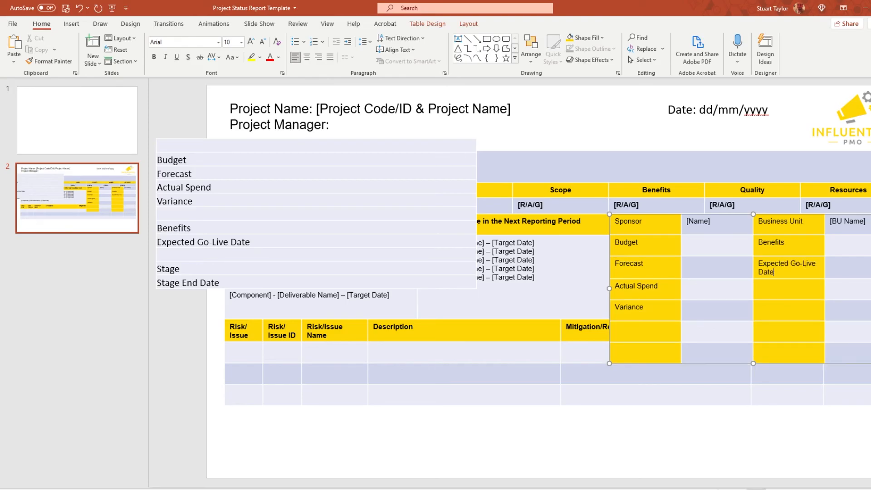
left_click(781, 289)
type("Current Stage")
left_click(770, 306)
type("Stage End Date")
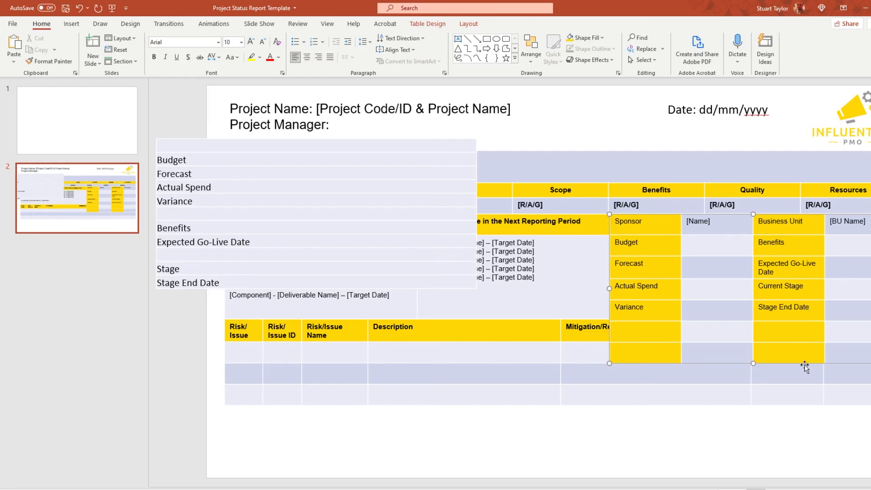
Step: Delete the component list from the slide
left_click(827, 424)
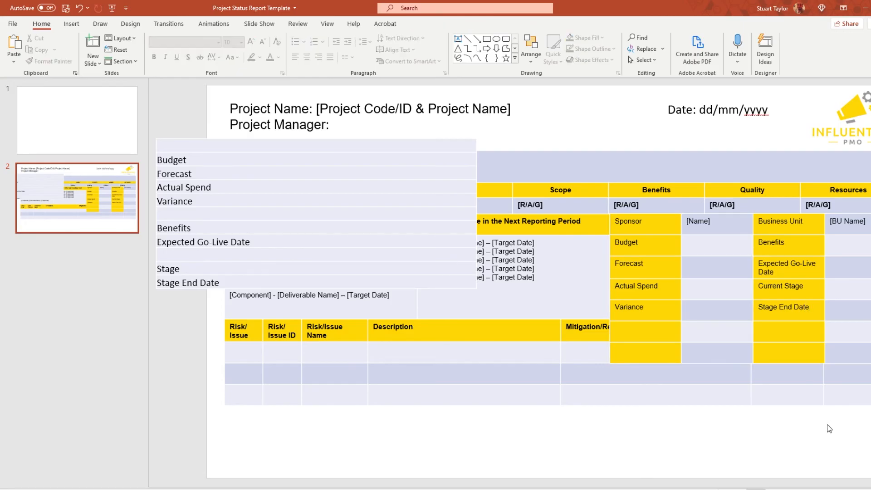
left_click(336, 140)
key("Delete")
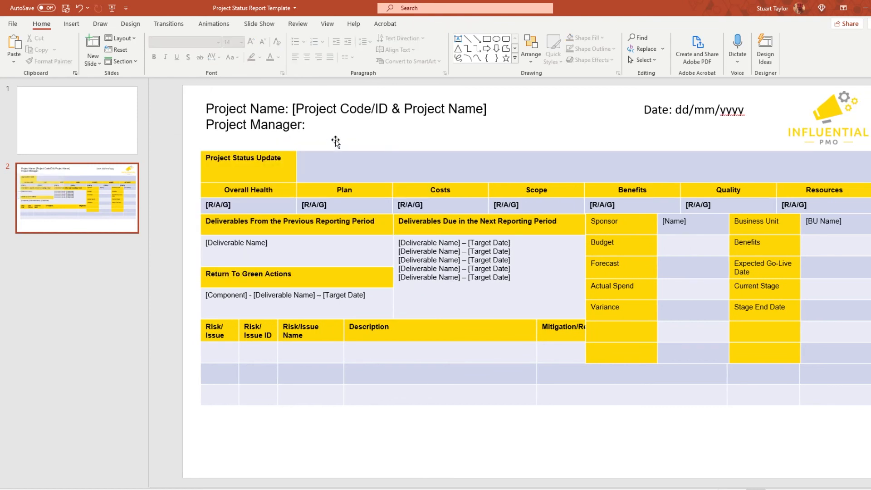
Step: Delete the two empty rows at the bottom of the project details table
left_click_drag(608, 336, 826, 349)
right_click(826, 349)
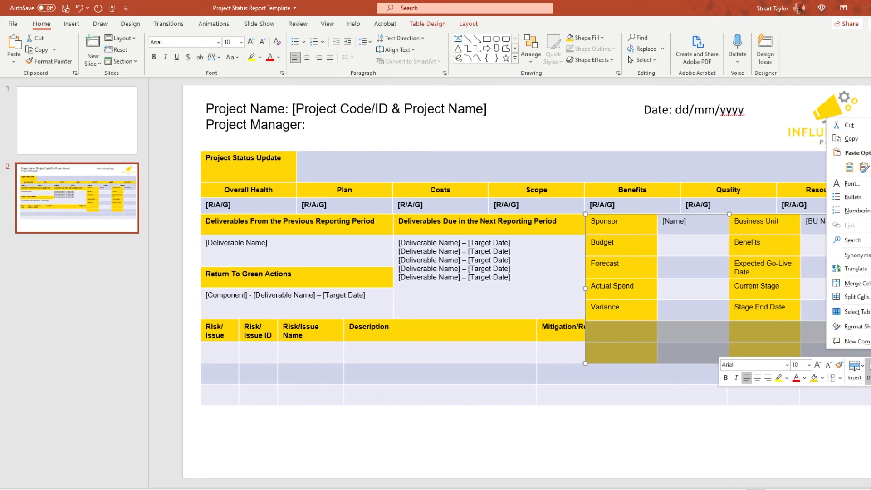
left_click(868, 370)
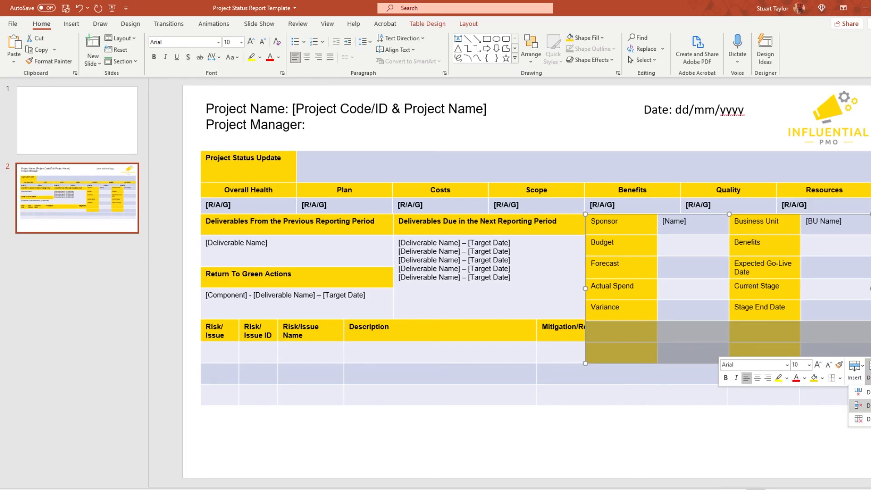
left_click(859, 406)
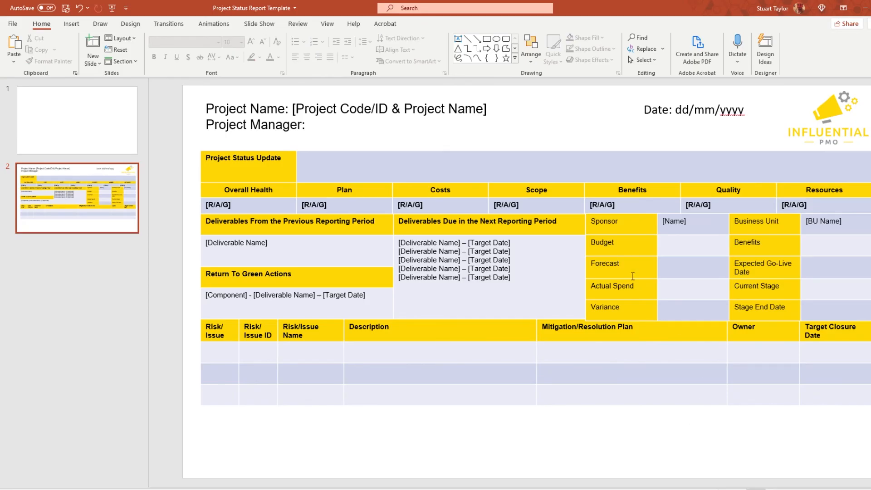
Step: Make the labels in the first and third columns of the project details table bold
left_click_drag(625, 223, 635, 309)
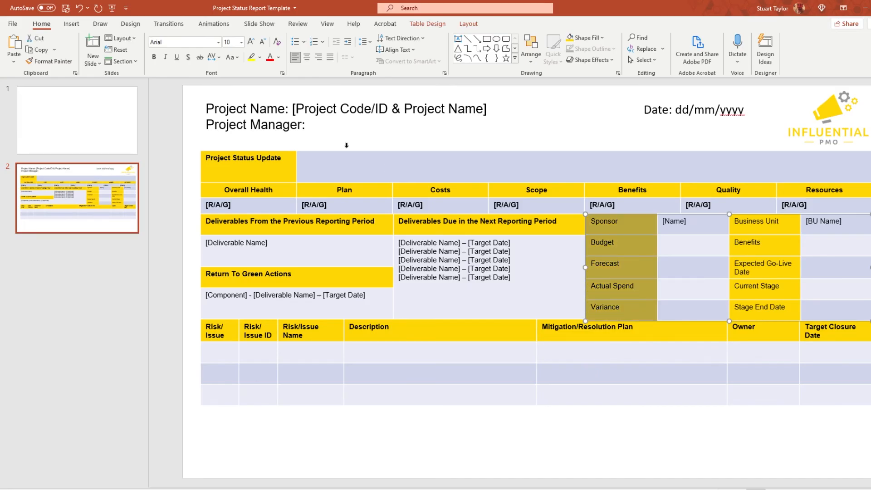
left_click(154, 57)
left_click_drag(759, 225, 770, 307)
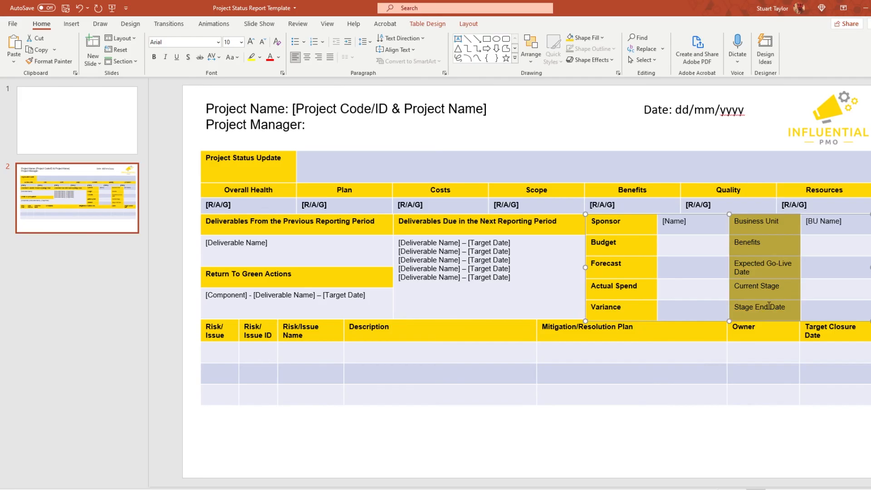
left_click(155, 58)
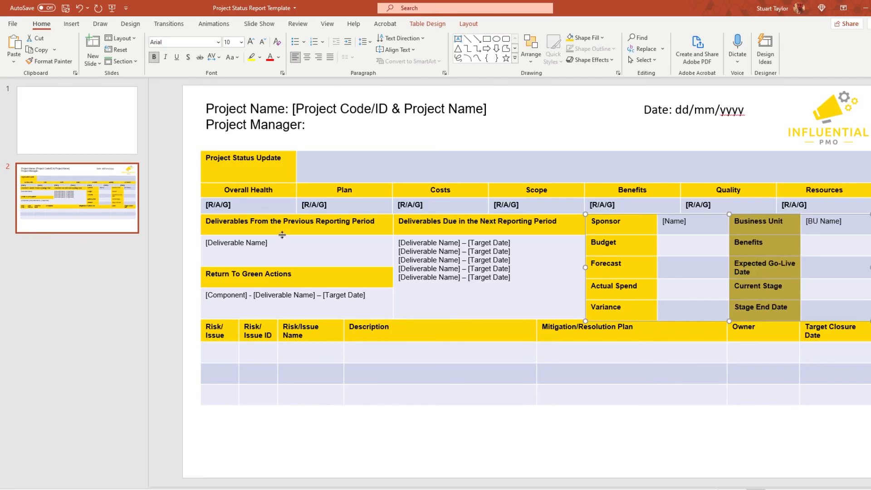
left_click(588, 453)
Step: Nudge the deliverables table slightly left so its right edge lines up with the Scope column's right edge in the RAG table
scroll(763, 416, "up", 1, "ctrl")
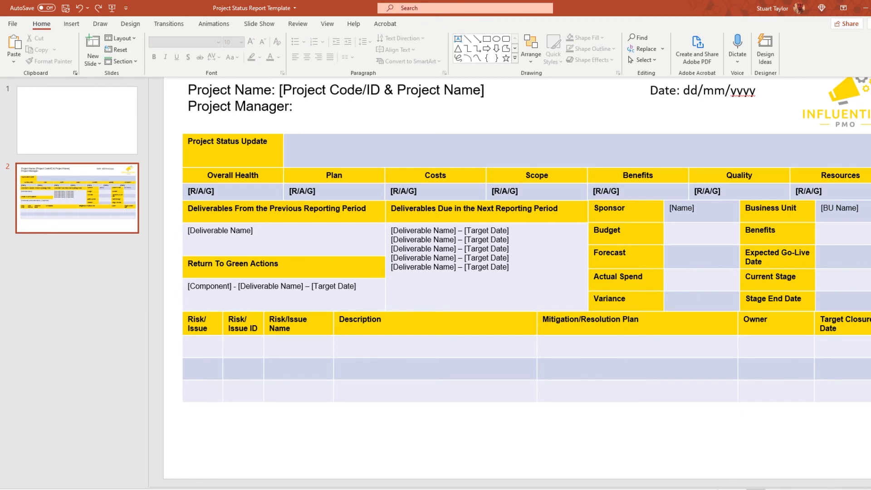
scroll(566, 247, "up", 2, "ctrl")
scroll(630, 223, "up", 2, "ctrl")
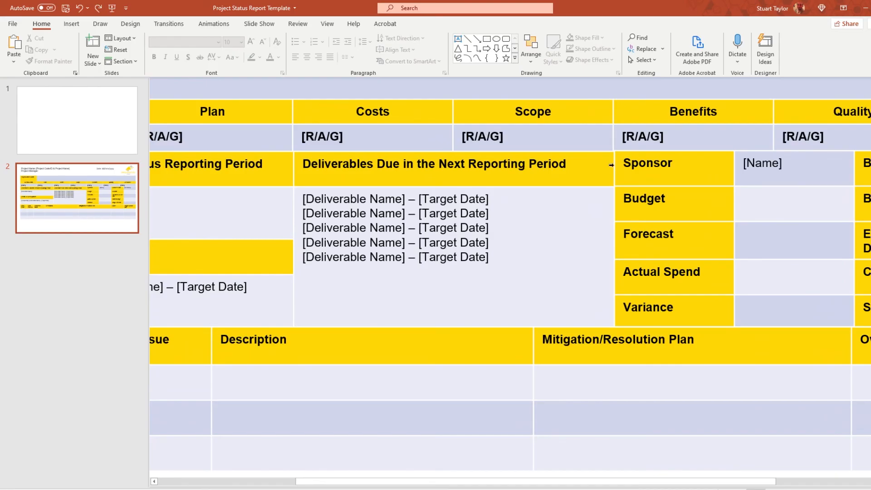
left_click(590, 160)
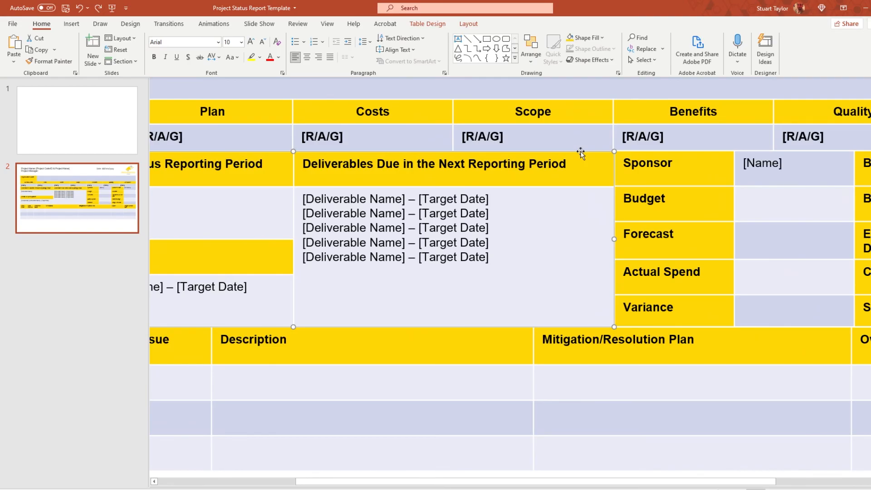
key("ctrl+Left")
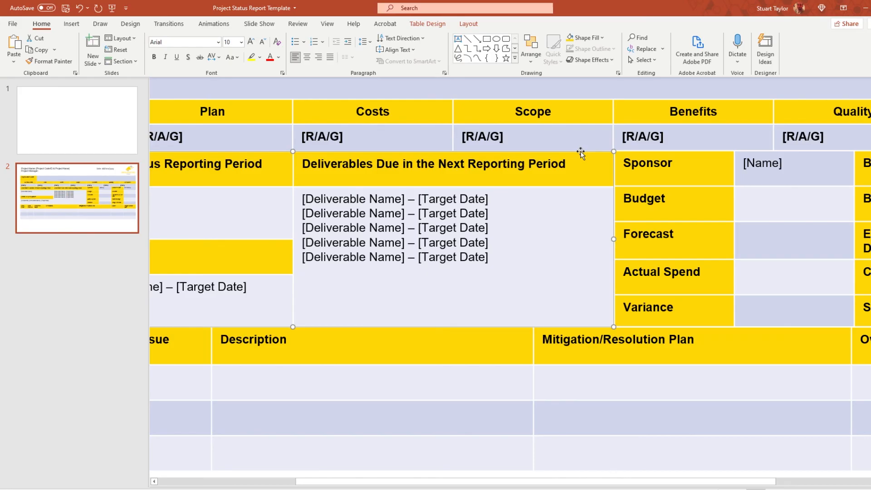
left_click(760, 257)
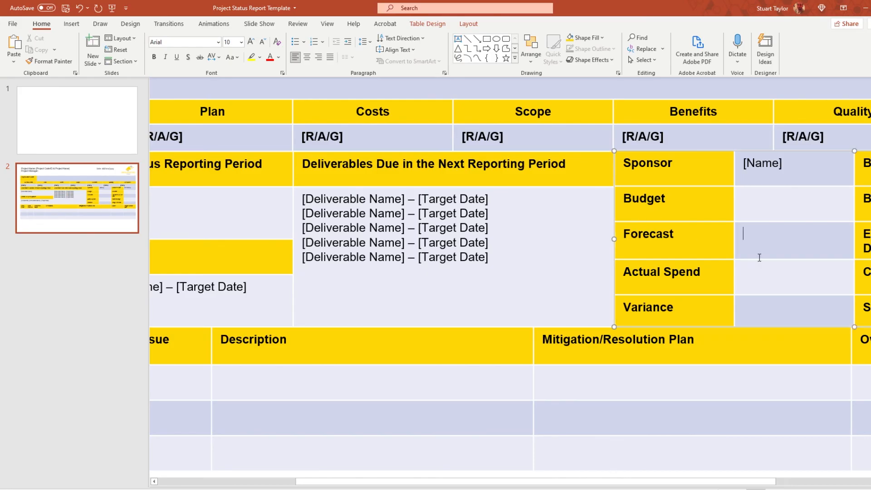
left_click(758, 397)
left_click(587, 219)
left_click(597, 153)
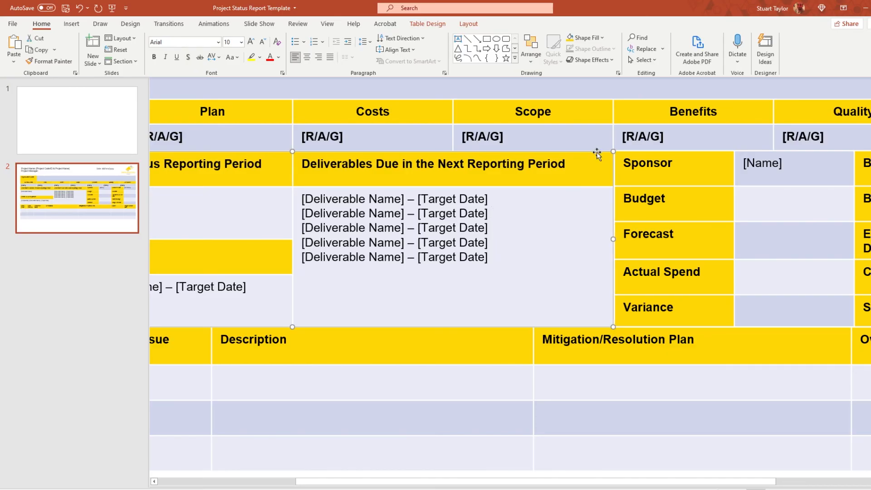
left_click(765, 396)
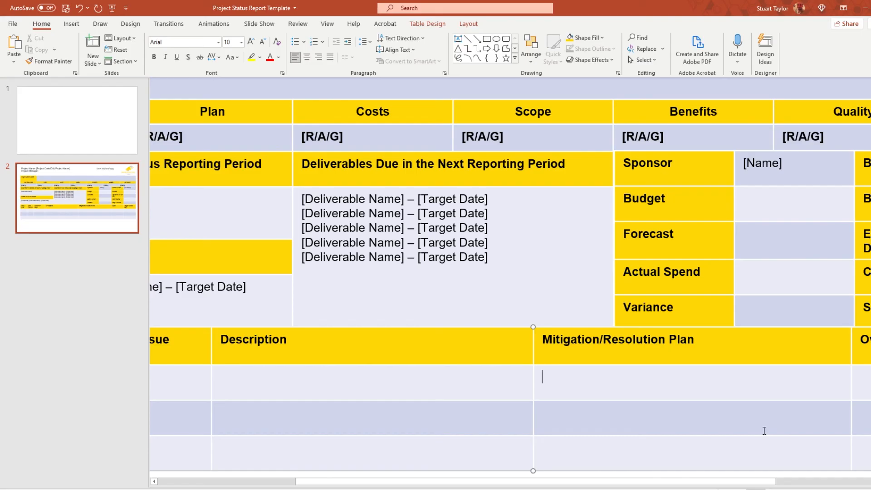
Step: Extend the project details table's left edge to meet the deliverables table
left_click(655, 224)
left_click_drag(616, 238, 612, 237)
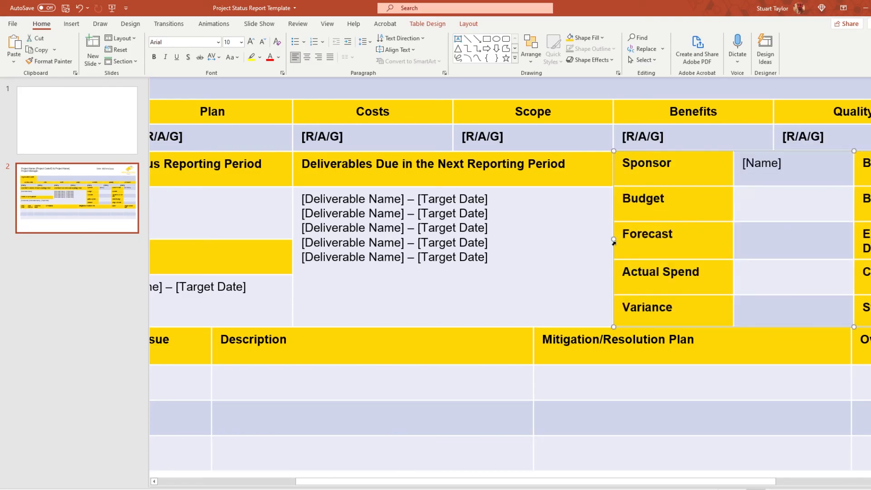
left_click(659, 390)
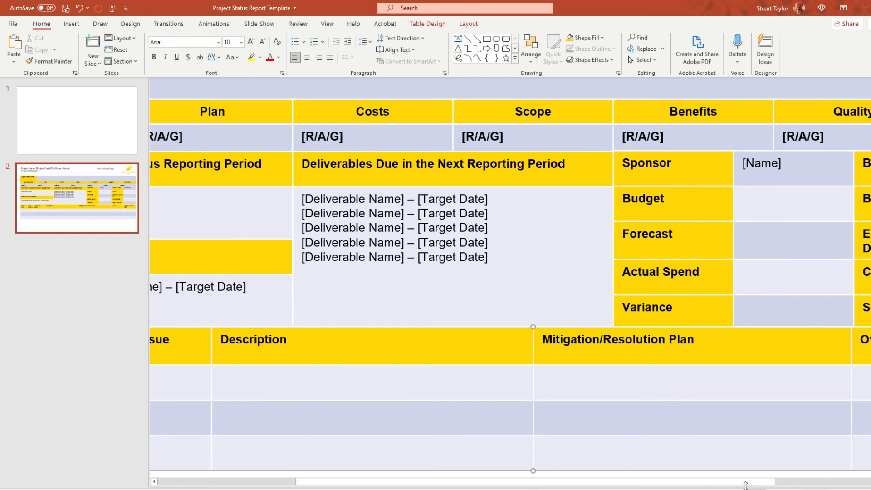
Step: Resize the deliverables table from its left edge to align with the left edges of the tables above and below
left_click_drag(745, 484, 604, 488)
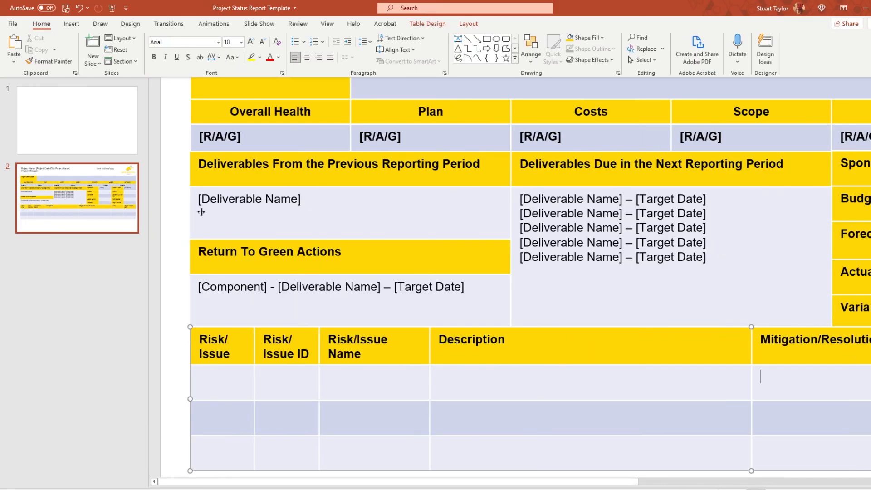
left_click(169, 156)
left_click_drag(204, 154, 202, 190)
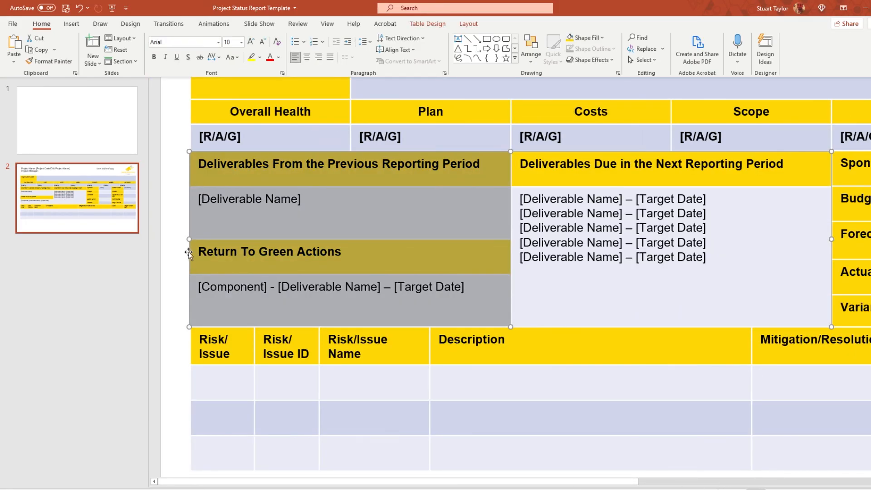
left_click(189, 238)
left_click_drag(189, 237, 191, 237)
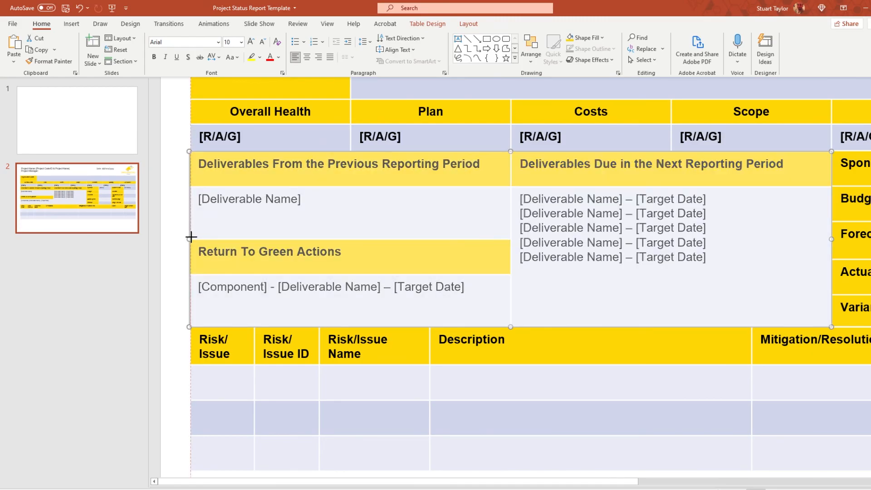
Step: Set the deliverables table's left edge flush with the neighbouring tables and save the presentation
left_click_drag(191, 237, 191, 238)
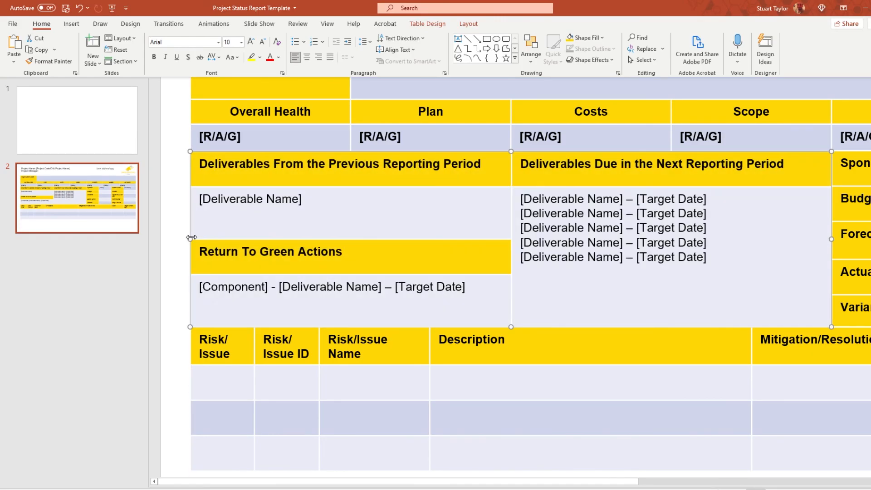
left_click(178, 176)
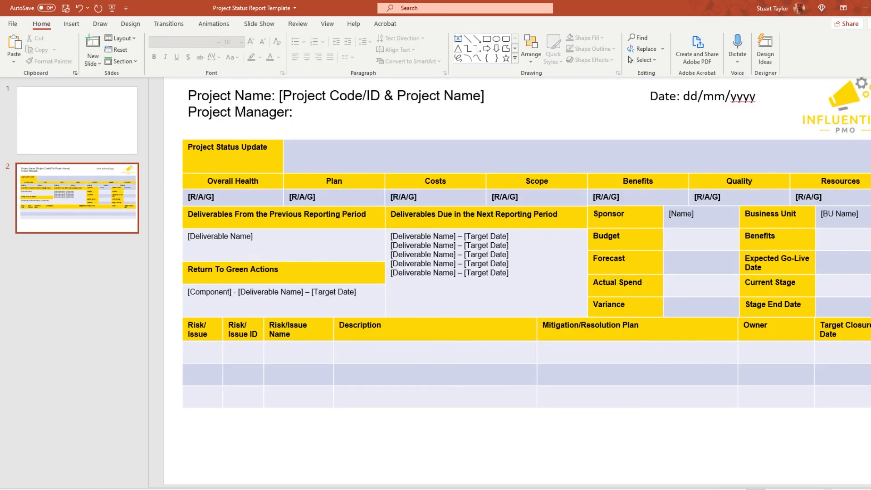
left_click(66, 8)
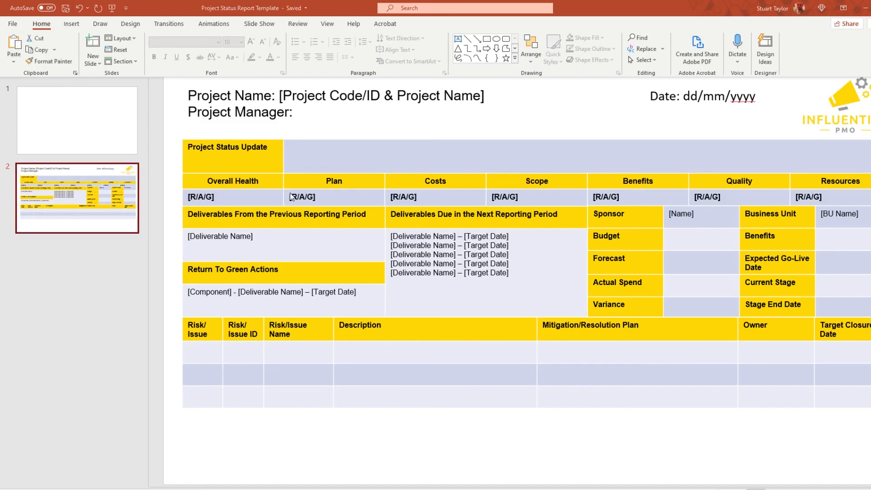
Step: Move the blank title slide after the status report slide and delete its title and subtitle placeholders
left_click(90, 123)
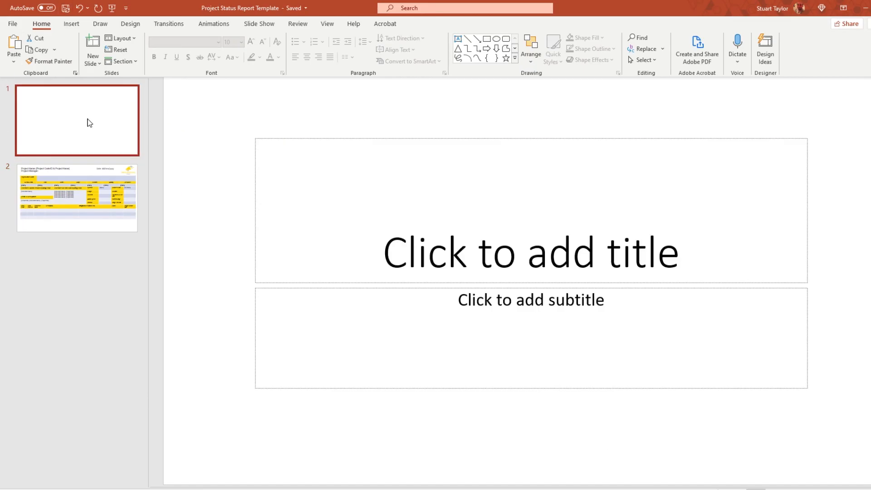
left_click_drag(89, 123, 89, 200)
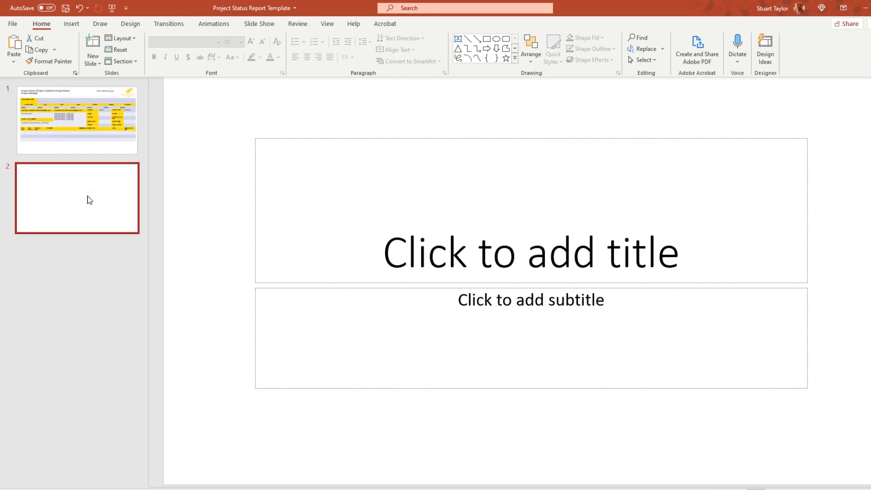
left_click(377, 139)
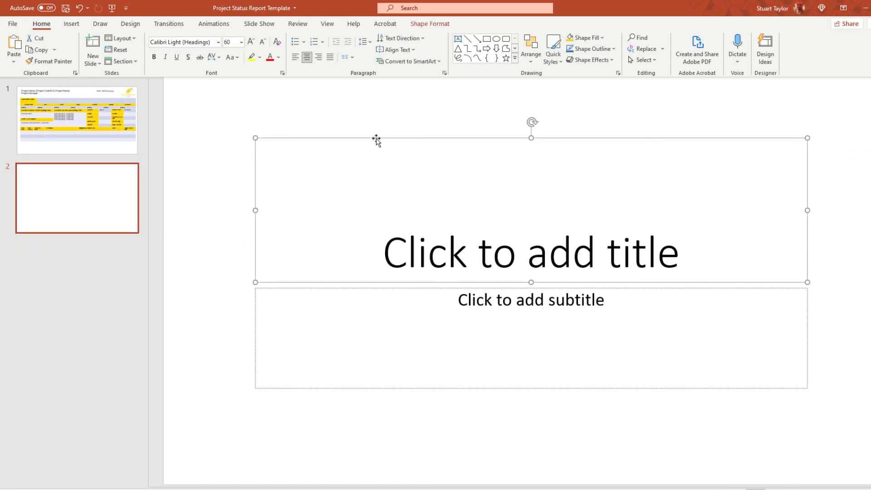
key("Delete")
left_click(414, 288)
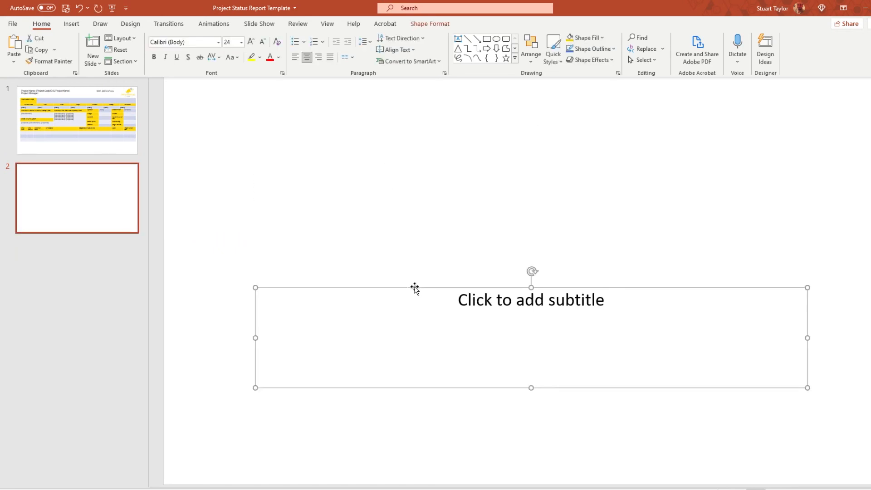
key("Delete")
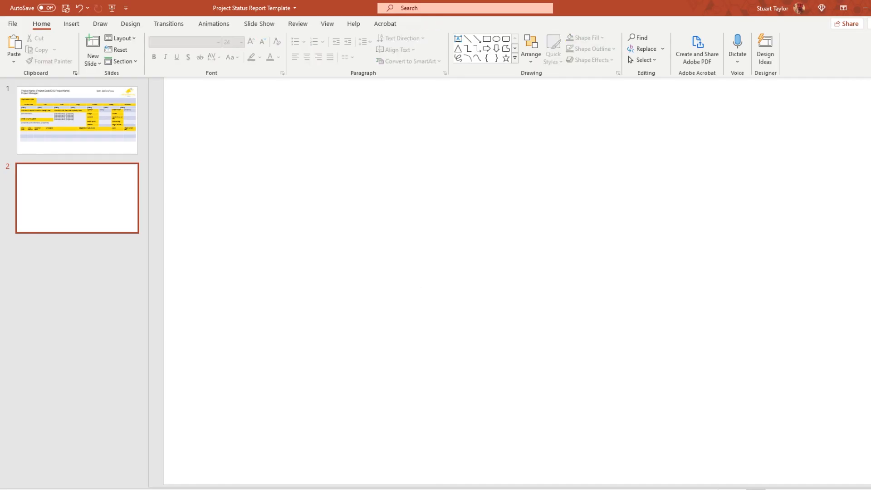
Step: Switch to the PSR Components workbook in Excel and copy the whole Component and Description table, including its header row
left_click(458, 463)
left_click(214, 438)
scroll(203, 420, "up", 3)
left_click_drag(156, 138, 395, 453)
scroll(362, 188, "up", 2)
right_click(294, 139)
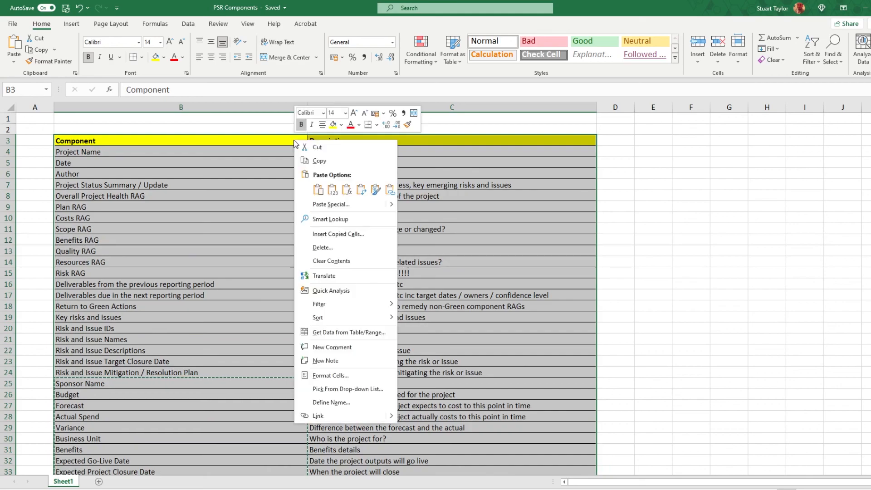
left_click(319, 161)
Step: Switch back to PowerPoint, paste the component table onto the blank slide with source formatting, and move it towards the slide's upper-left area
key("alt+Tab")
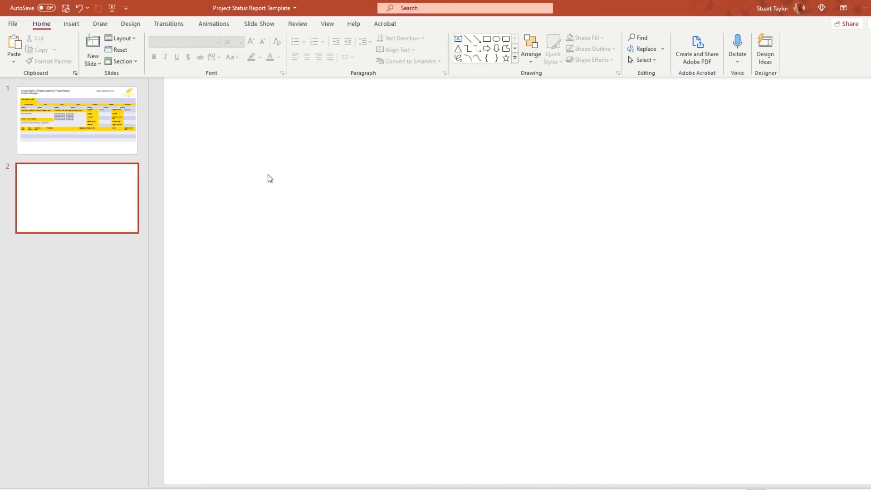
right_click(252, 164)
right_click(300, 174)
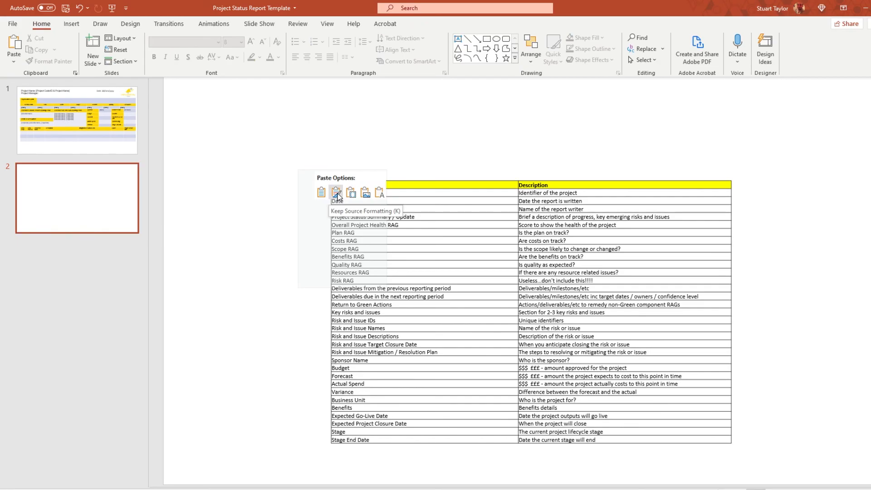
left_click(337, 196)
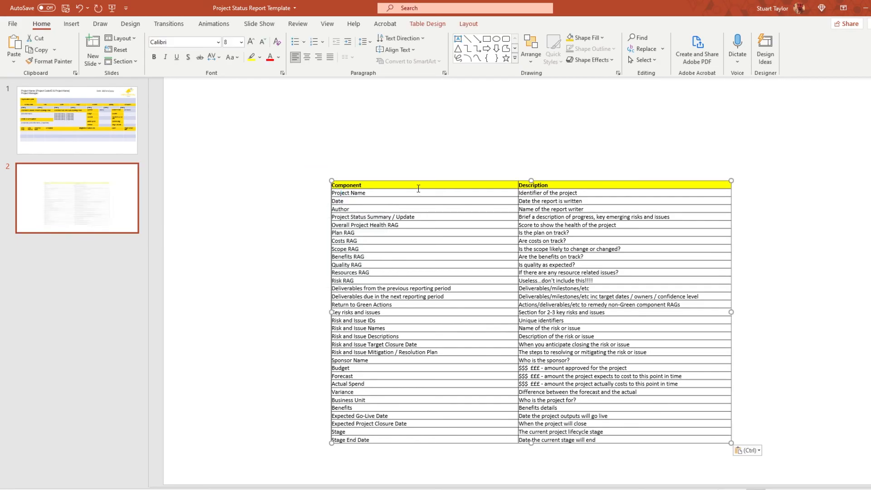
left_click_drag(418, 181, 289, 99)
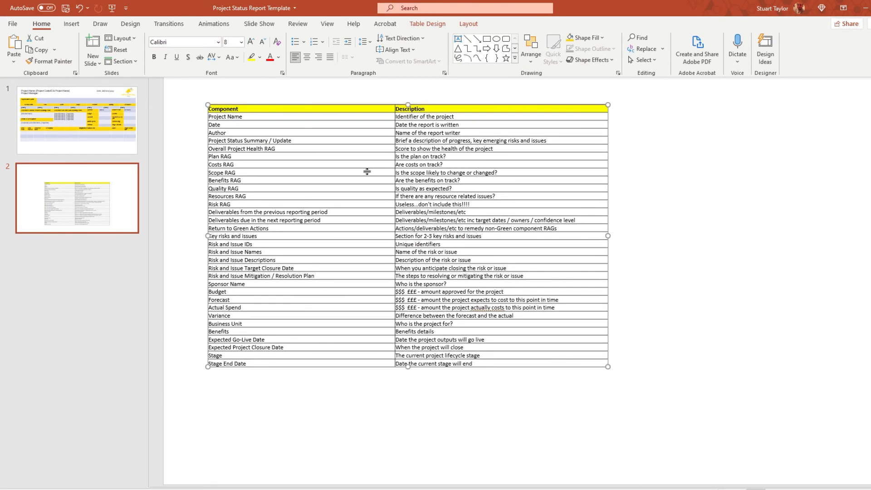
left_click(611, 232)
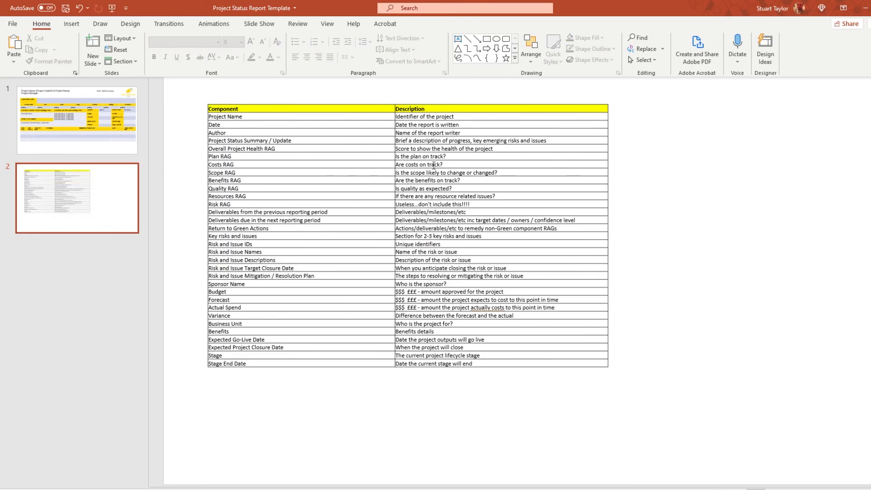
Step: On the status report slide, enter $ as the placeholder for Budget, Forecast, Actual Spend and Variance
left_click(91, 121)
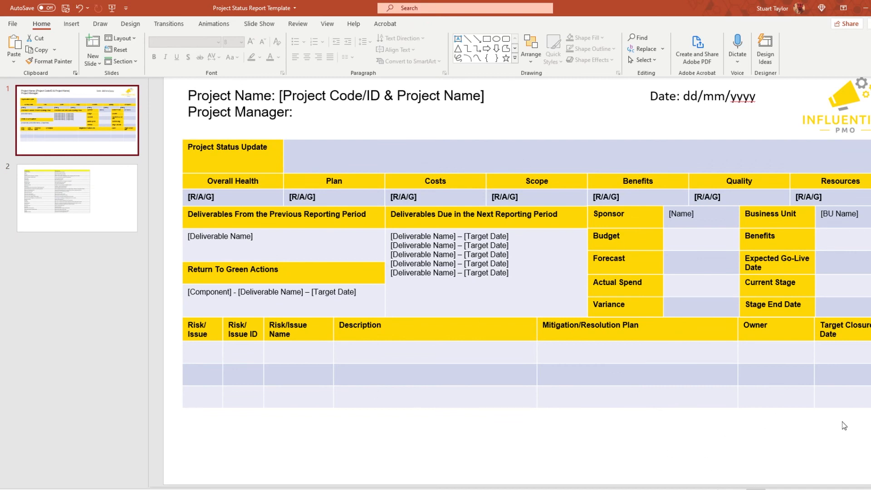
left_click(701, 243)
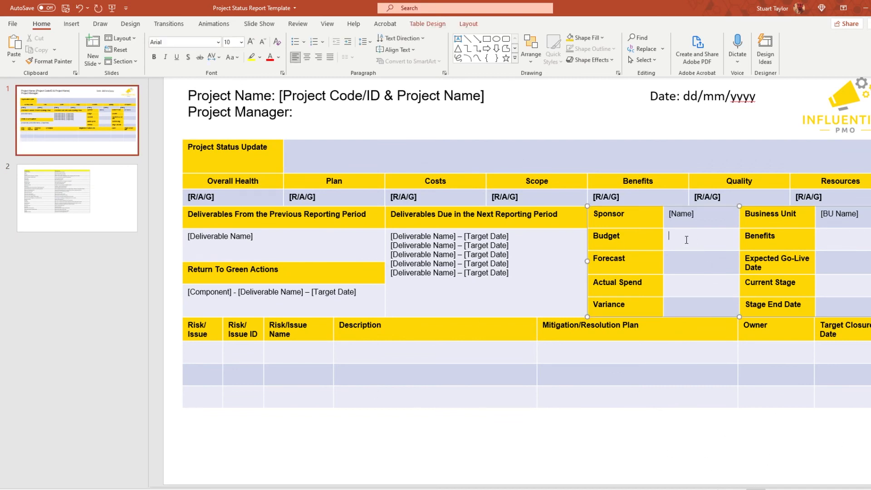
type("$$$$")
Step: Enter the placeholder DD/MM/YYYY for Expected Go-Live Date and copy it to Stage End Date without an extra line
left_click(834, 262)
type("DD/MM/YYYY")
left_click_drag(868, 258, 828, 258)
key("ctrl+c")
left_click(851, 306)
key("ctrl+v")
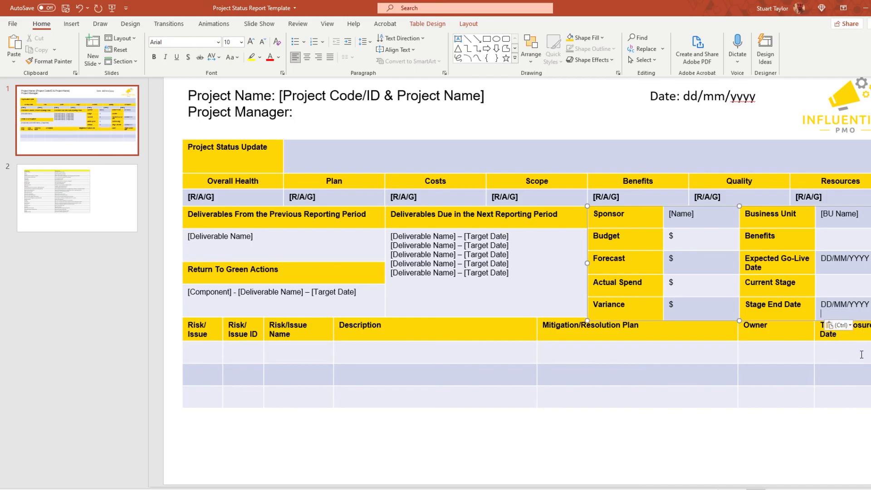
key("BackSpace")
Step: Fill the Target Closure Date cells of all three risk/issue rows with DD/MM/YYYY, removing the extra pasted lines
left_click(847, 356)
key("ctrl+v")
key("BackSpace")
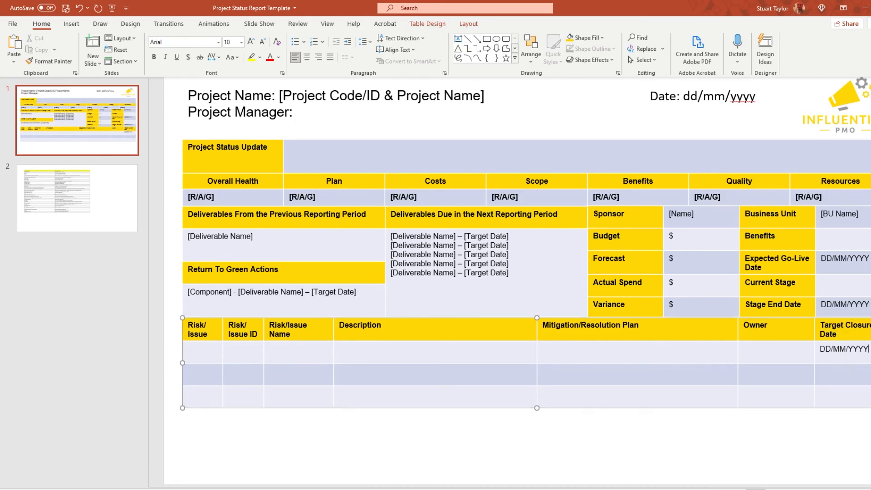
key("ctrl+v")
key("BackSpace")
left_click(836, 404)
key("ctrl+v")
key("BackSpace")
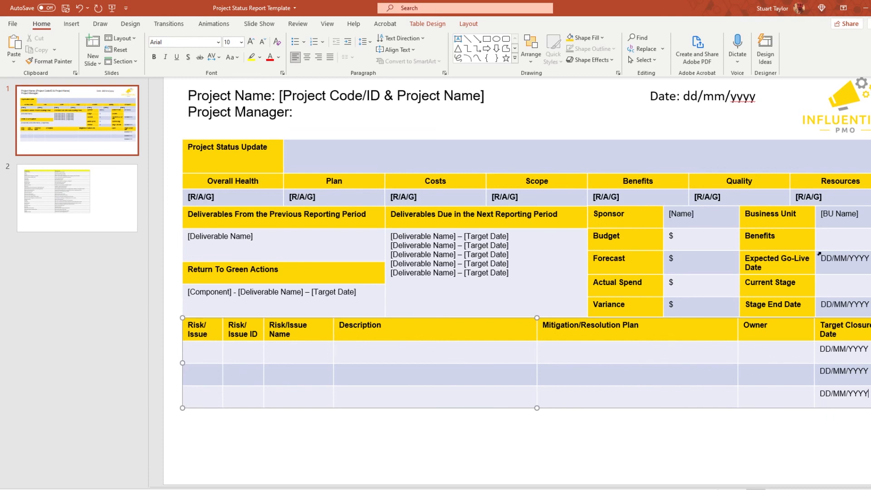
Step: Copy the Sponsor's [Name] placeholder into the Owner cells of all three risk/issue rows, without extra lines
left_click_drag(696, 214, 667, 214)
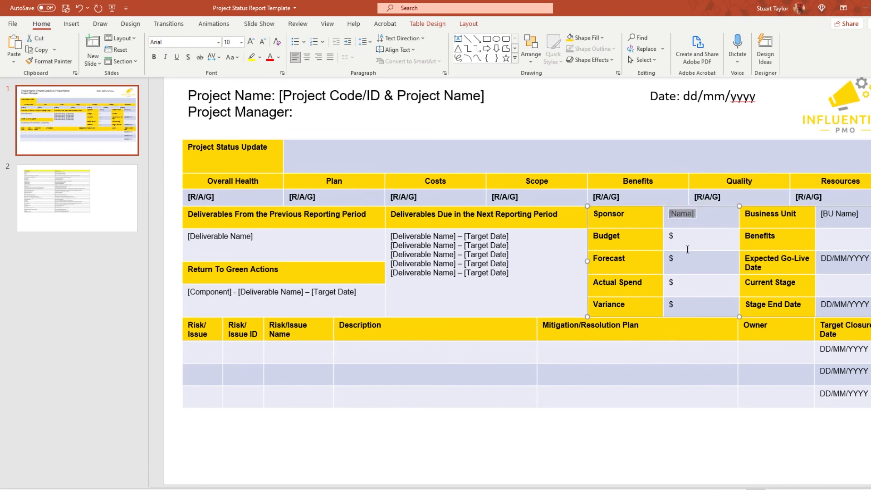
left_click(757, 359)
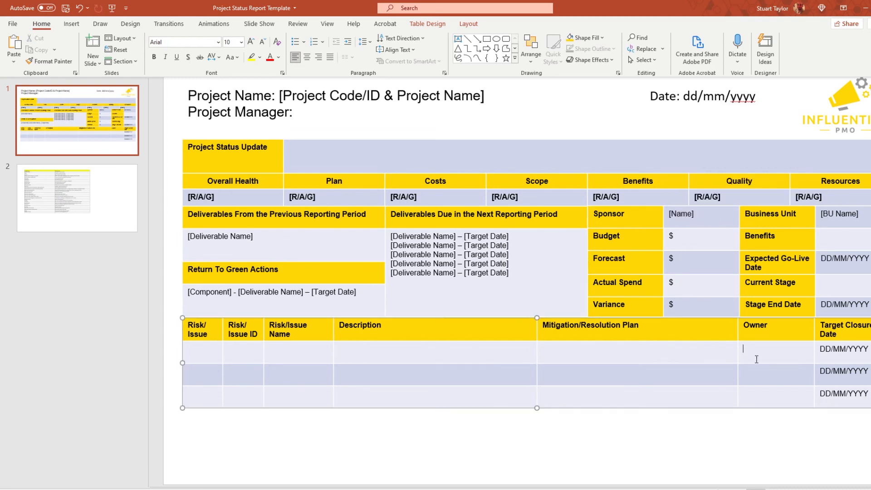
key("ctrl+v")
key("BackSpace")
left_click(746, 377)
key("ctrl+v")
key("BackSpace")
left_click(754, 397)
key("ctrl+v")
key("BackSpace")
Step: Fill the first Mitigation/Resolution Plan cell with "Strategy:" followed by two lines of "[Deliverable Name] – [Target Date]"
left_click(544, 349)
type("Strategy")
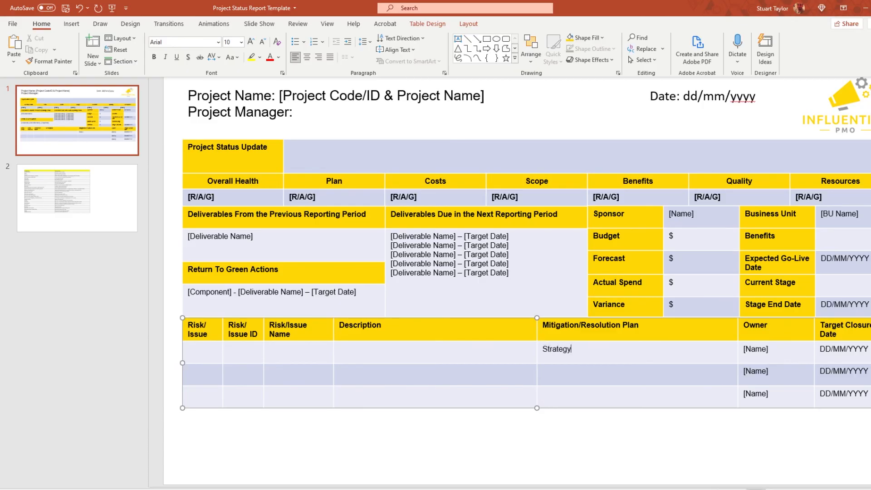
type(":")
key("Return")
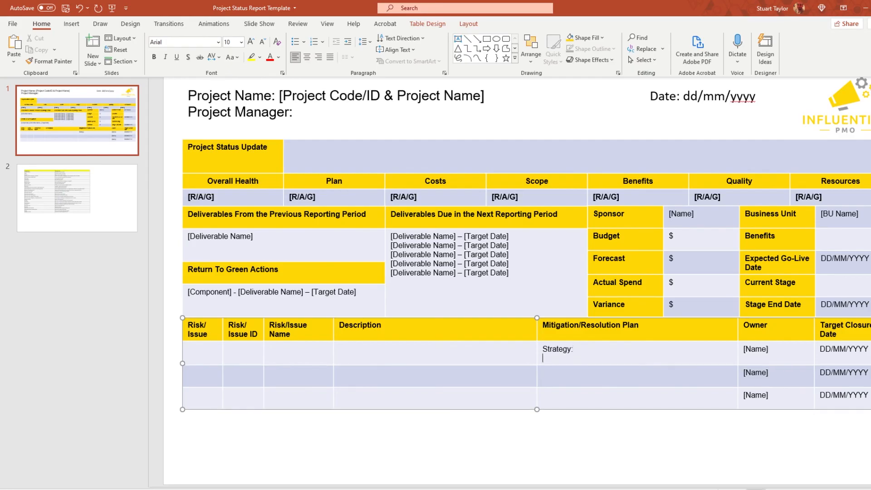
key("ctrl+v")
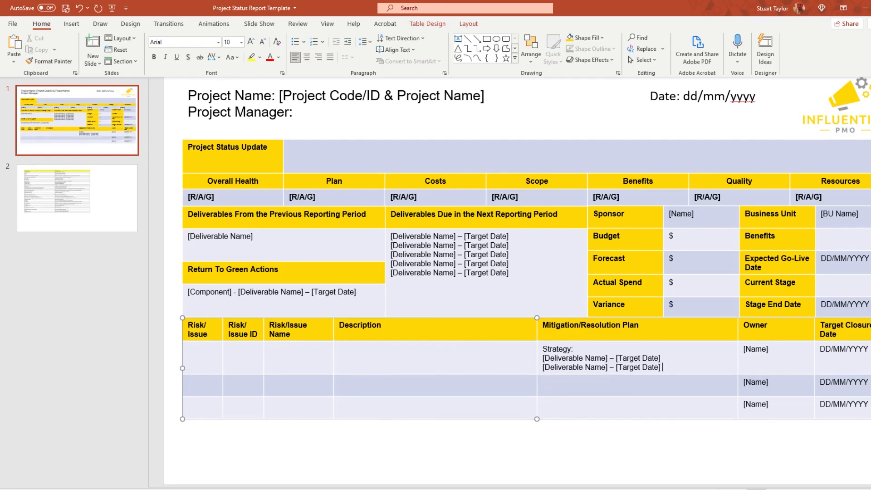
double_click(630, 328)
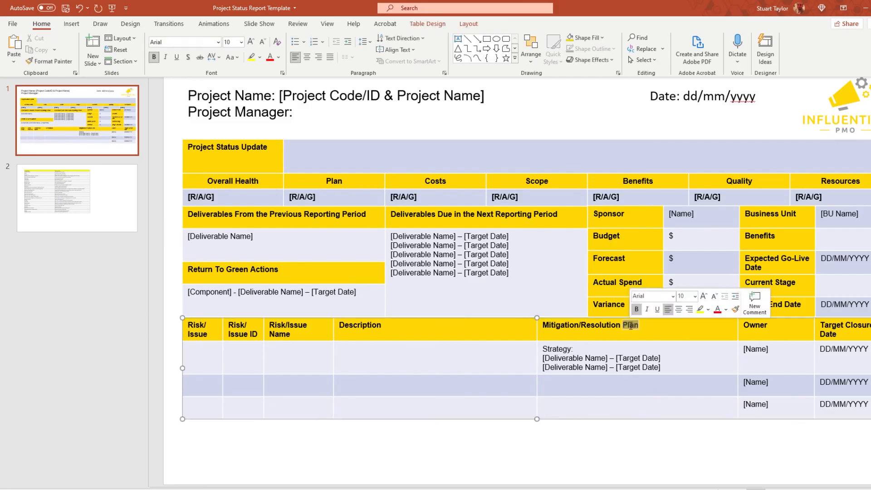
key("Escape")
key("Escape")
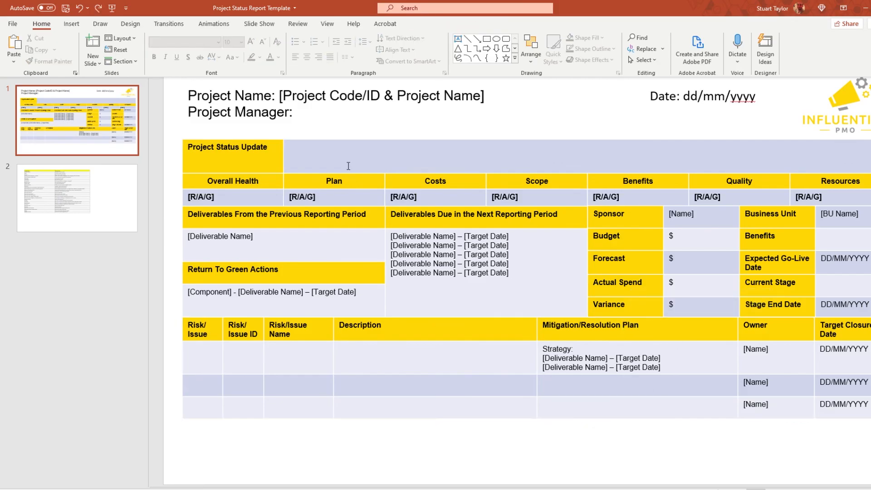
Step: Fill the empty Project Status Update cell with the light shade sampled by Eyedropper from the next-period deliverables cell
left_click(341, 154)
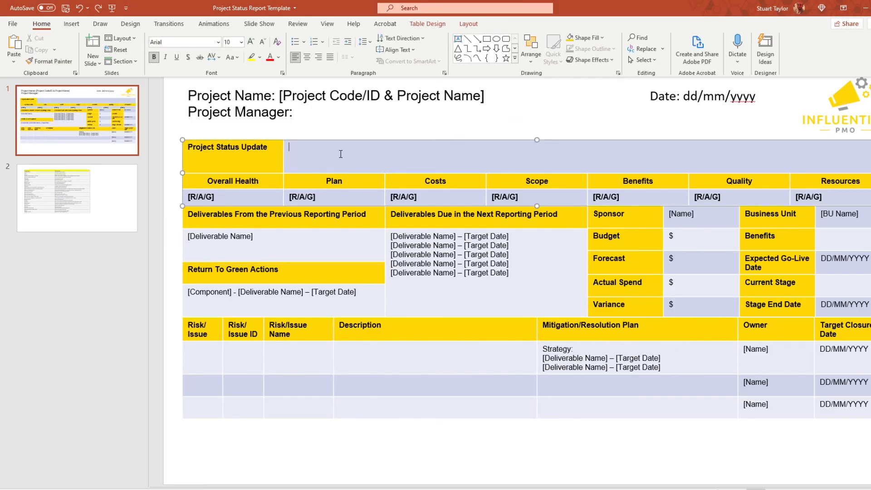
right_click(341, 155)
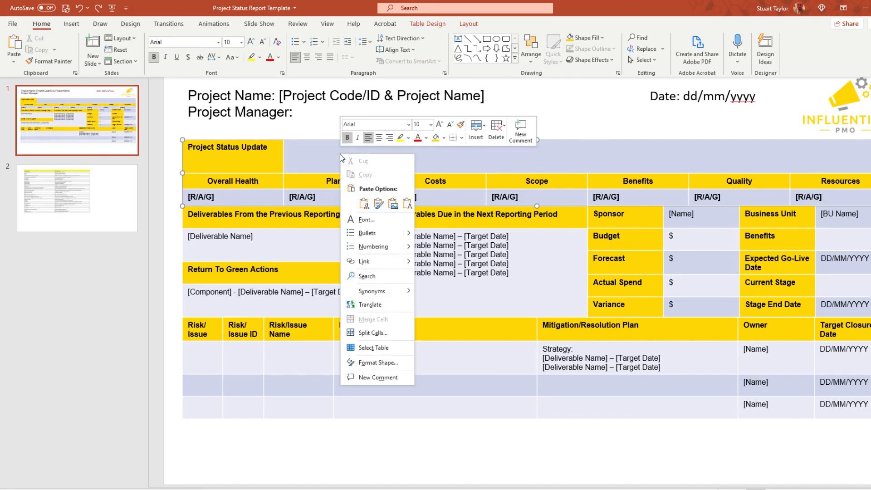
left_click(445, 139)
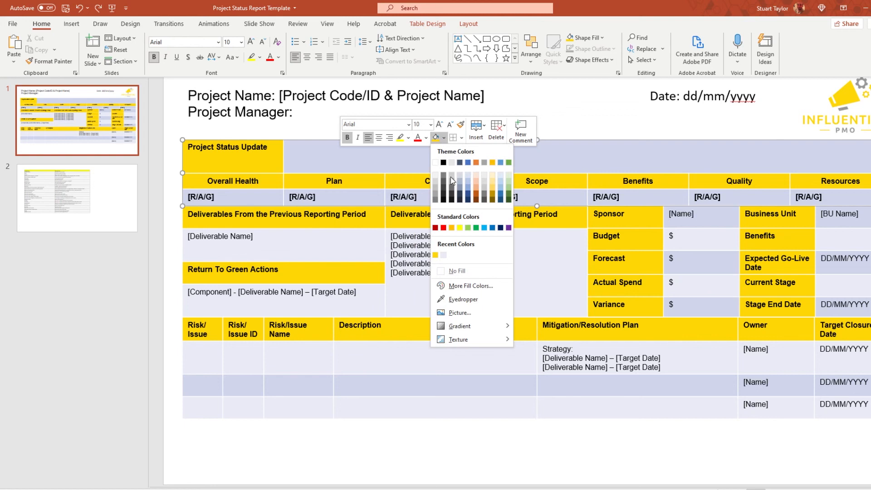
left_click(481, 303)
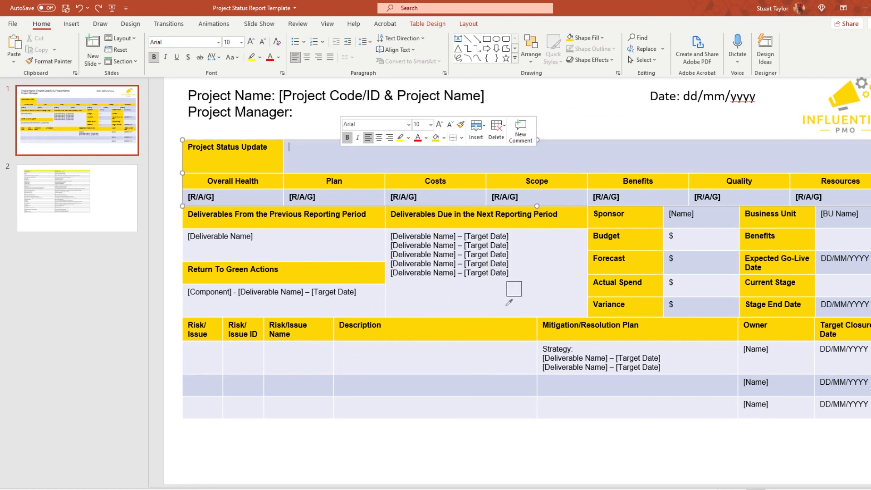
left_click(539, 278)
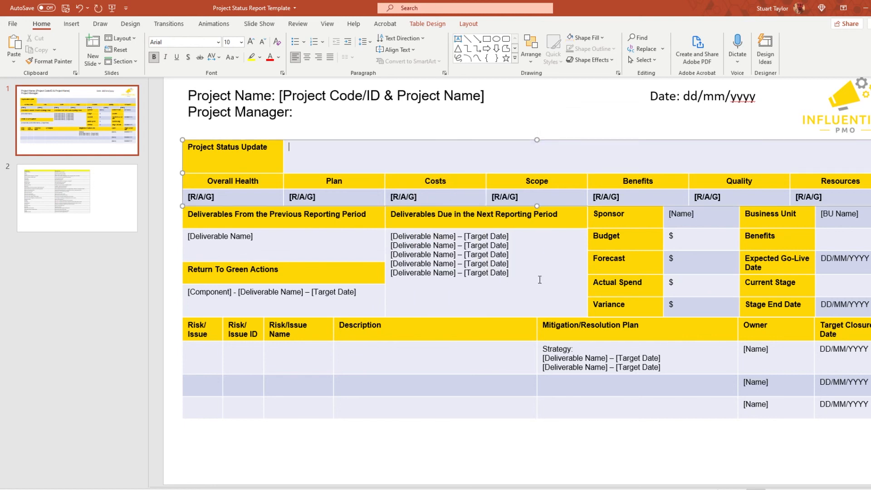
left_click(524, 455)
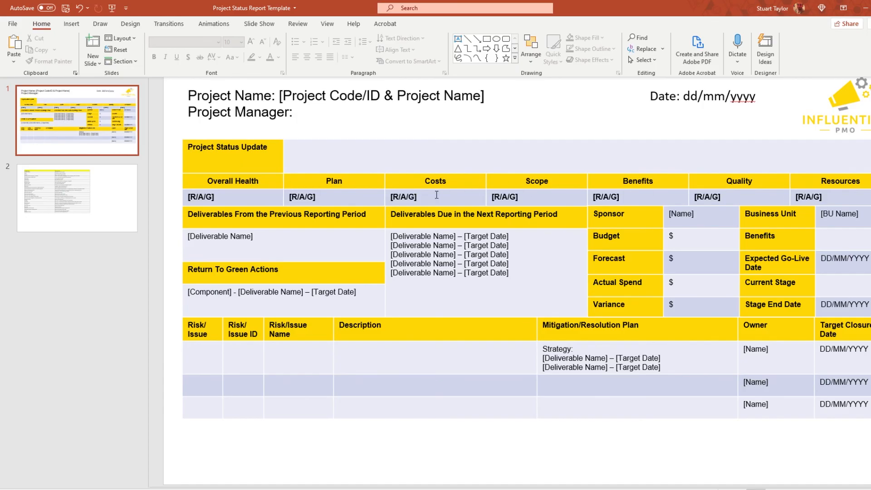
Step: Copy the Strategy and deliverable placeholder text into the second and third Mitigation/Resolution Plan cells, removing the extra pasted lines
left_click(549, 383)
key("ctrl+v")
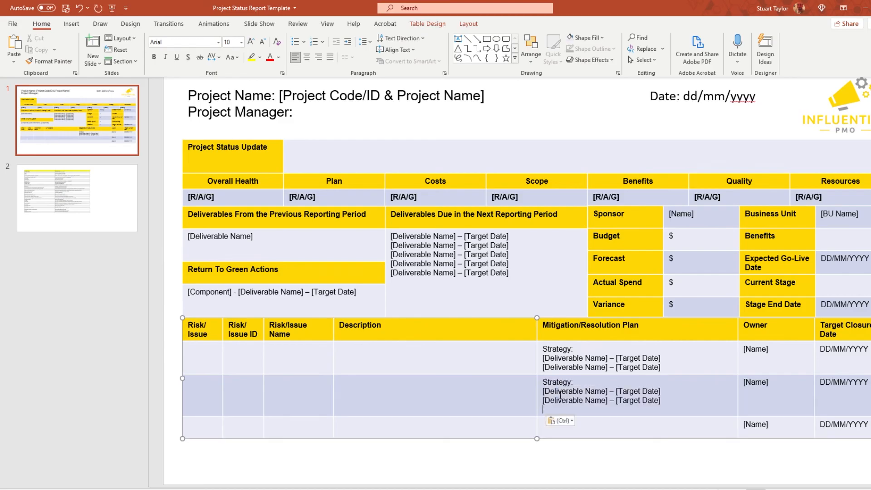
key("BackSpace")
left_click(565, 419)
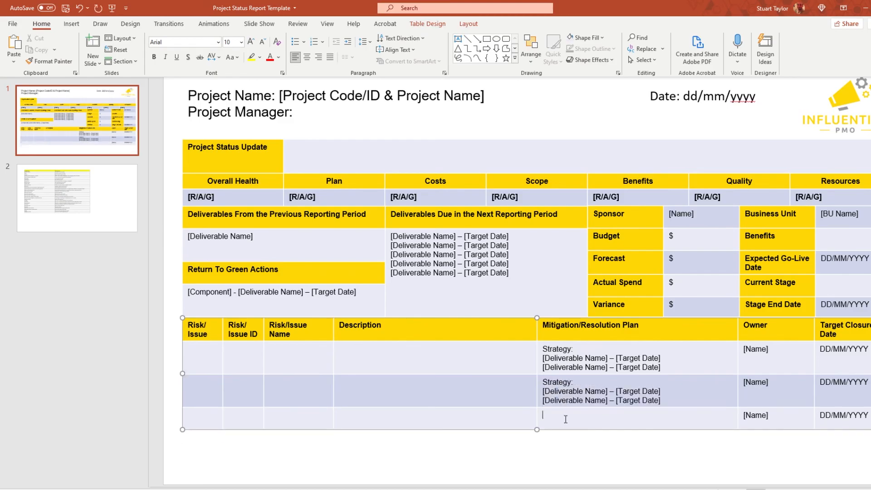
key("ctrl+v")
key("BackSpace")
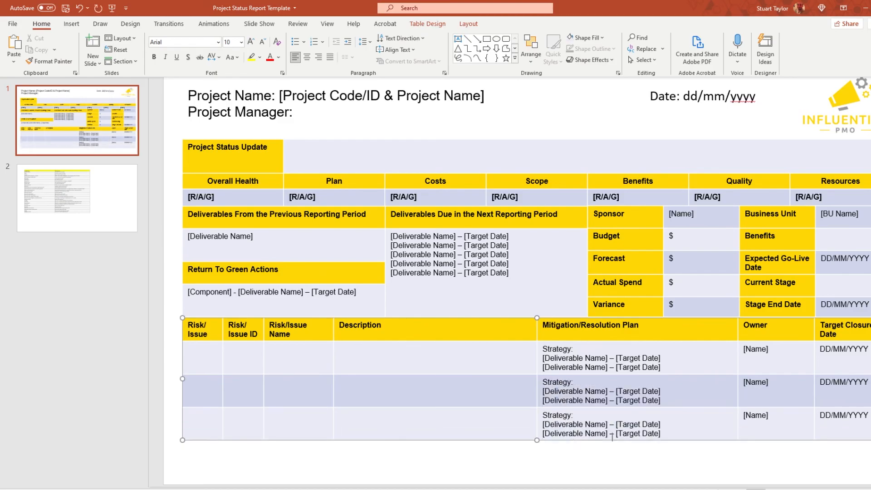
Step: Enter the placeholder [ID #] in the first Risk/Issue ID cell and copy it to the two rows below
left_click(237, 353)
type("[ID #]")
left_click_drag(248, 349, 229, 349)
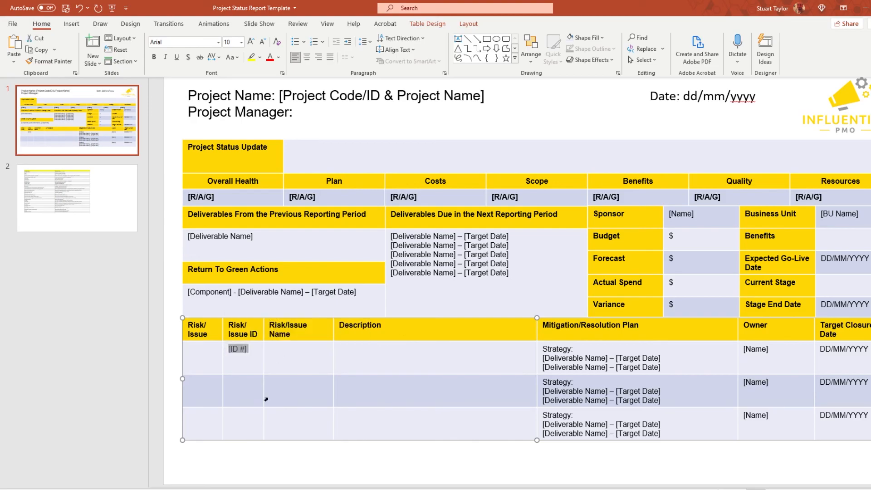
key("ctrl+c")
left_click(240, 381)
key("ctrl+v")
left_click(243, 416)
key("ctrl+v")
Step: Enter "Risk / Issue" in the first cell of the Risk/Issue column and copy it to the two rows below
left_click(191, 349)
type("Ri")
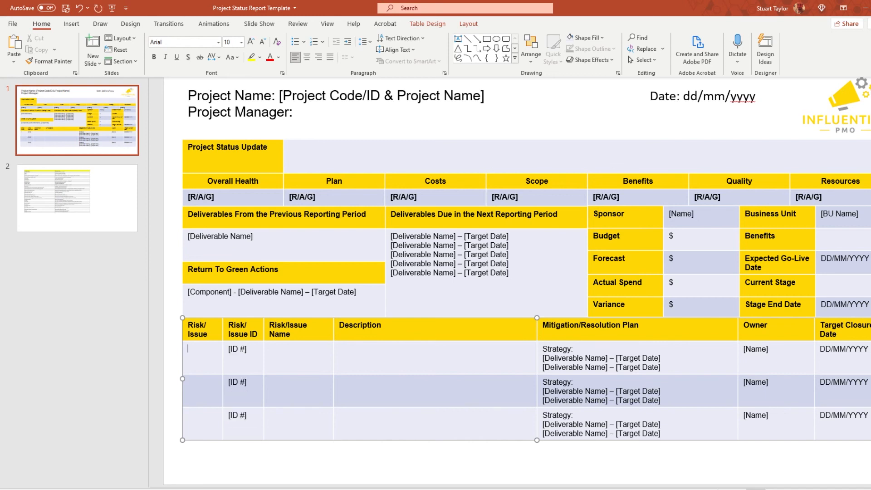
type("sk / Issue")
left_click_drag(208, 363, 190, 354)
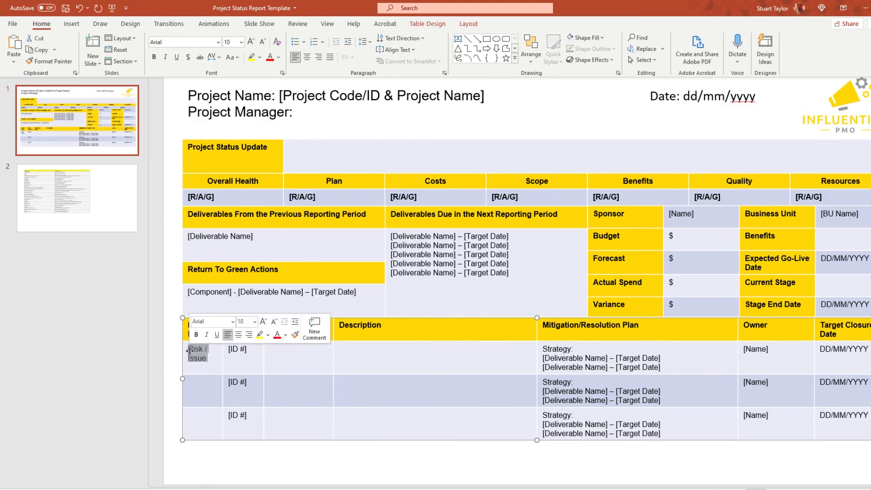
key("ctrl+c")
left_click(214, 386)
key("ctrl+v")
left_click(212, 427)
key("ctrl+v")
left_click(307, 459)
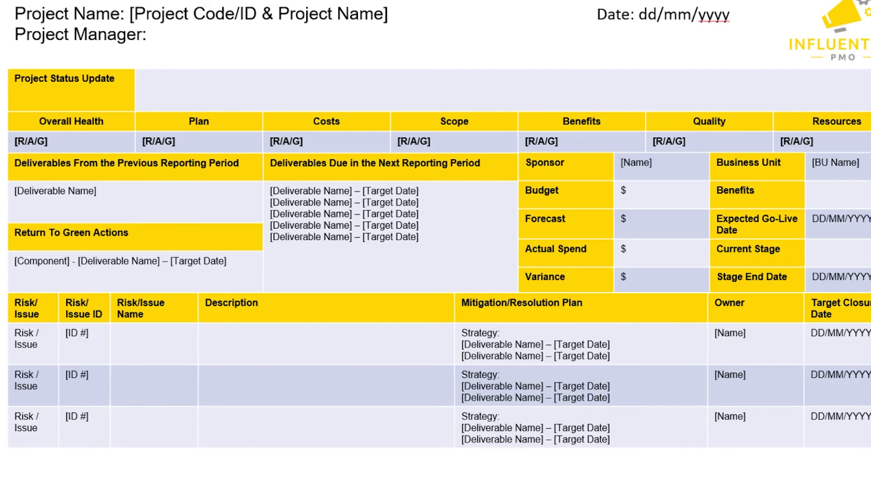